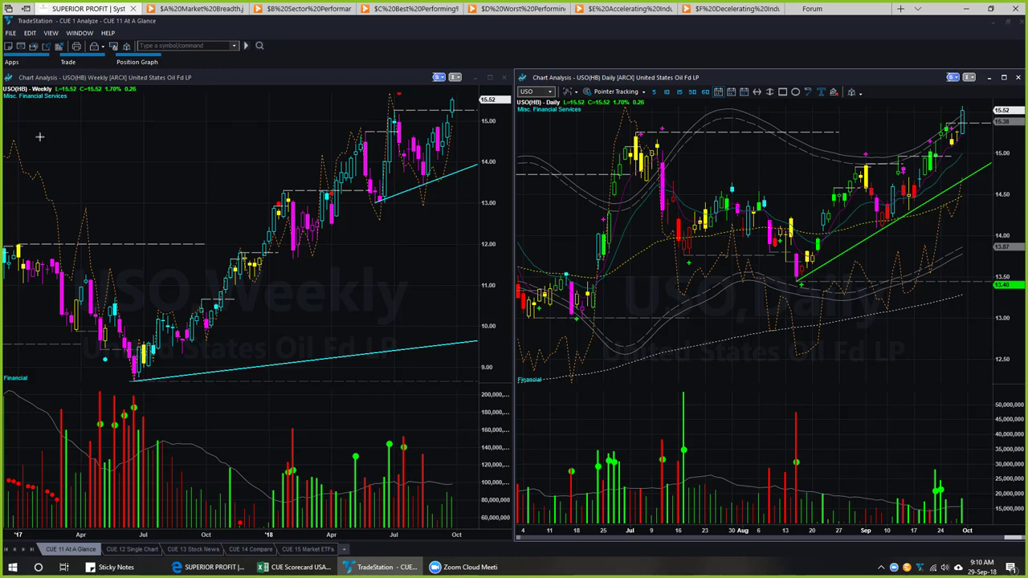
Point arrows at the USO weekly symbol label and the Misc. Financial Services labels on the weekly and daily charts.
left_click_drag(40, 136, 21, 98)
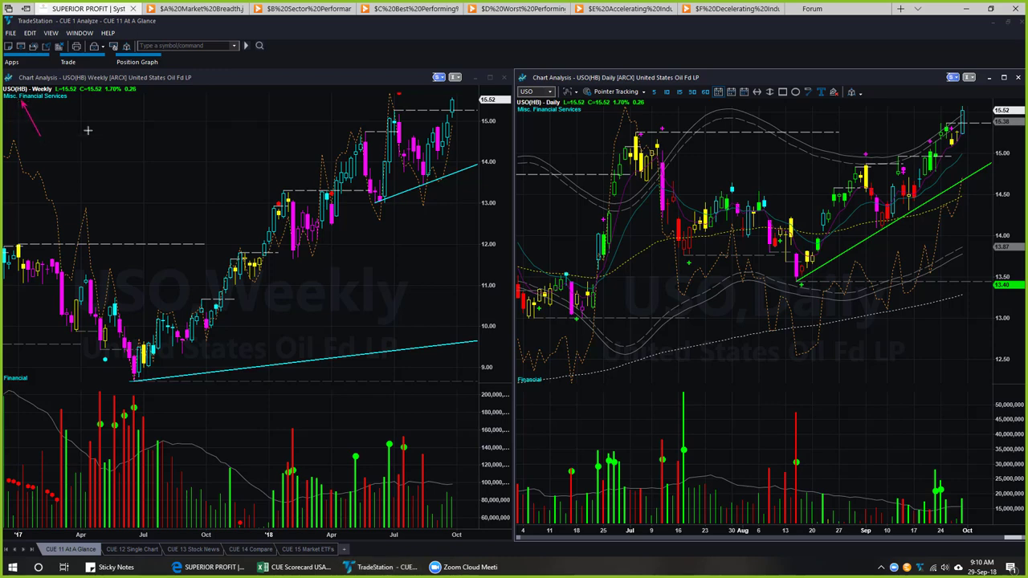
left_click_drag(82, 126, 53, 95)
left_click_drag(540, 135, 556, 106)
Mark USO's weekly peak, pullback, rebound and dashed resistance line with arrows, plus the latest candles on its daily chart.
left_click_drag(321, 104, 388, 94)
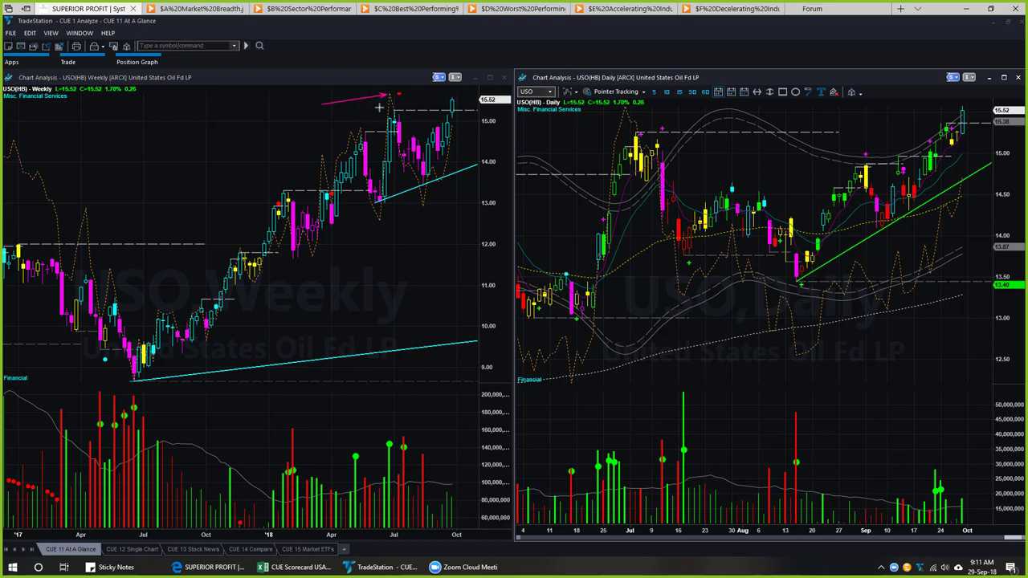
mouse_move(393, 144)
left_mouse_down()
mouse_move(406, 182)
mouse_move(440, 171)
mouse_move(468, 108)
left_mouse_up()
left_click_drag(445, 110, 480, 113)
left_click_drag(399, 110, 455, 109)
left_click_drag(898, 125, 934, 148)
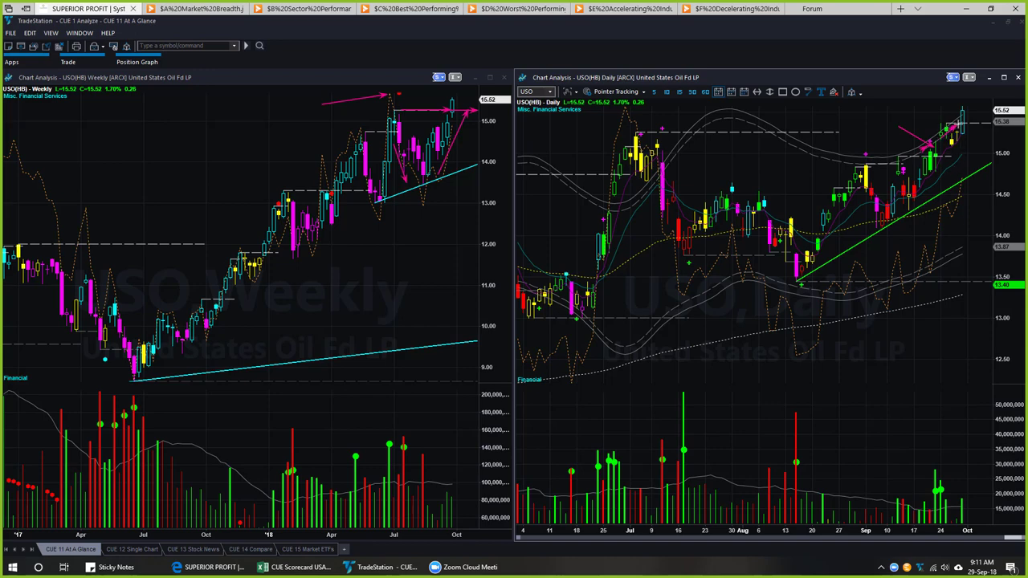
left_click_drag(986, 96, 970, 106)
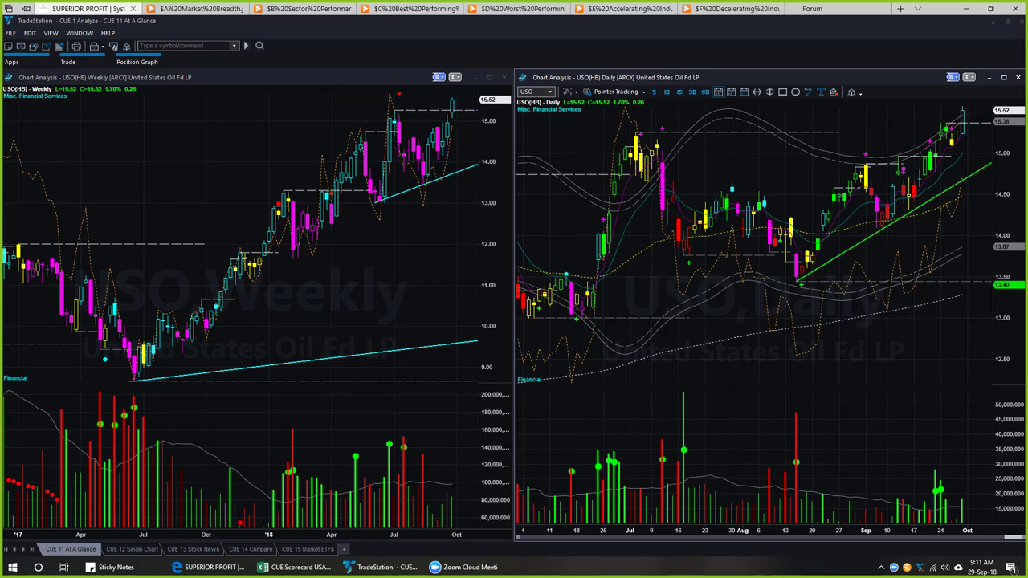
Display GLD in both charts and mark its weekly downtrend line, decline and recent base with arrows, plus the latest daily price area.
key("Down")
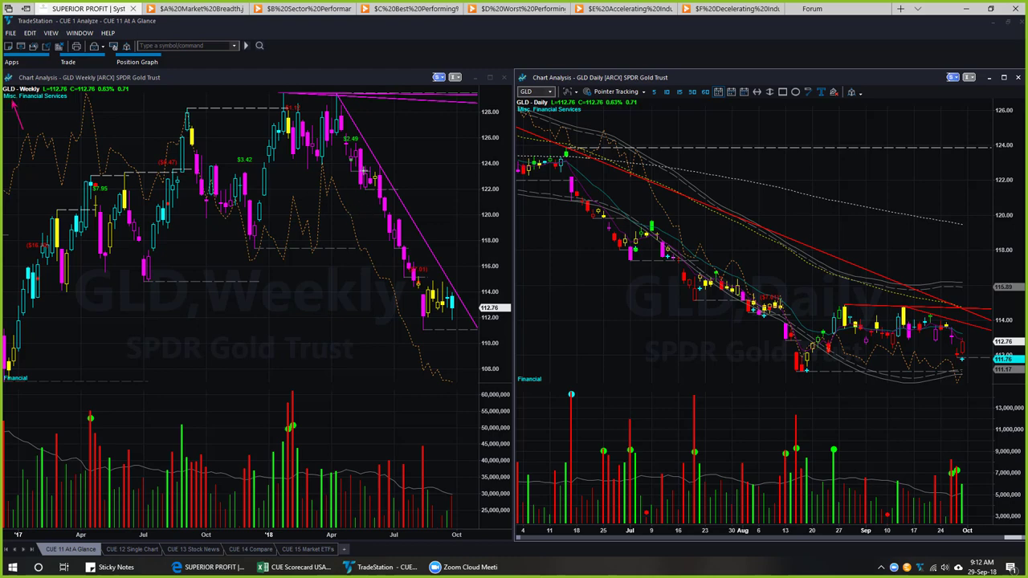
mouse_move(364, 129)
left_mouse_down()
mouse_move(433, 227)
mouse_move(475, 319)
left_mouse_up()
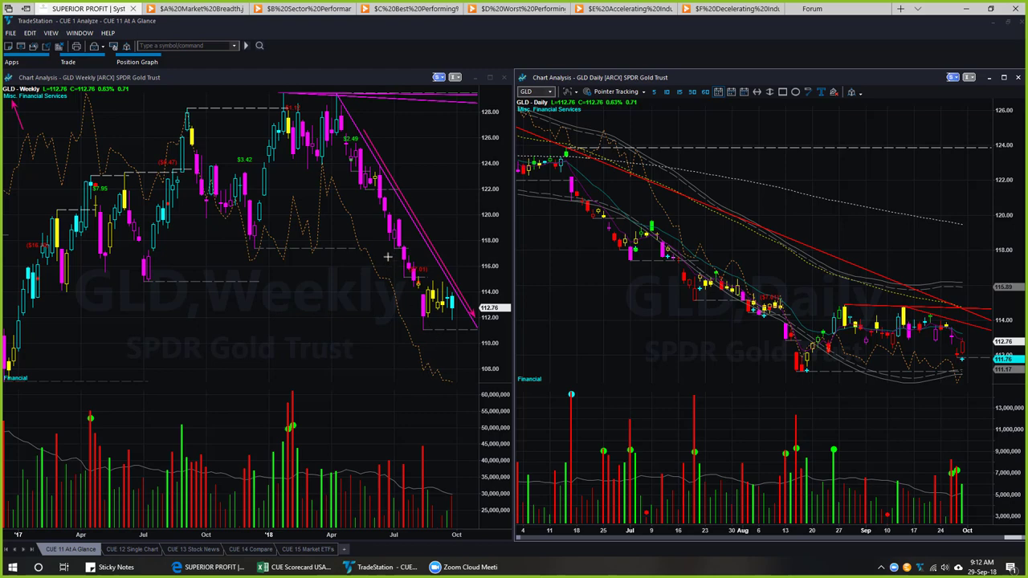
mouse_move(389, 257)
left_mouse_down()
mouse_move(437, 342)
mouse_move(441, 322)
left_mouse_up()
left_click_drag(474, 362, 458, 325)
left_click_drag(451, 290, 459, 275)
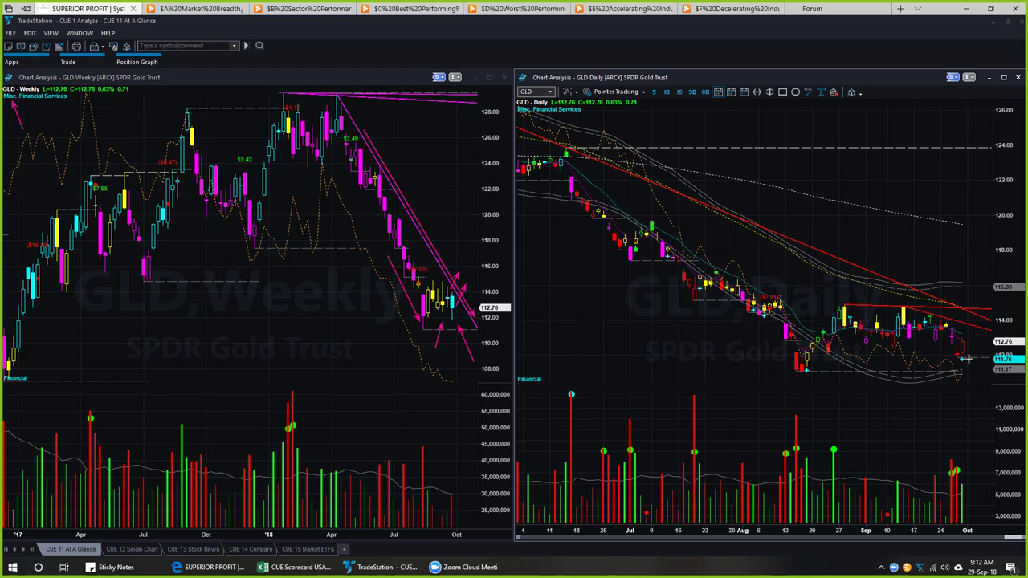
mouse_move(868, 263)
left_mouse_down()
mouse_move(996, 315)
mouse_move(970, 280)
left_mouse_up()
left_click_drag(979, 321, 995, 286)
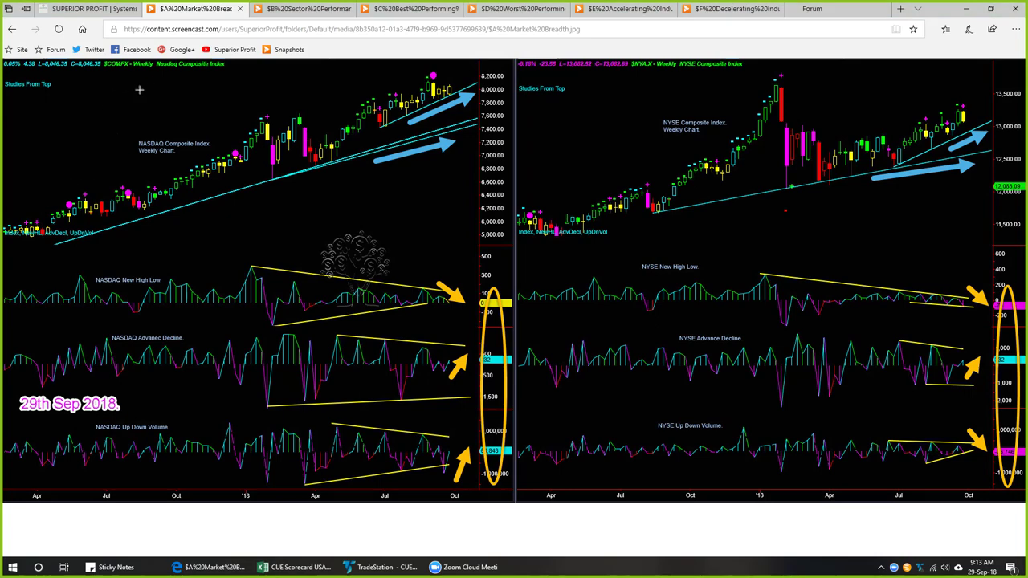
In the browser's $A Market Breadth image, point arrows at the Nasdaq and NYSE Composite Index names and the latest NASDAQ candles.
left_click_drag(139, 89, 157, 76)
left_click_drag(684, 84, 698, 71)
mouse_move(480, 63)
left_mouse_down()
mouse_move(450, 99)
mouse_move(479, 87)
left_mouse_up()
left_click_drag(456, 114, 455, 95)
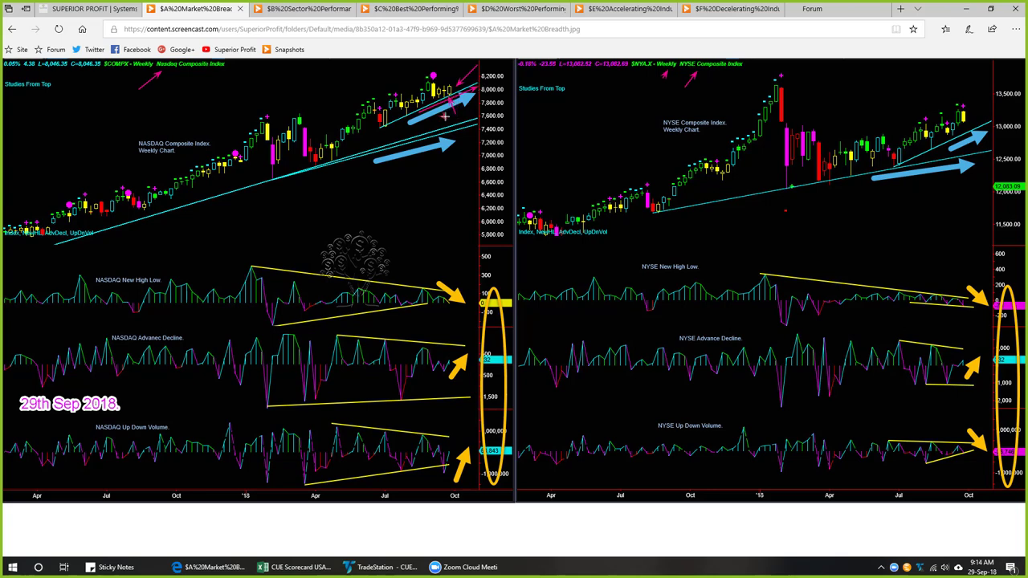
left_click_drag(445, 97, 435, 117)
Mark the latest NYSE weekly candles and both rising NYSE trendlines with arrows, plus the most recent NASDAQ candle.
left_click_drag(967, 67, 967, 100)
left_click_drag(987, 101, 970, 118)
left_click_drag(463, 62, 452, 81)
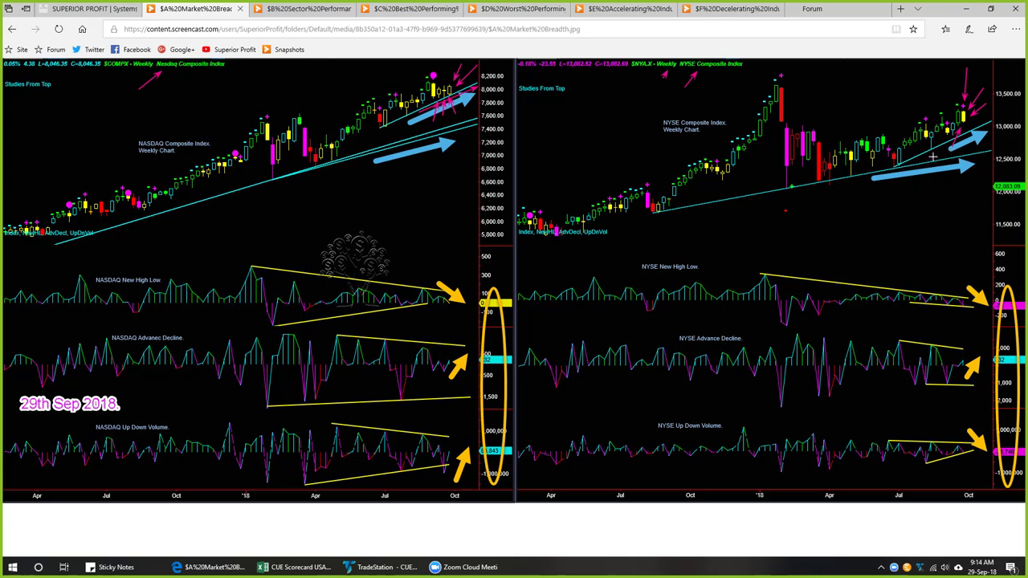
left_click_drag(933, 157, 972, 136)
left_click_drag(893, 172, 978, 161)
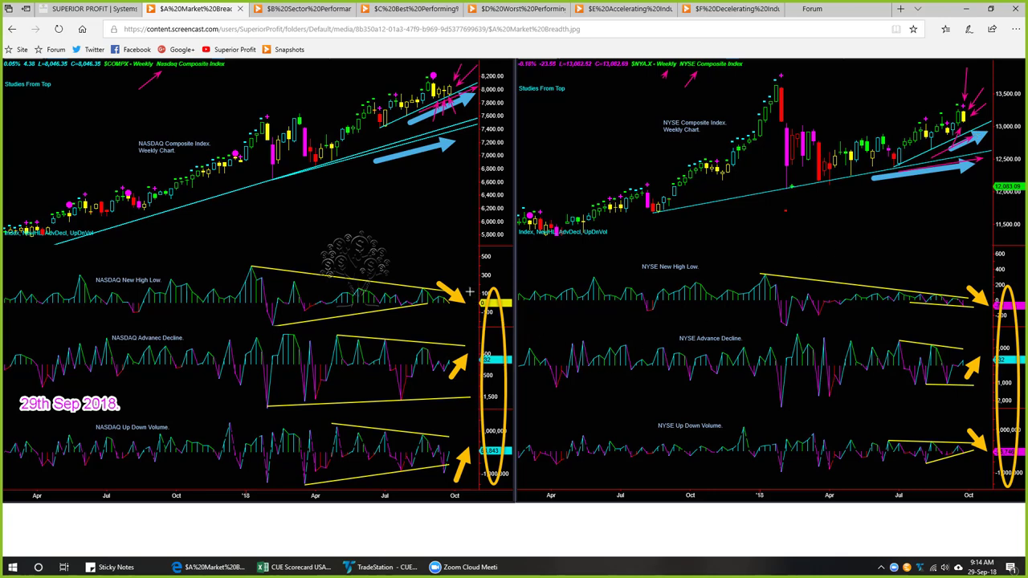
Point small arrows at the NASDAQ New High Low, Advance Decline and Up Down Volume labels.
left_click_drag(125, 264, 133, 274)
left_click_drag(152, 324, 160, 331)
left_click_drag(141, 409, 149, 417)
Draw arrows at the latest readings of the NASDAQ and NYSE breadth panels, and clear the annotations.
left_click_drag(456, 282, 466, 295)
left_click_drag(982, 273, 994, 294)
left_click_drag(985, 420, 997, 439)
left_click_drag(978, 378, 994, 349)
left_click_drag(472, 479, 484, 459)
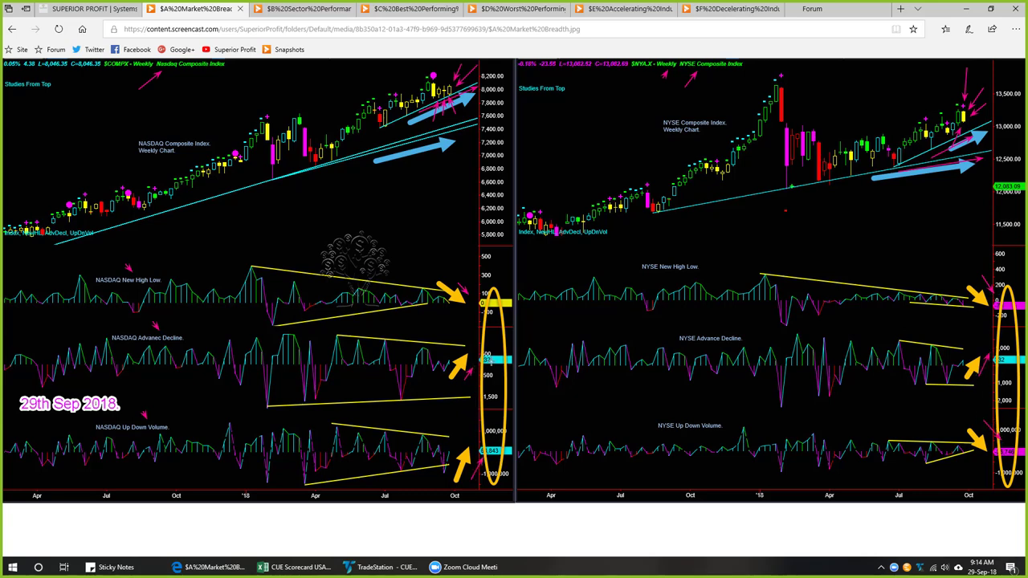
left_click_drag(488, 375, 493, 359)
left_click_drag(495, 444, 504, 429)
key("e")
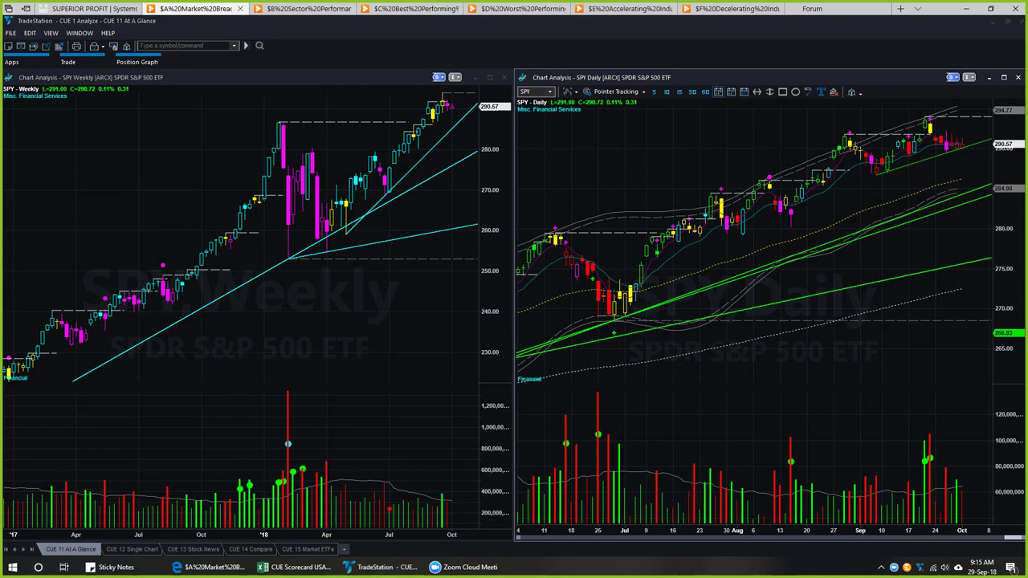
On TradeStation's SPY weekly chart, mark the symbol label, the steep rising trendline and the latest candles near the high with arrows.
left_click_drag(35, 147, 16, 100)
left_click_drag(378, 218, 475, 115)
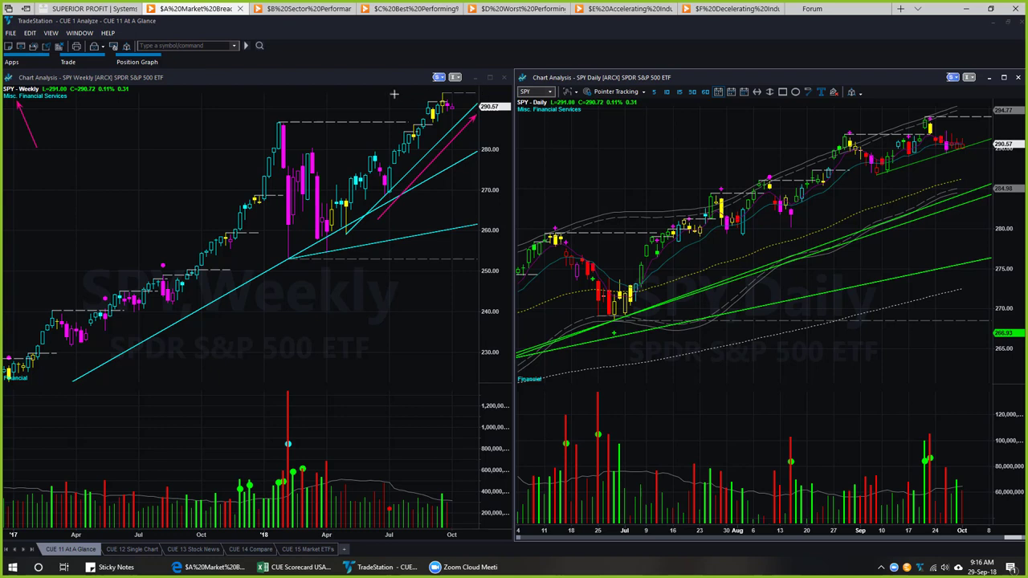
left_click_drag(394, 95, 439, 97)
left_click_drag(474, 83, 444, 95)
left_click_drag(454, 100, 463, 116)
Draw arrows on the SPY daily chart along the recent dip and the rising trend beneath the latest candles.
left_click_drag(941, 123, 974, 139)
left_click_drag(703, 257, 988, 150)
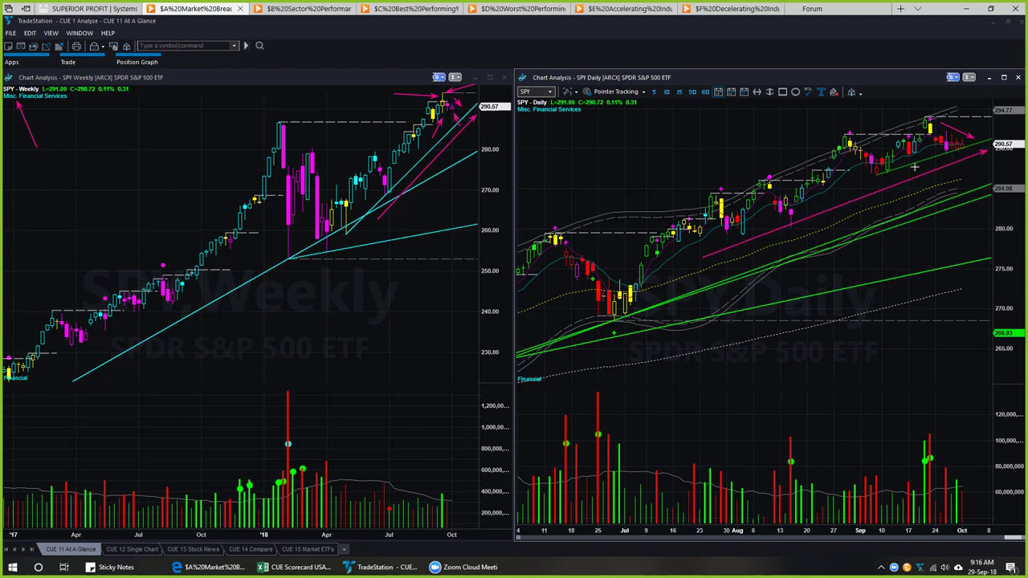
left_click_drag(915, 167, 986, 144)
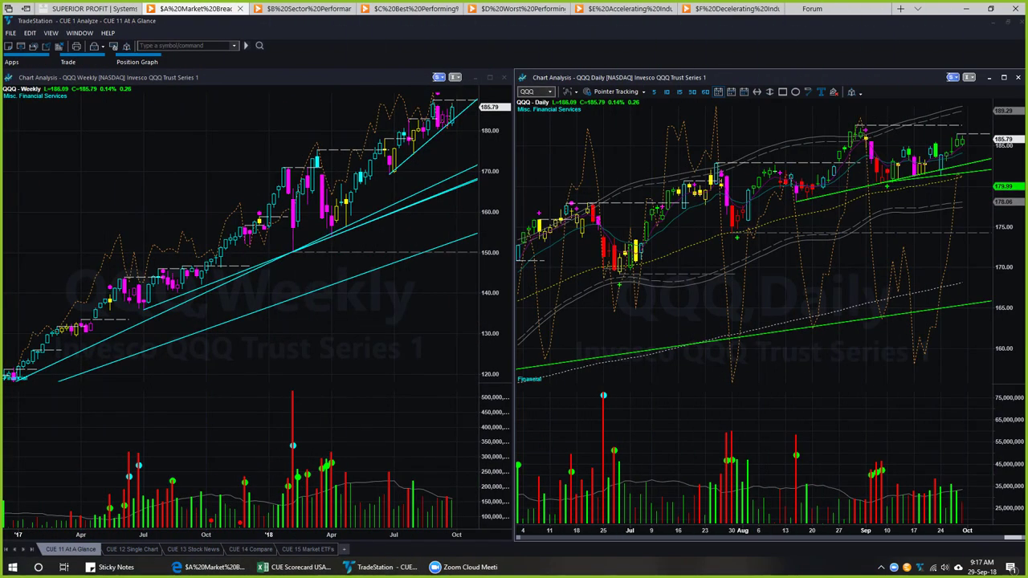
On the QQQ weekly chart, point arrows at the symbol label and the short rising trendline under the latest candles.
left_click_drag(23, 141, 16, 102)
left_click_drag(413, 159, 460, 122)
left_click_drag(504, 136, 462, 120)
Mark QQQ's late-September daily low on the rising trendline and the move up from it with arrows, and clear the annotations.
left_click_drag(918, 238, 935, 173)
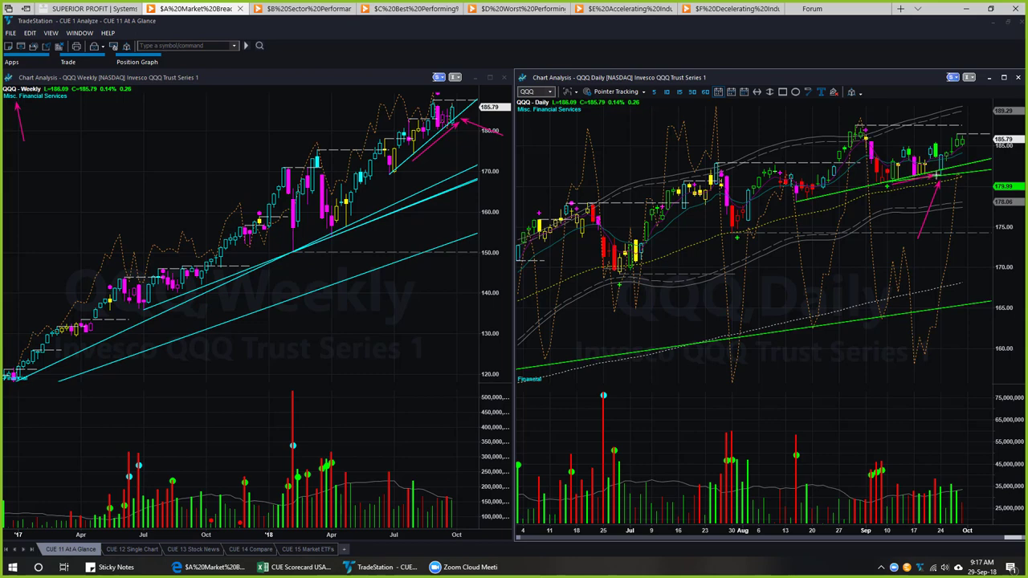
left_click_drag(972, 217, 943, 181)
left_click_drag(928, 114, 945, 152)
left_click_drag(954, 147, 975, 137)
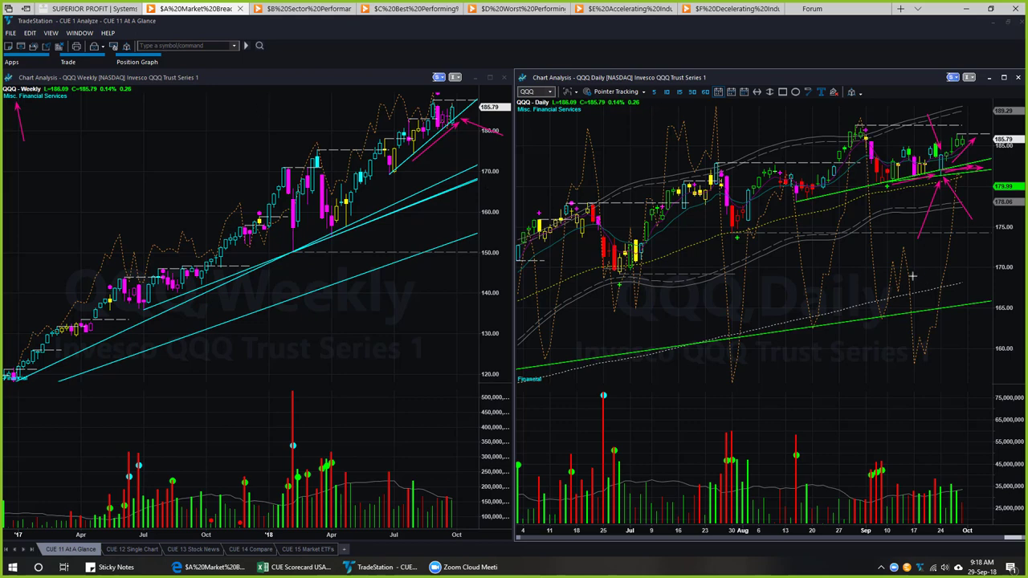
left_click_drag(901, 214, 937, 179)
key("Escape")
Switch to the CUE 12 Single Chart workspace and set the QQQ chart to a 10-minute interval.
key("ctrl+Tab")
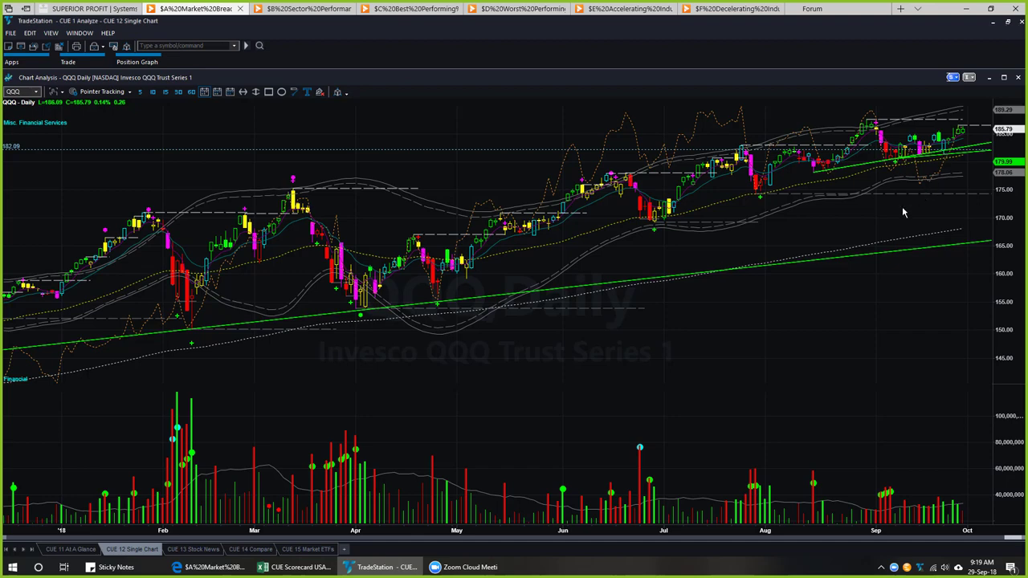
key("1")
key("0")
key("Return")
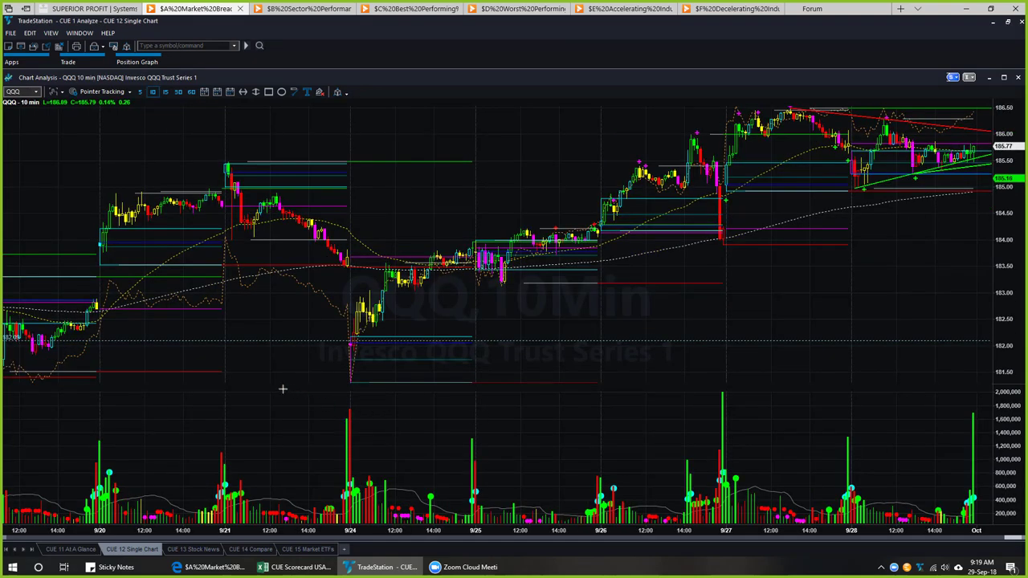
On the QQQ 10-minute chart, mark the 182.09 line and the 9/24 opening drop with its upper and lower levels using arrows.
left_click_drag(255, 391, 297, 343)
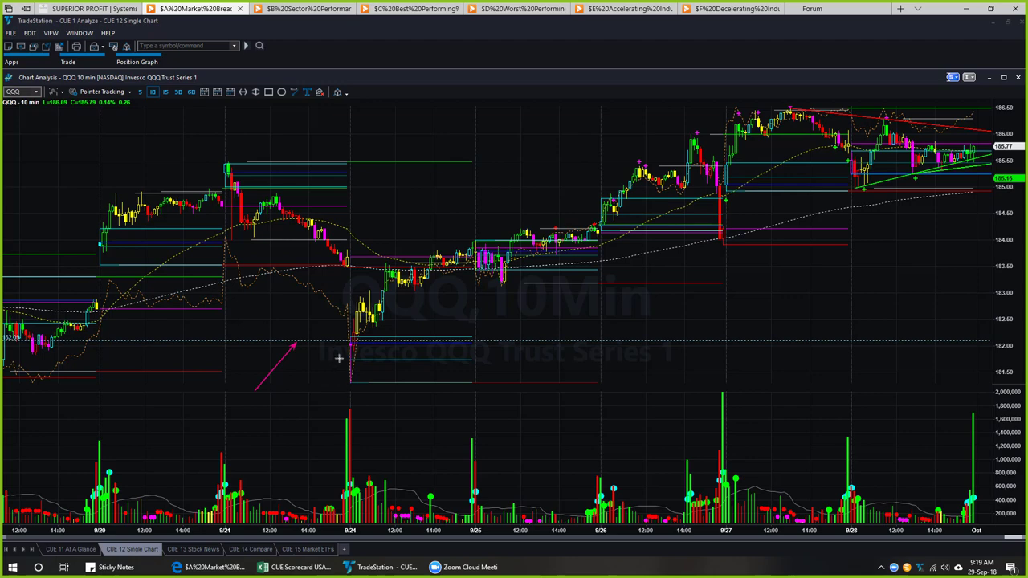
left_click_drag(354, 344, 441, 342)
left_click_drag(343, 350, 343, 384)
left_click_drag(353, 338, 421, 337)
left_click_drag(362, 383, 423, 383)
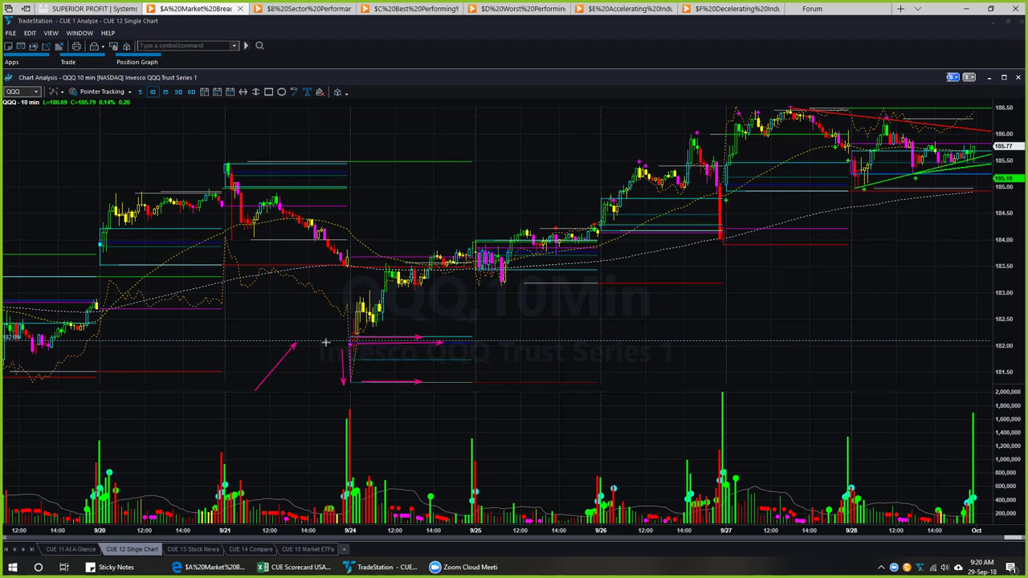
Draw arrows at the 9/24 breakout candle, its low and the rise toward the red level line, and clear the annotations.
left_click_drag(324, 322, 353, 333)
left_click_drag(356, 386, 443, 386)
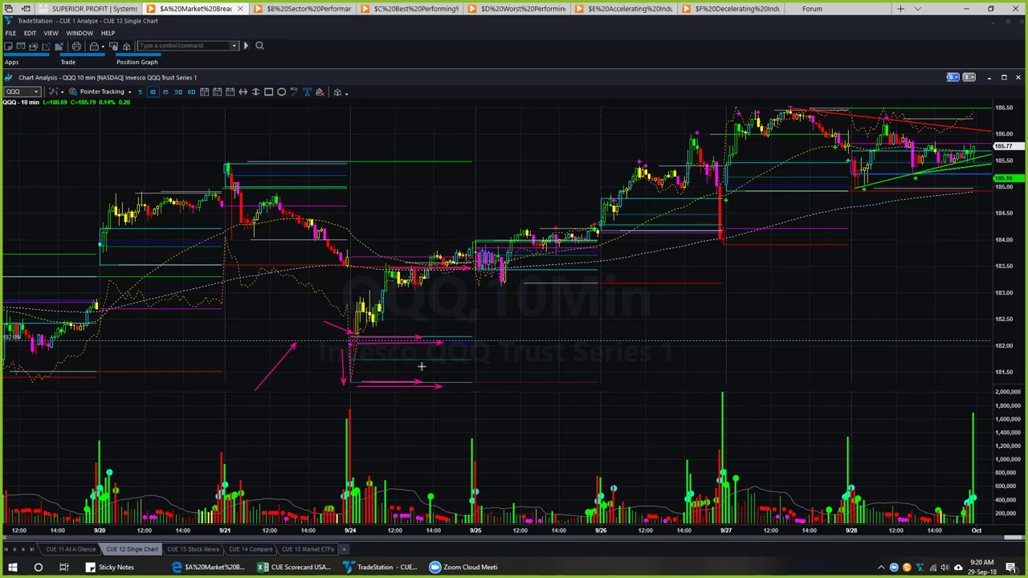
left_click_drag(419, 377, 428, 271)
left_click_drag(424, 337, 459, 337)
left_click_drag(440, 384, 487, 384)
key("Escape")
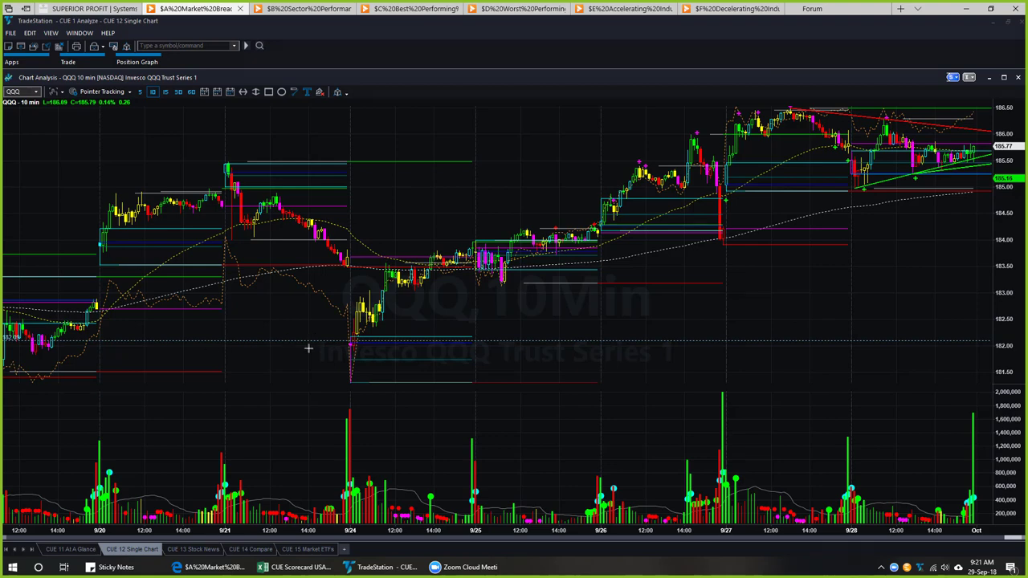
Mark the 9/24 upper opening level, the breakout candle through it and the higher candles that follow with arrows.
left_click_drag(351, 338, 394, 338)
mouse_move(345, 272)
left_mouse_down()
mouse_move(377, 270)
mouse_move(400, 286)
left_mouse_up()
left_click_drag(309, 323, 354, 334)
Return to the CUE 11 At A Glance workspace and mark DIA's weekly symbol label, January high line and latest candles with arrows.
key("ctrl+shift+Tab")
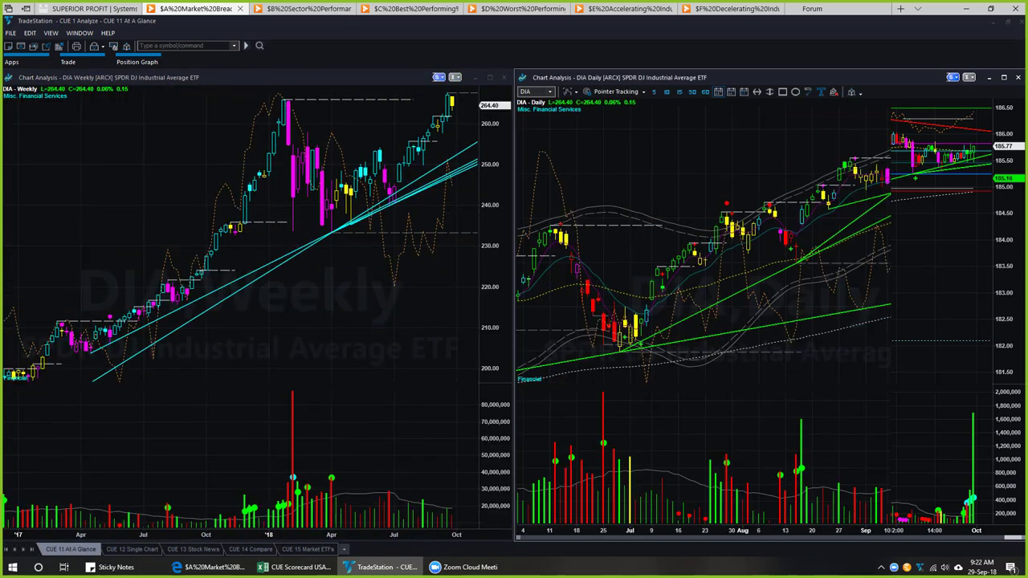
left_click_drag(33, 159, 14, 102)
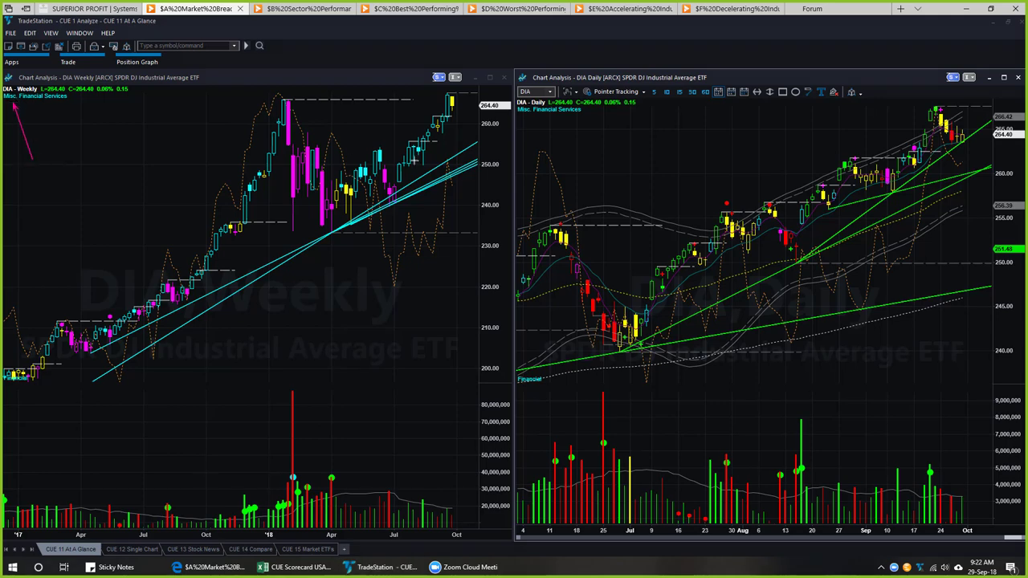
left_click_drag(462, 145, 451, 125)
left_click_drag(411, 99, 451, 100)
left_click_drag(411, 87, 445, 94)
left_click_drag(336, 99, 379, 100)
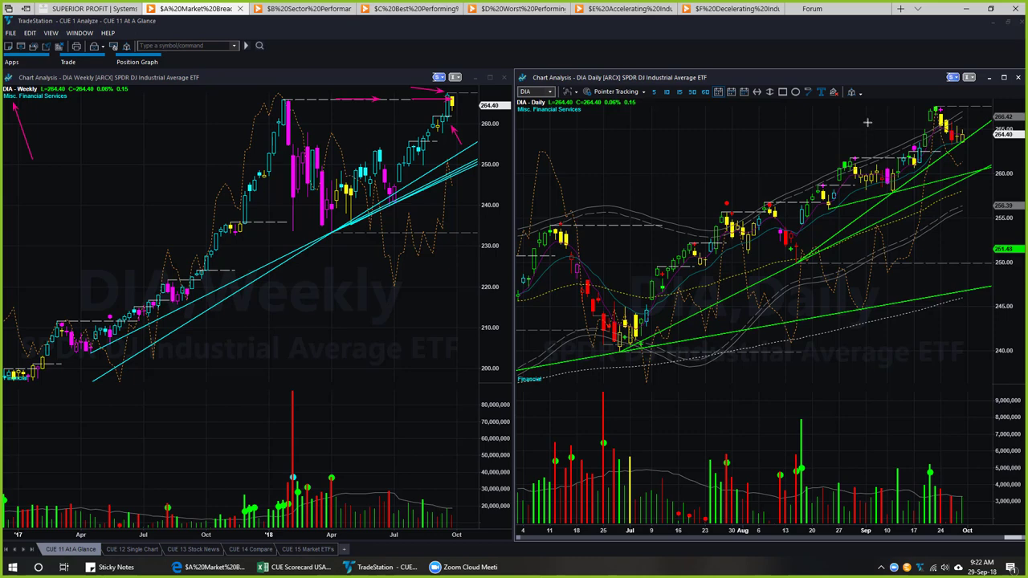
Draw arrows on the DIA daily chart around the September peak, showing the rise into it and the decline from it.
left_click_drag(927, 88, 936, 103)
left_click_drag(967, 92, 949, 106)
left_click_drag(908, 120, 938, 119)
mouse_move(878, 135)
left_mouse_down()
mouse_move(927, 71)
mouse_move(979, 131)
left_mouse_up()
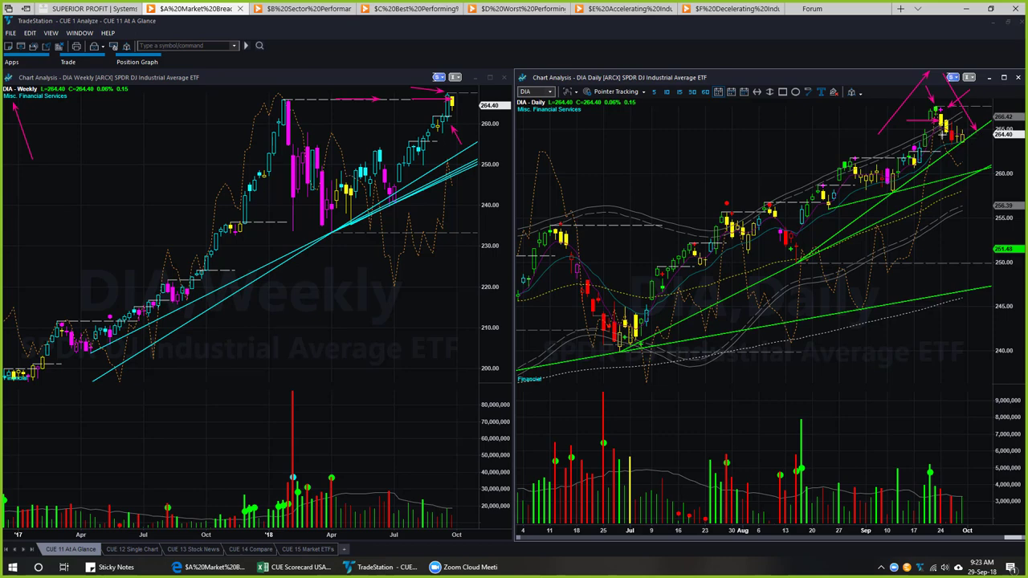
Connect DIA's daily peak candles to their volume bars with vertical arrows, mark the weekly high and the flagged volume bar, and clear the annotations.
left_click_drag(942, 133, 941, 474)
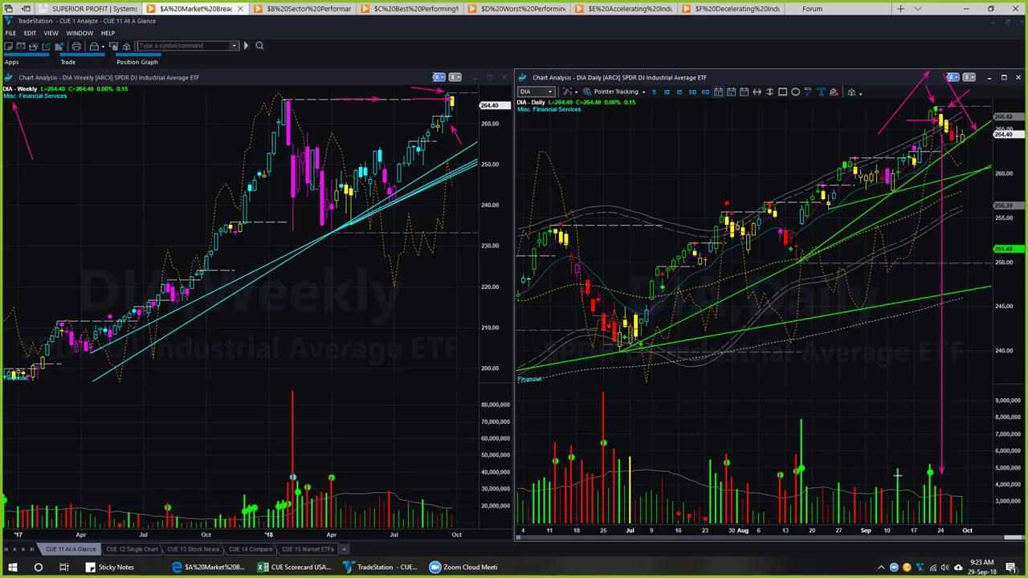
left_click_drag(936, 135, 928, 461)
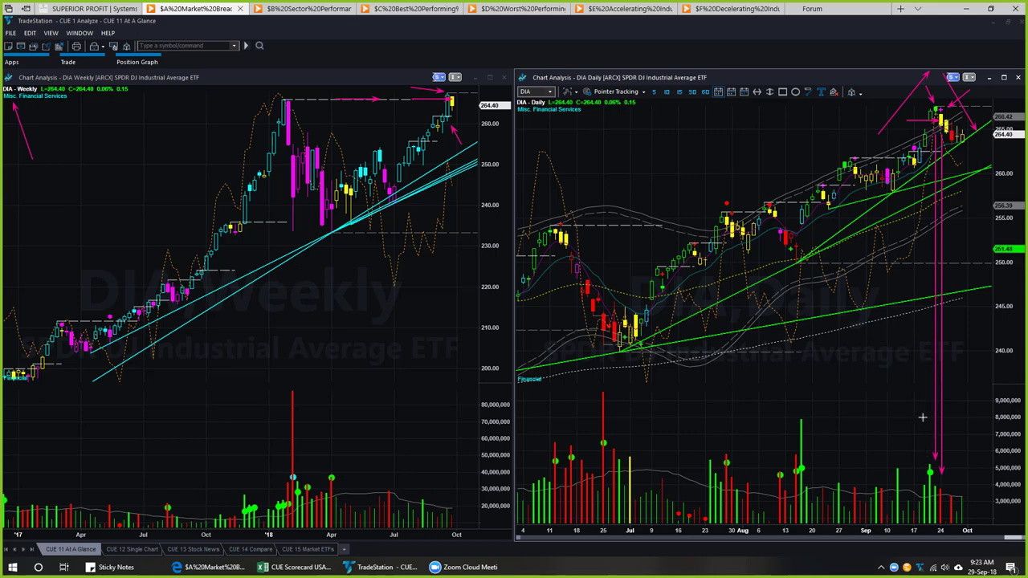
left_click_drag(929, 124, 929, 473)
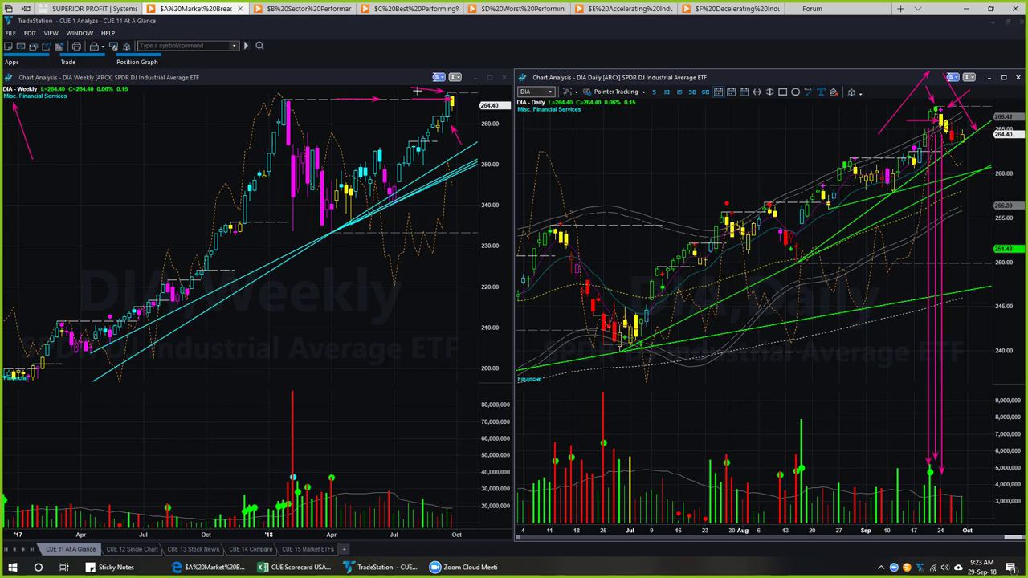
left_click_drag(414, 91, 446, 98)
left_click_drag(893, 448, 927, 468)
key("Escape")
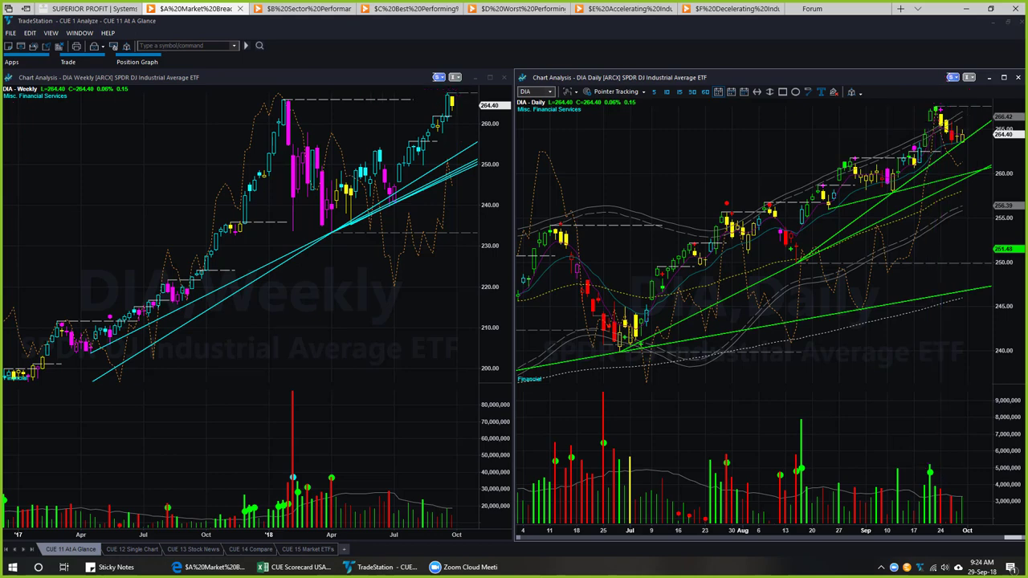
Draw arrows around the latest DIA daily candles where they meet the steep rising trendline.
left_click_drag(944, 166, 977, 138)
mouse_move(977, 139)
left_mouse_down()
mouse_move(971, 149)
mouse_move(971, 137)
left_mouse_up()
left_click_drag(964, 134, 974, 124)
left_click_drag(983, 105, 983, 103)
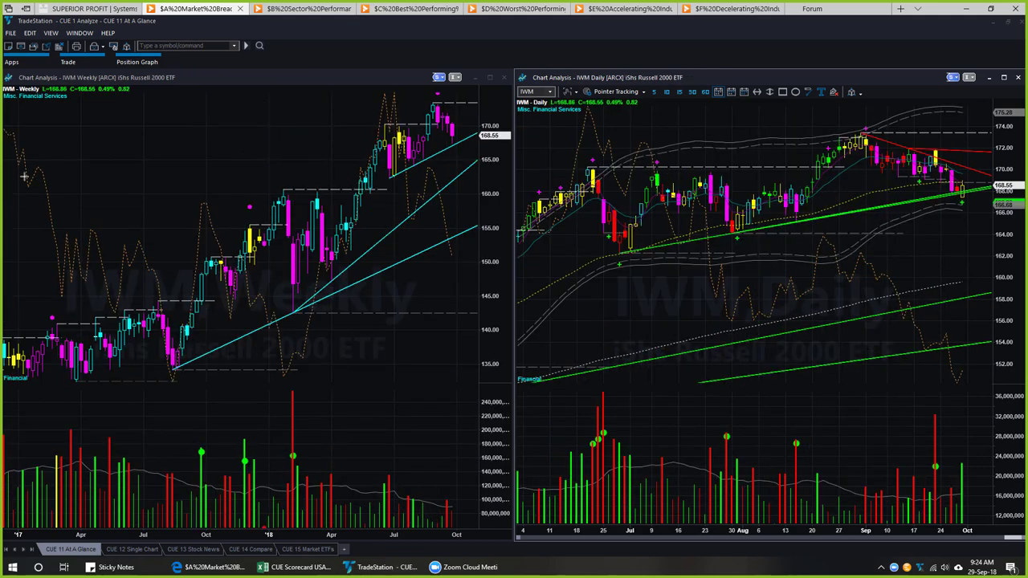
On the IWM weekly chart, mark the symbol label, the decline from the recent peak and the rising trendline below with arrows.
left_click_drag(29, 135, 15, 103)
mouse_move(398, 74)
left_mouse_down()
mouse_move(435, 92)
mouse_move(468, 129)
left_mouse_up()
left_click_drag(432, 159, 474, 141)
Draw arrows on the IWM daily chart at the latest low and along the rising trendline supporting it.
left_click_drag(945, 254, 961, 207)
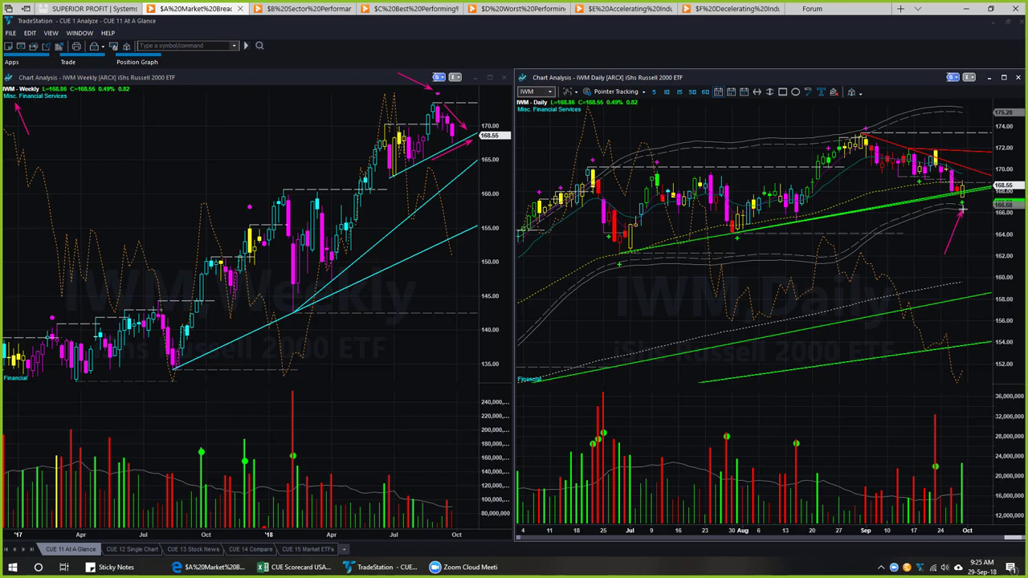
mouse_move(903, 203)
left_mouse_down()
mouse_move(953, 195)
mouse_move(985, 206)
mouse_move(971, 198)
left_mouse_up()
left_click_drag(838, 217, 935, 198)
Switch to the CUE 12 Single Chart workspace to show IWM on a 5-minute interval.
key("ctrl+Tab")
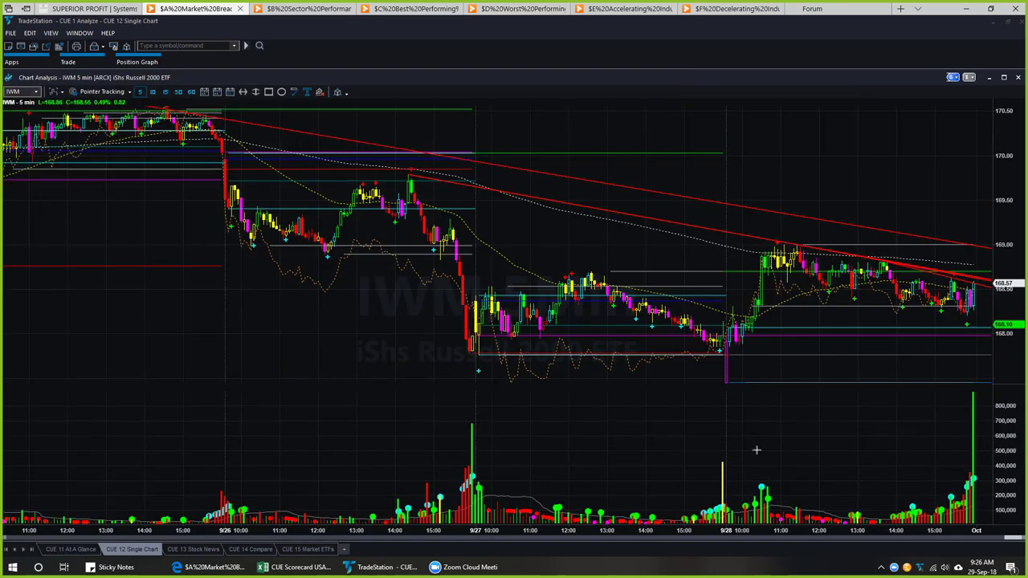
On the IWM 5-minute chart, mark the symbol label, the 28 September low, the level above it and the rise from the low with arrows.
left_click_drag(51, 211, 24, 109)
left_click_drag(731, 383, 781, 383)
left_click_drag(761, 327, 793, 327)
left_click_drag(811, 381, 840, 382)
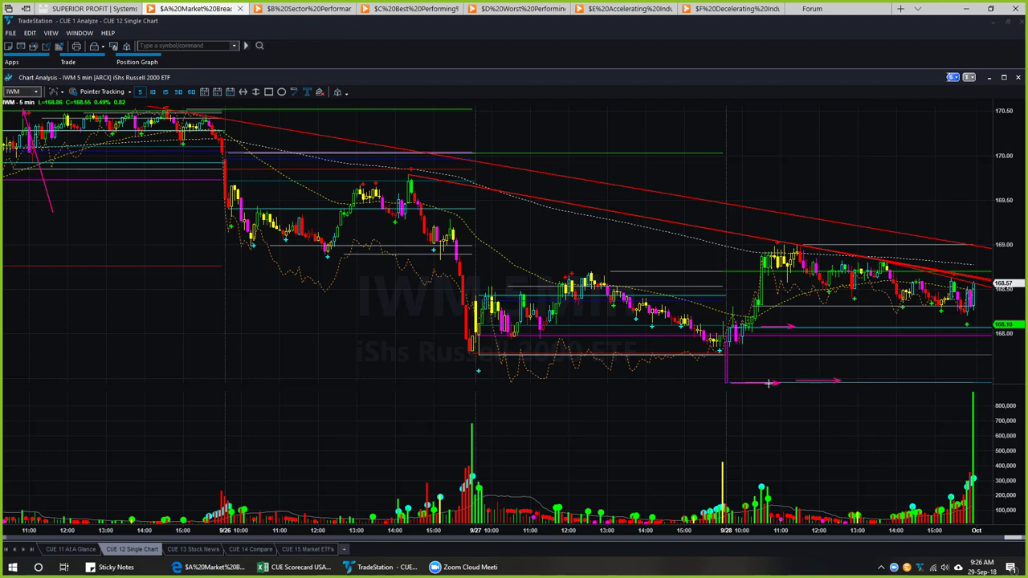
left_click_drag(711, 282, 739, 321)
left_click_drag(742, 325, 773, 325)
left_click_drag(781, 388, 855, 387)
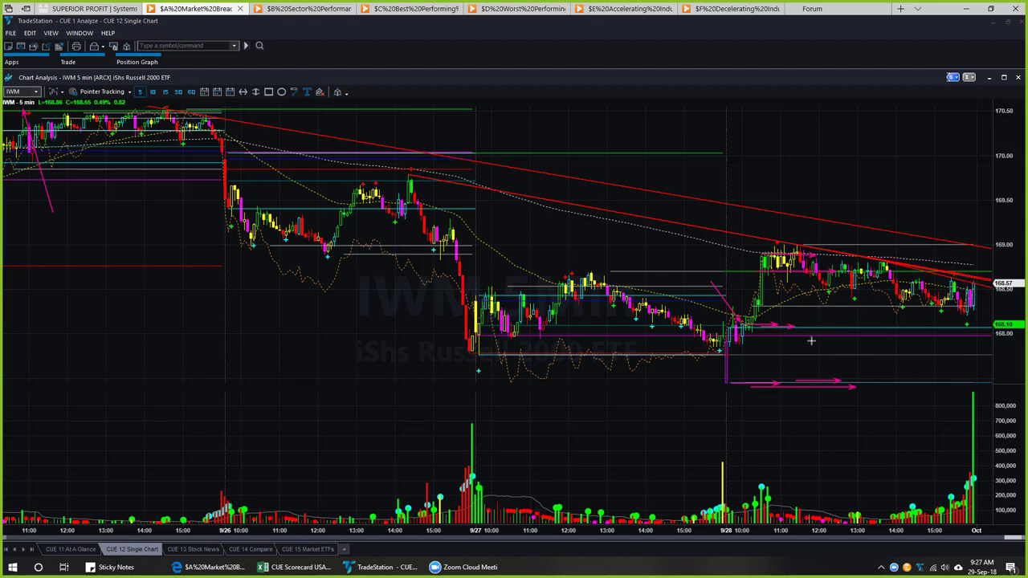
left_click_drag(795, 374, 797, 267)
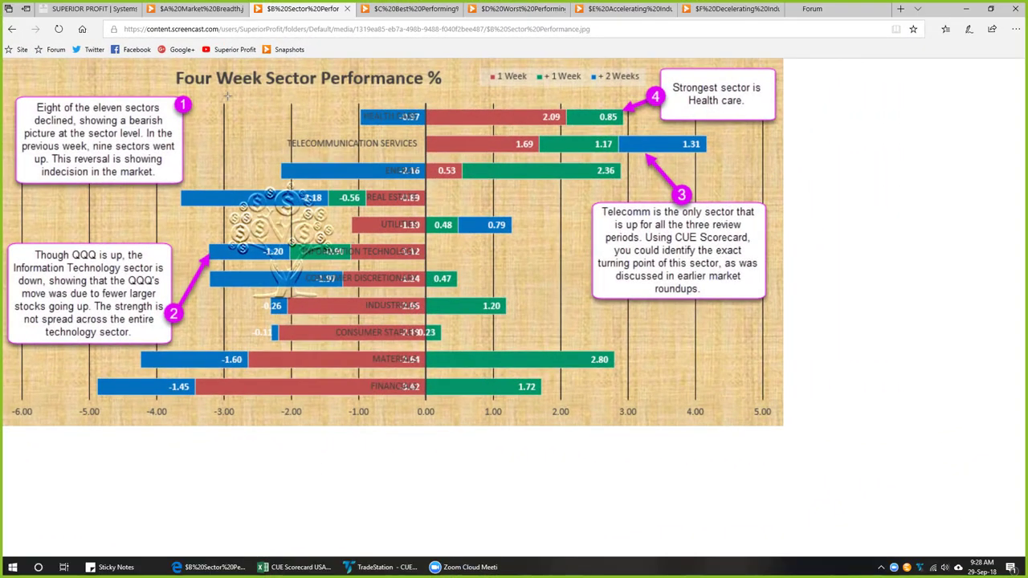
On the Four Week Sector Performance image, underline the title and point arrows at the three legend periods and the Health Care bar.
left_click_drag(229, 91, 377, 94)
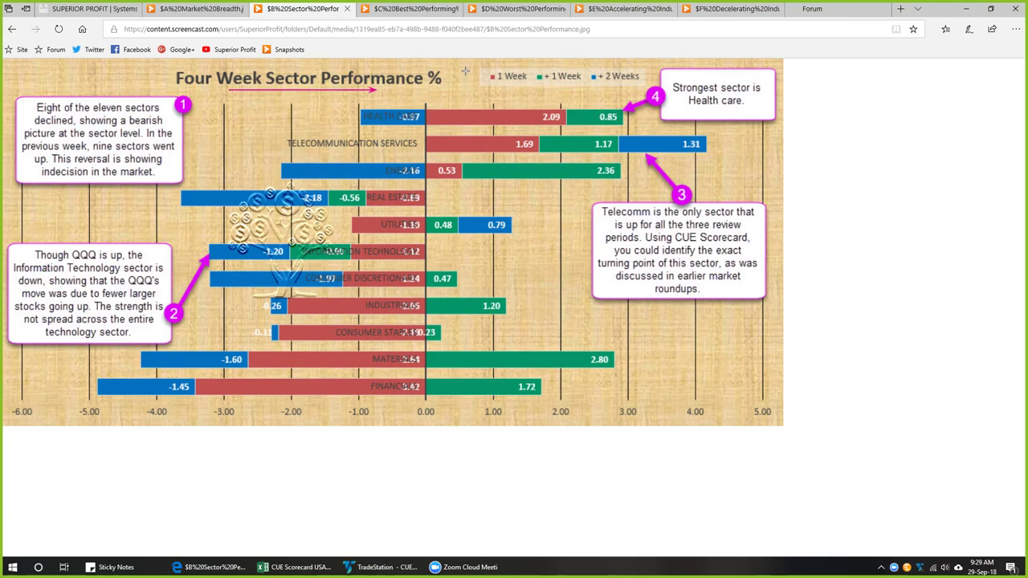
left_click_drag(487, 63, 497, 70)
left_click_drag(460, 98, 470, 108)
left_click_drag(563, 58, 590, 105)
left_click_drag(630, 63, 623, 73)
Underline note 1 on the eight declining sectors, draw arrows across the falling red bars from Real Estate to Financials, and clear the annotations.
left_click_drag(53, 113, 165, 114)
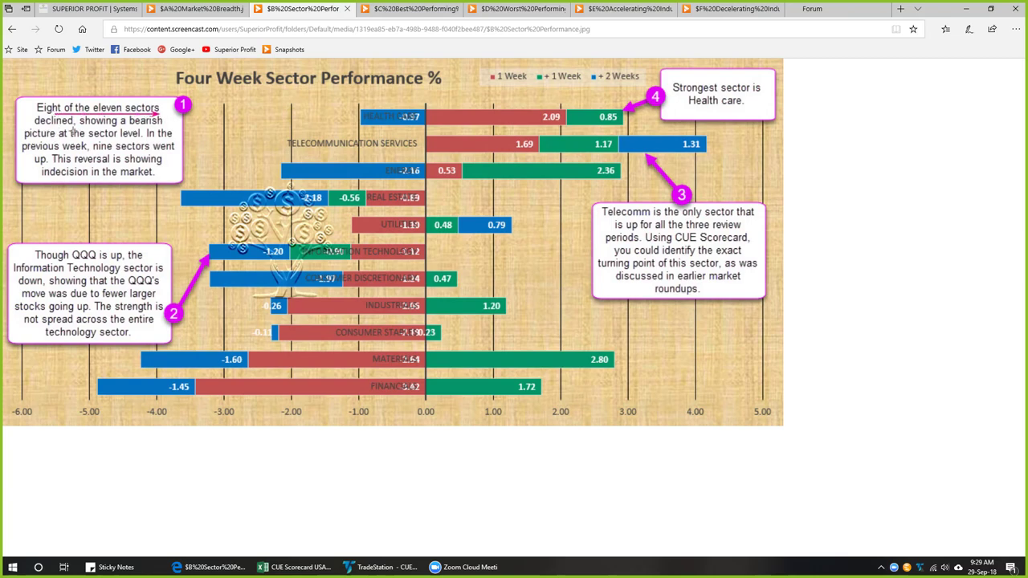
left_click_drag(415, 198, 336, 385)
left_click_drag(423, 400, 375, 401)
left_click_drag(33, 139, 121, 139)
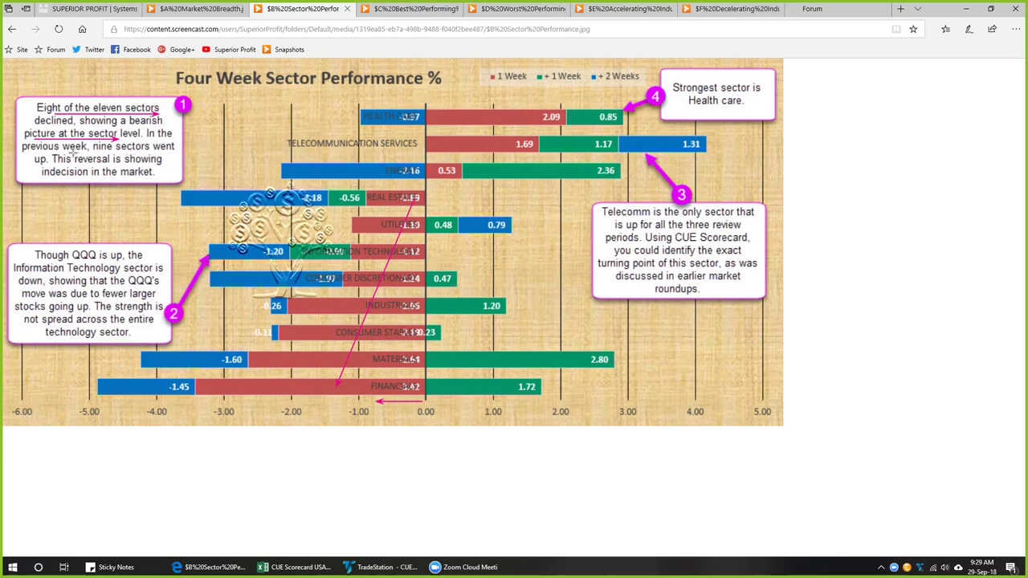
left_click_drag(42, 151, 174, 151)
left_click_drag(58, 179, 157, 178)
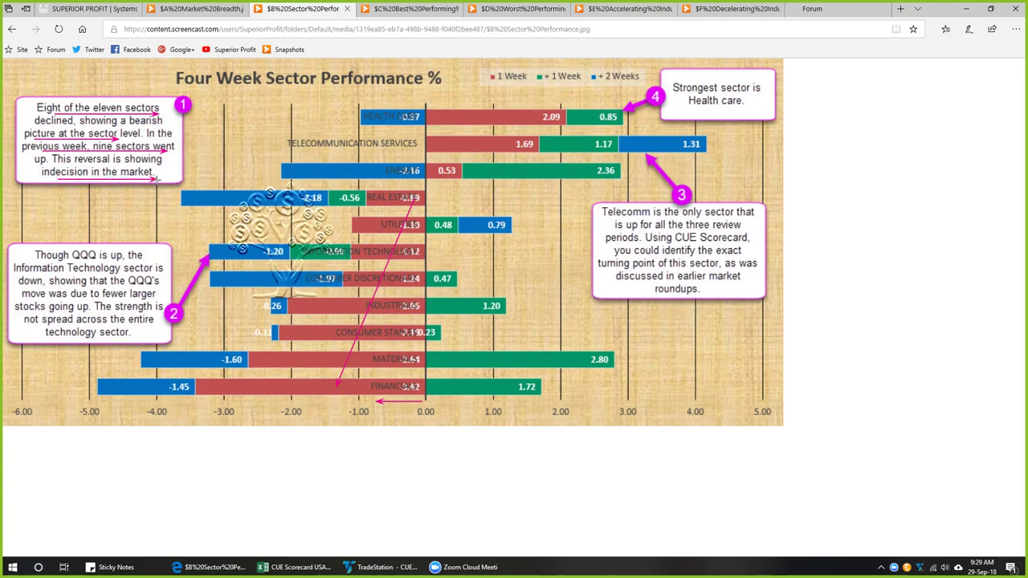
key("e")
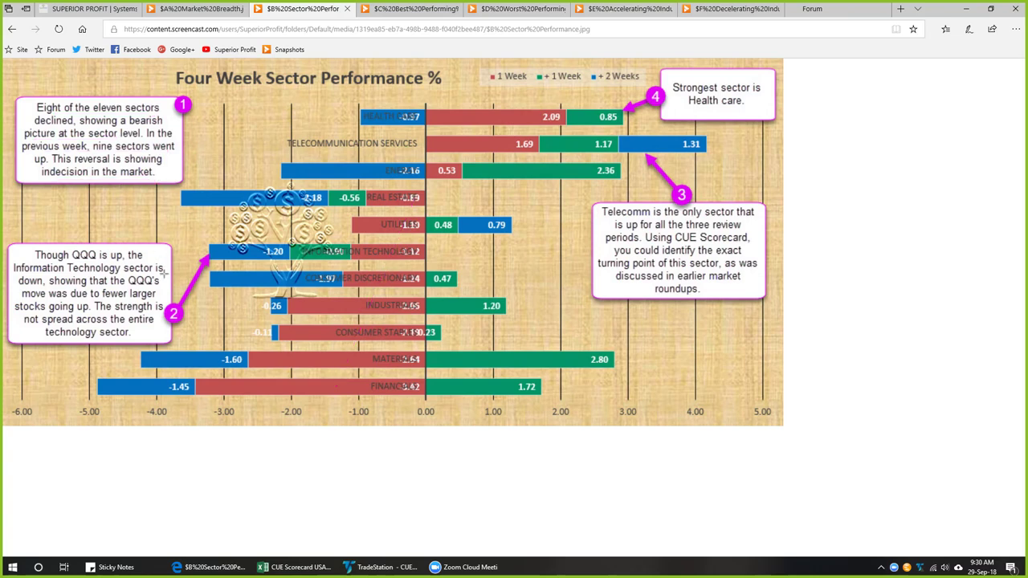
Draw arrows from note 2 to the Information Technology bar, beneath the bar and at its separate periods.
left_click_drag(173, 295, 198, 256)
left_click_drag(417, 259, 212, 274)
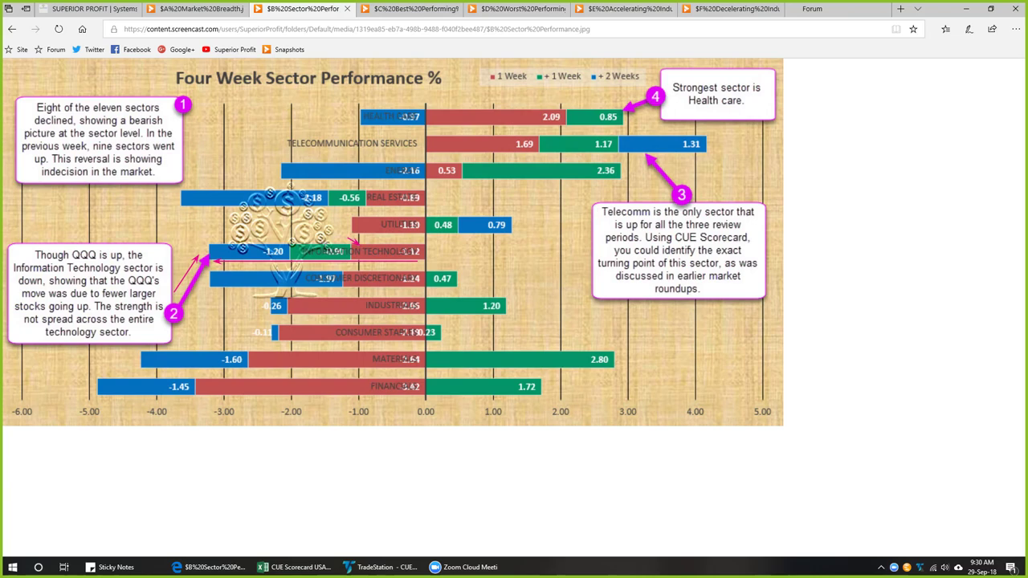
left_click_drag(222, 232, 233, 242)
Underline note 2's text on fewer larger stocks and limited technology strength, and point arrows at QQQ and the Information Technology bar's end.
left_click_drag(39, 299, 158, 295)
left_click_drag(17, 315, 71, 313)
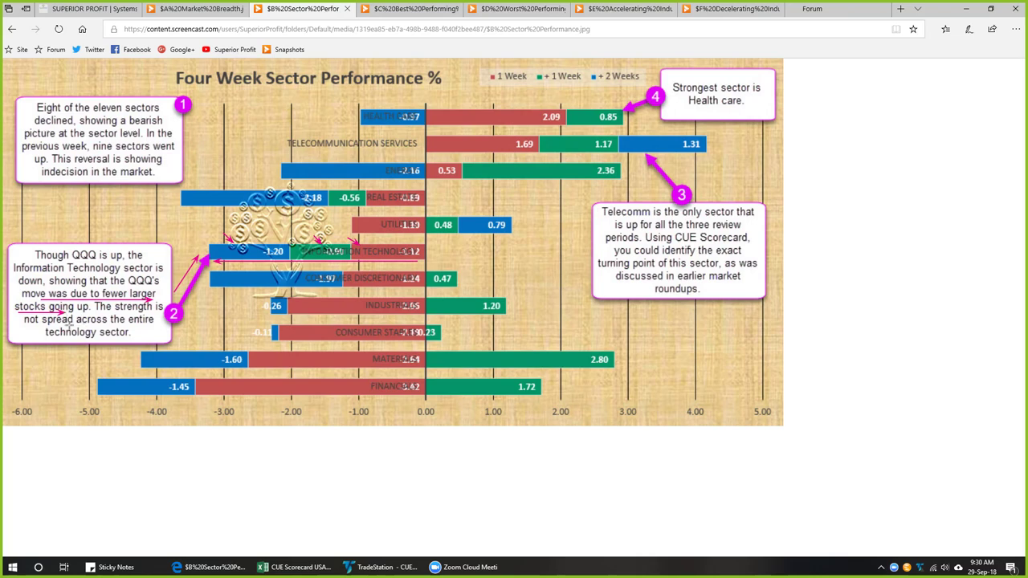
left_click_drag(32, 324, 135, 324)
left_click_drag(58, 340, 128, 340)
left_click_drag(182, 233, 208, 246)
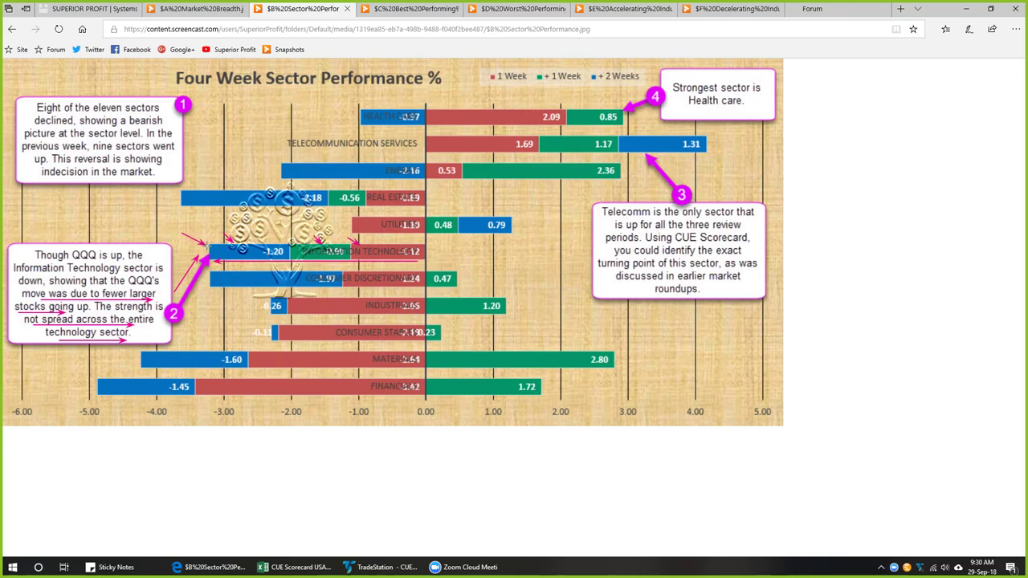
left_click_drag(60, 226, 82, 249)
Draw an arrow under the Telecommunication Services bar, underline CUE Scorecard and the turning-point text in note 3, and point at the Health Care bar.
left_click_drag(438, 157, 694, 156)
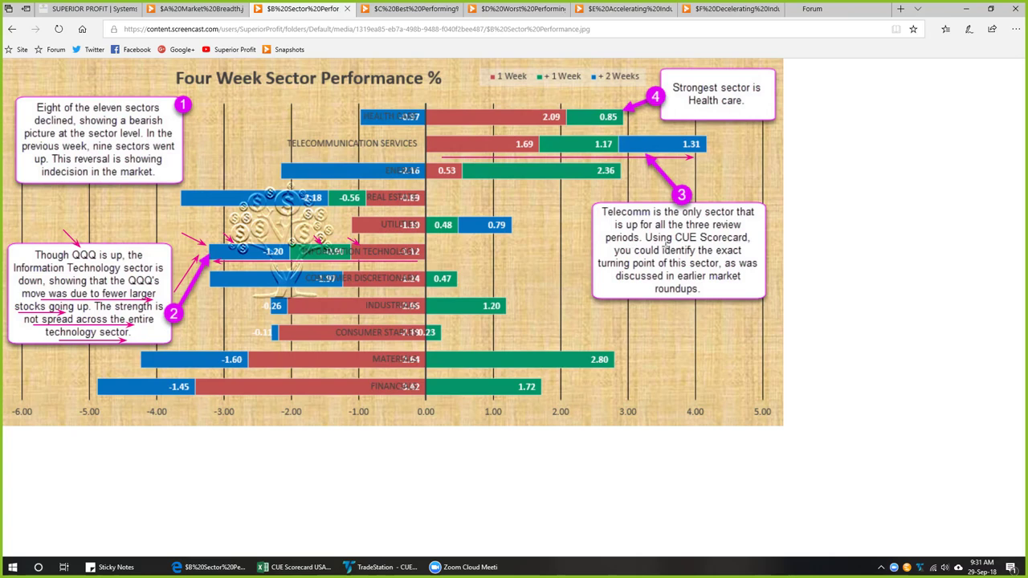
left_click_drag(649, 243, 704, 243)
left_click_drag(625, 255, 709, 255)
left_click_drag(511, 93, 492, 107)
Switch to the Best Performing Industries image and mark its title and the 5 Days and 10 Days legend entries with arrows.
key("ctrl+Tab")
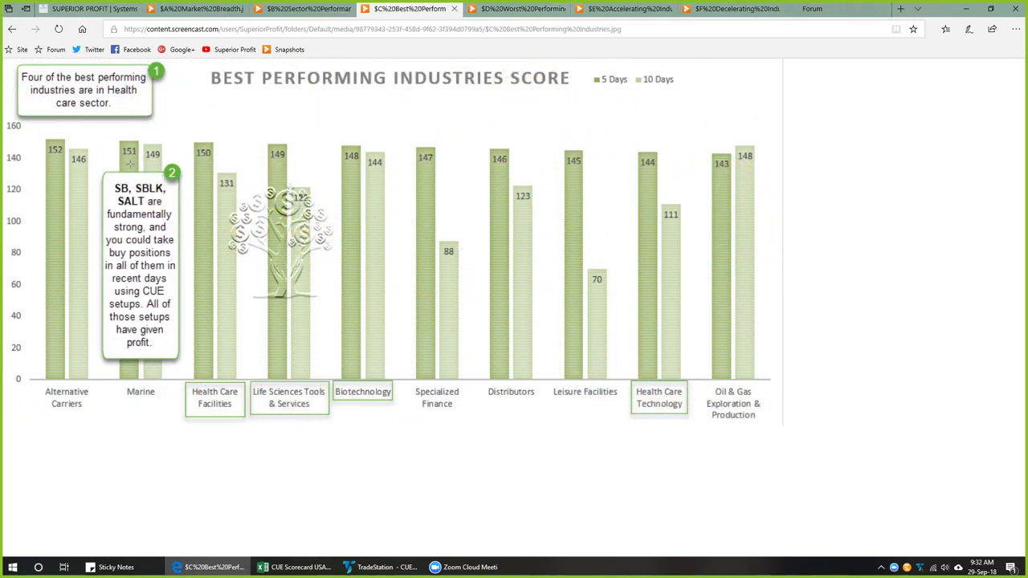
left_click_drag(236, 96, 539, 106)
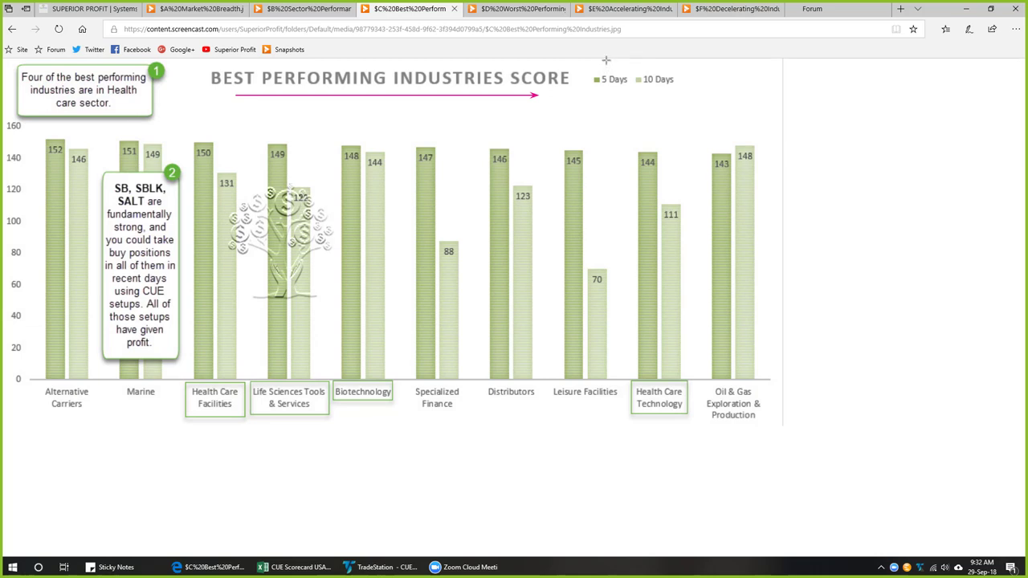
left_click(659, 70)
Point arrows at the tops of the Alternative Carriers, Marine, Biotechnology and Oil & Gas Exploration & Production bars.
left_click_drag(86, 123, 78, 141)
left_click_drag(161, 124, 153, 137)
left_click_drag(356, 117, 351, 131)
left_click_drag(767, 111, 747, 137)
Underline note 1 about the Health care sector and point arrows at the four boxed health care industry labels.
left_click_drag(43, 84, 147, 83)
left_click_drag(78, 96, 138, 96)
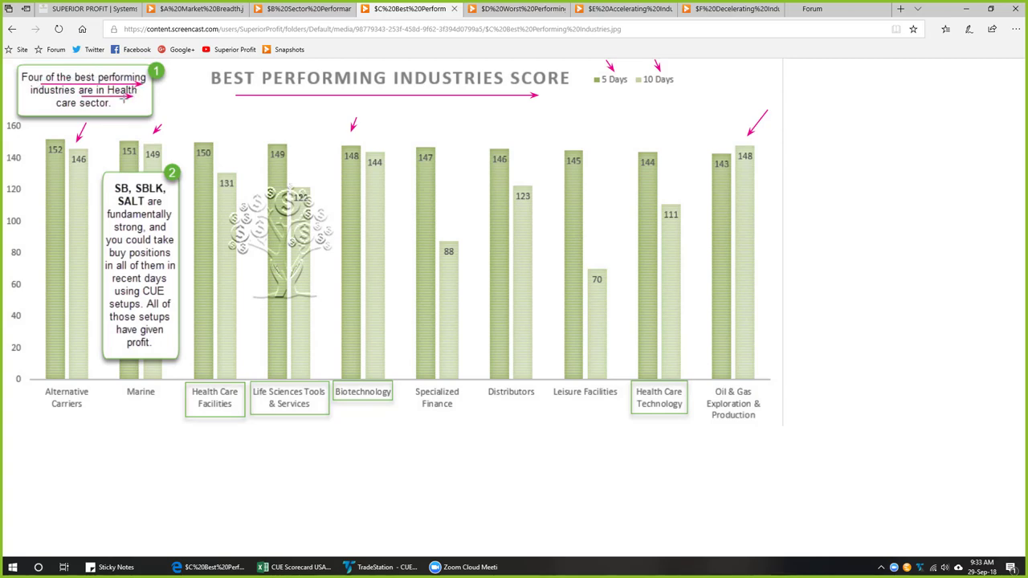
left_click_drag(80, 109, 127, 108)
left_click_drag(183, 448, 206, 414)
left_click_drag(272, 440, 294, 414)
left_click_drag(354, 434, 365, 407)
left_click_drag(643, 439, 651, 415)
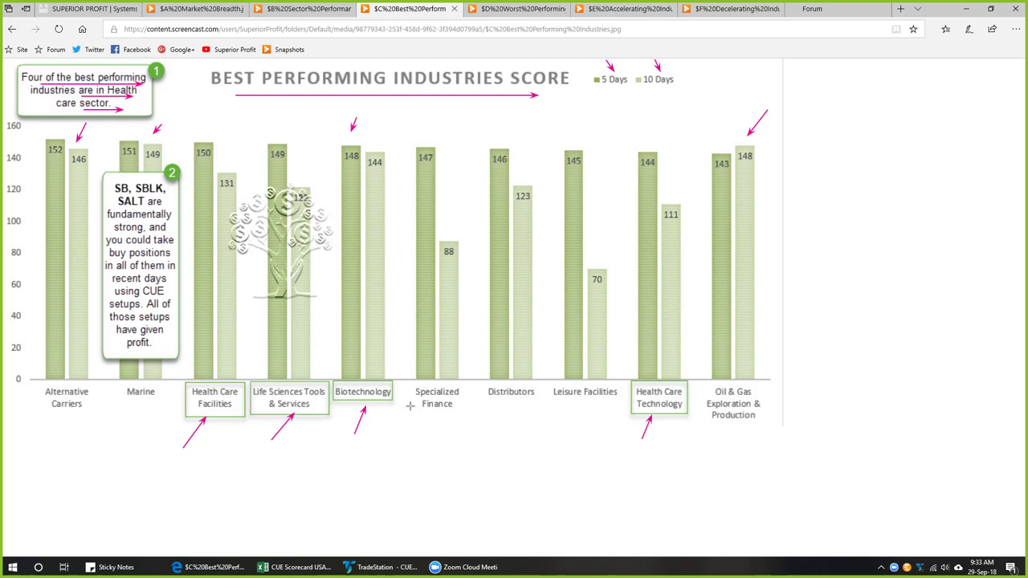
Point an arrow at the Marine label, underline the SB, SBLK, SALT tickers, setups and profit in note 2, and clear all the arrows.
left_click_drag(112, 429, 138, 399)
mouse_move(123, 195)
left_mouse_down()
mouse_move(166, 193)
mouse_move(157, 208)
mouse_move(170, 207)
left_mouse_up()
left_click_drag(110, 310, 144, 310)
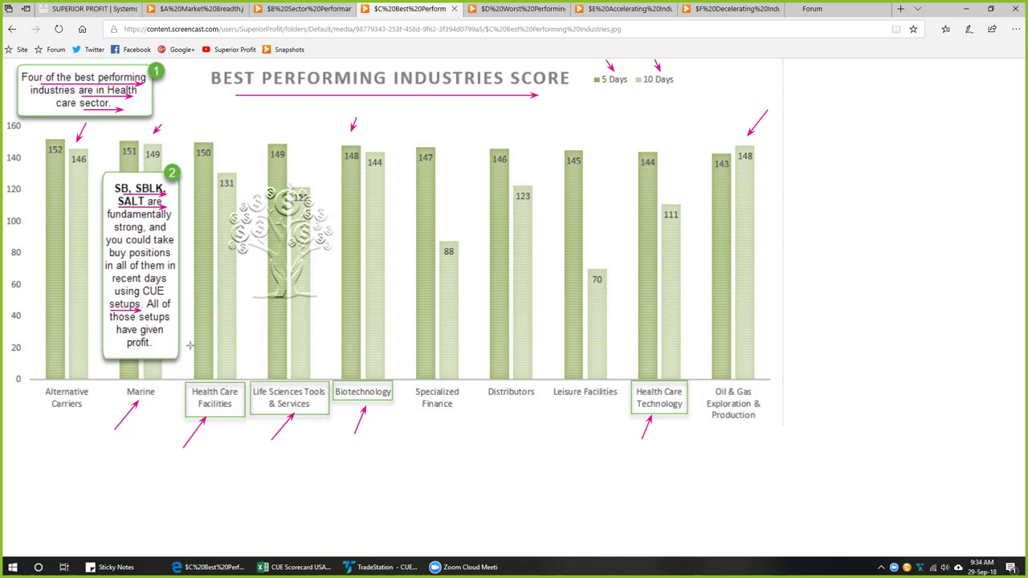
left_click_drag(126, 351, 161, 352)
key("Escape")
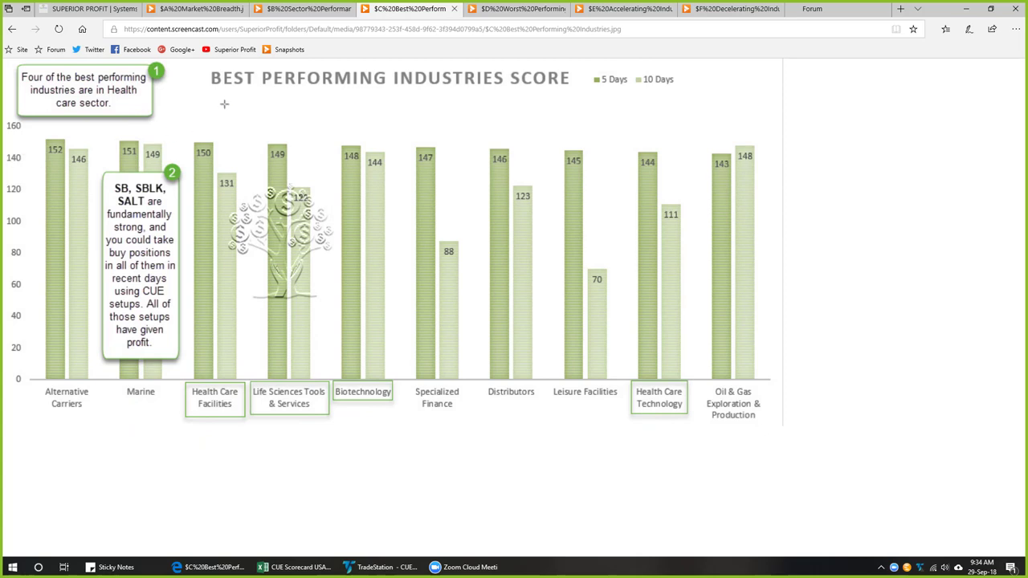
Underline the Best Performing Industries title again and point arrows at the Marine label and bar.
left_click_drag(226, 99, 445, 100)
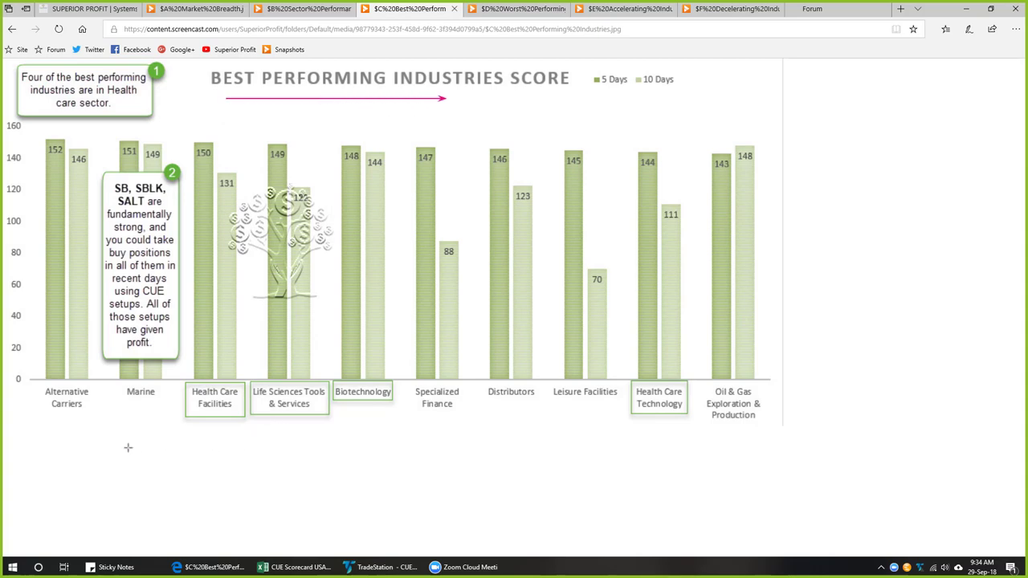
left_click_drag(110, 444, 135, 402)
left_click_drag(111, 153, 122, 180)
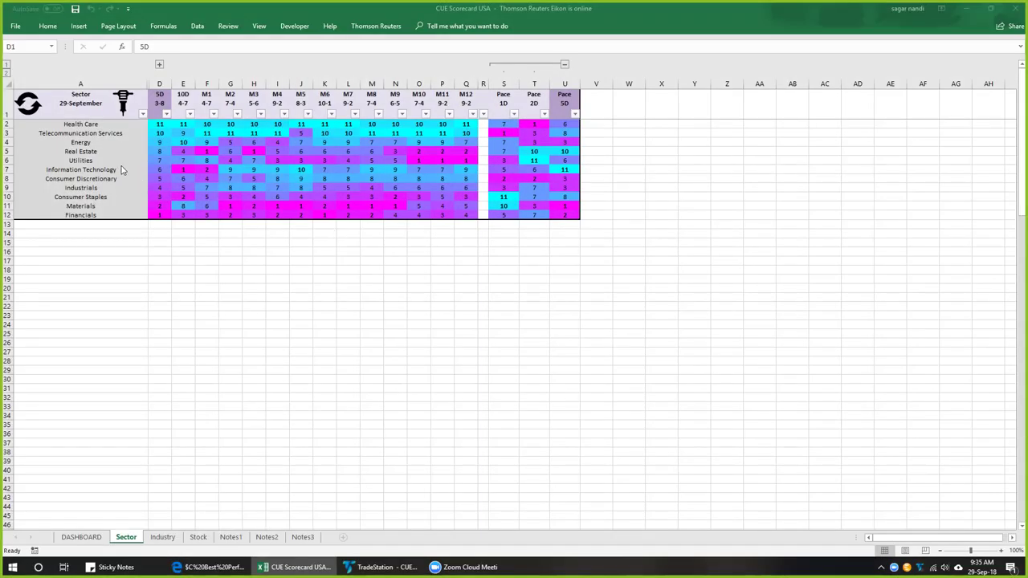
On the Sector sheet of the CUE Scorecard USA workbook, highlight the sector names and the M1 to M12, 10D, 5D and Pace headers.
left_click(84, 124)
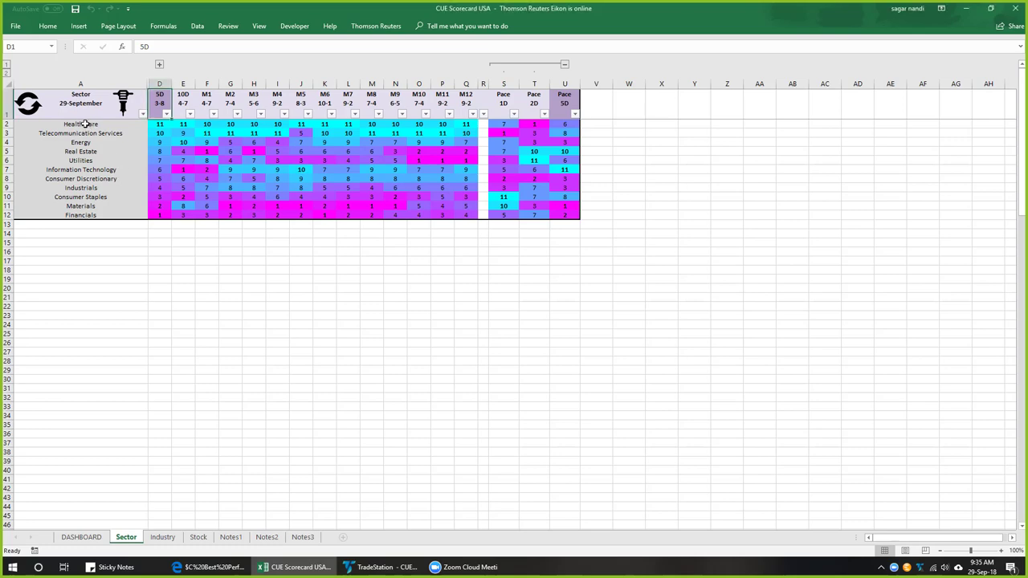
left_click_drag(77, 125, 80, 215)
left_click_drag(207, 97, 466, 104)
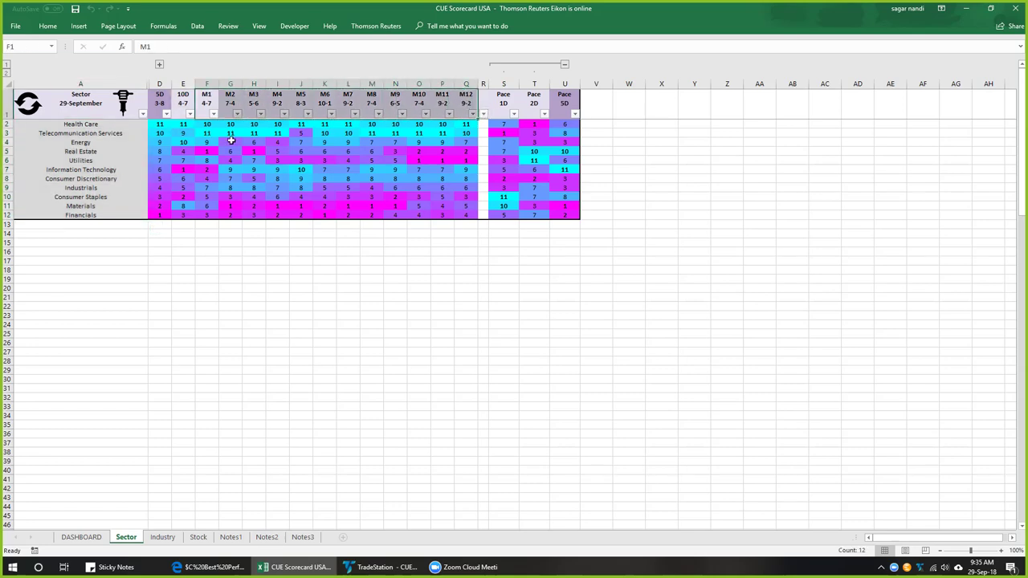
left_click(183, 100)
left_click_drag(183, 99, 159, 101)
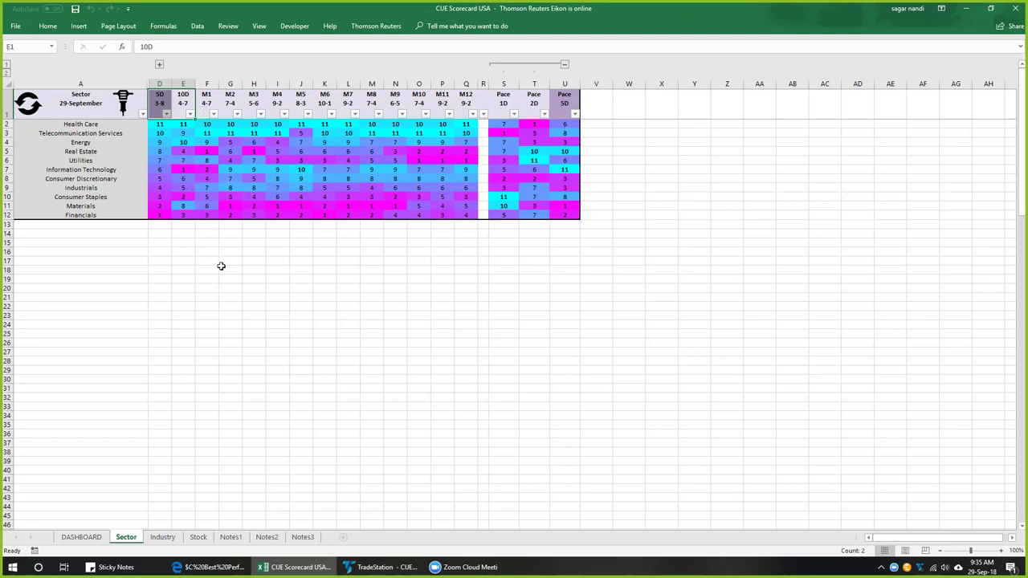
left_click(502, 97)
left_click_drag(503, 98, 565, 103)
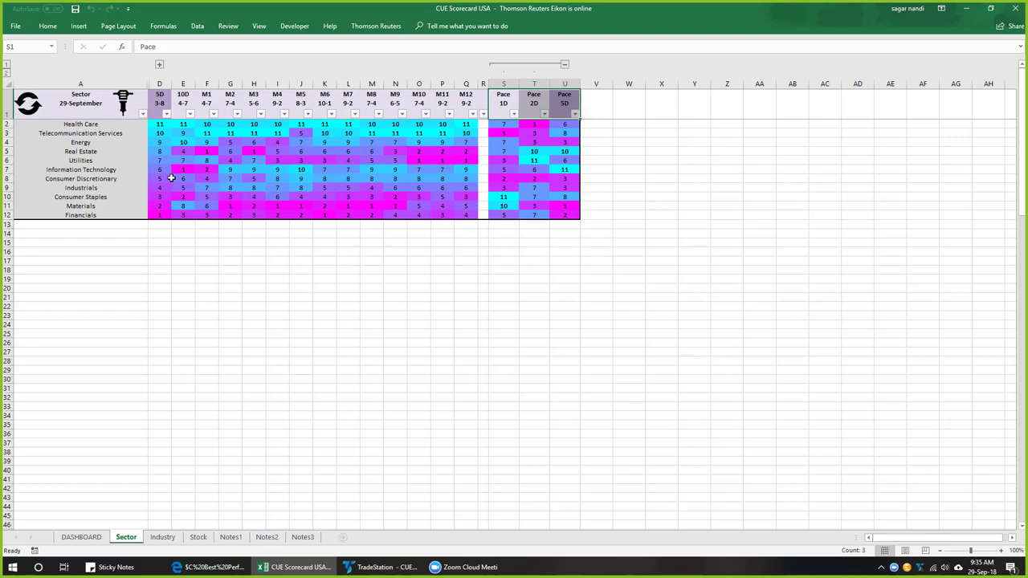
Highlight the Health Care, Telecommunication Services and Information Technology rows one by one to review their rankings.
left_click(6, 124)
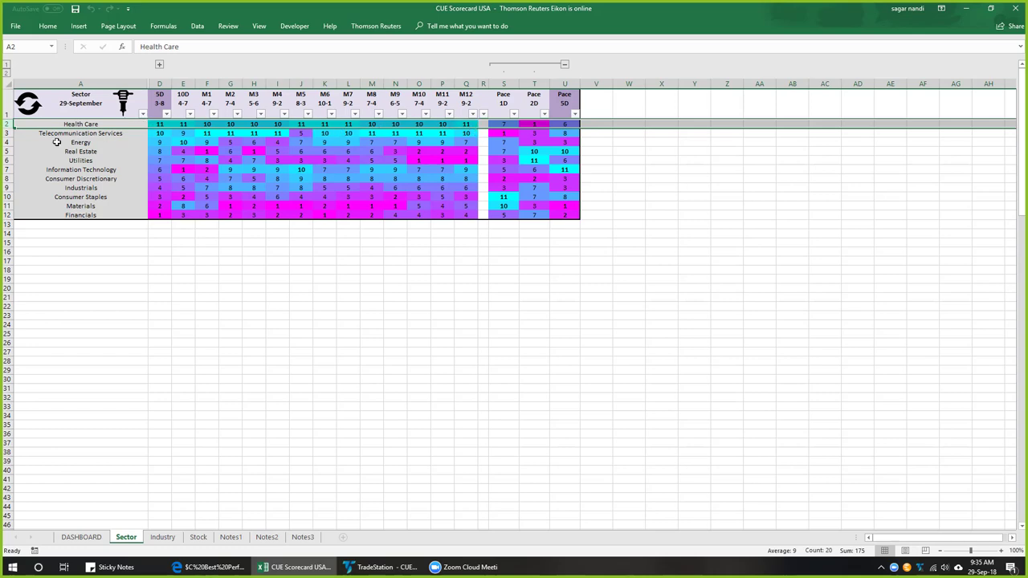
left_click(7, 133)
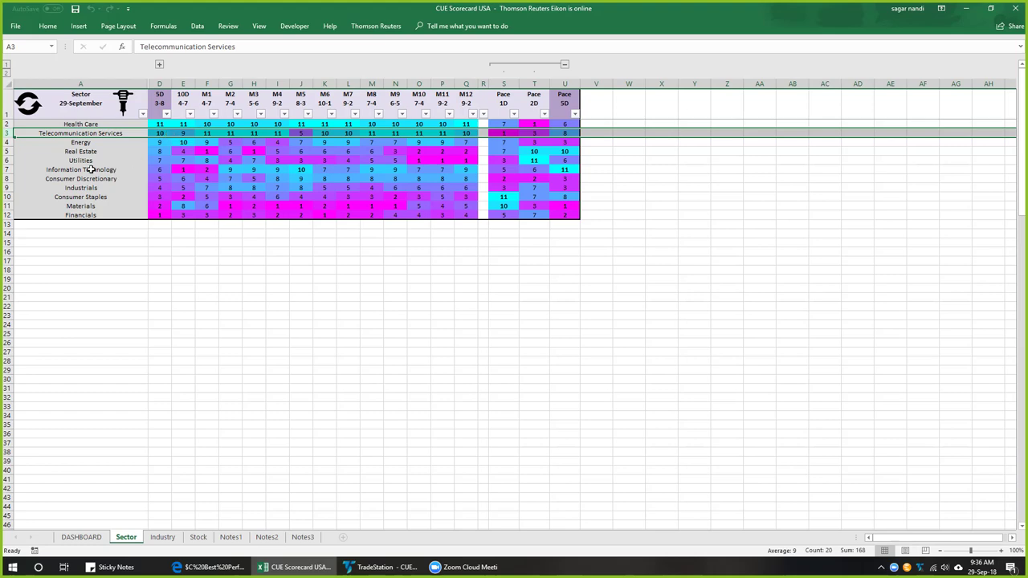
left_click(8, 170)
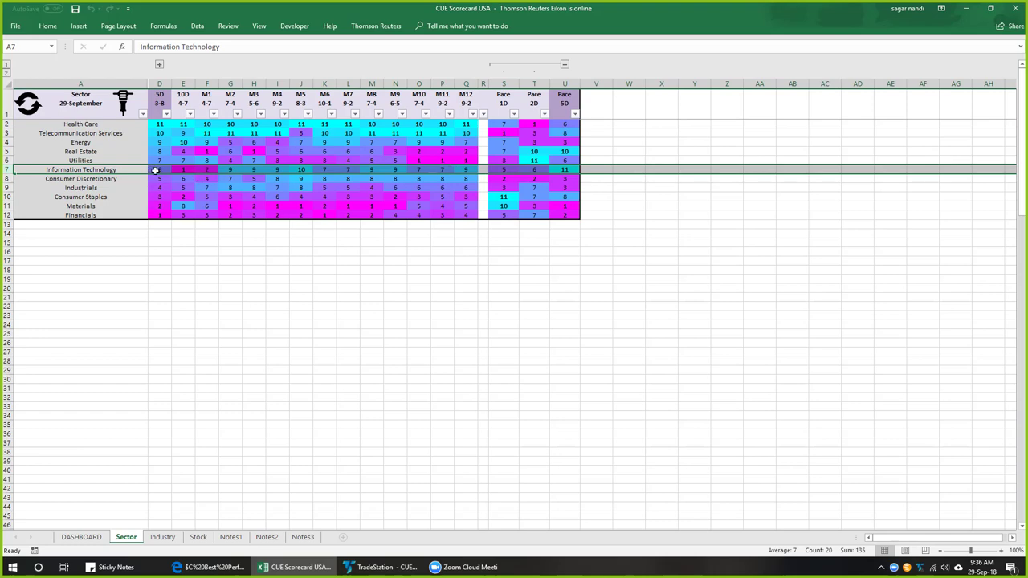
Compare the Materials and Financials rows with the Health Care and Telecommunication Services rows by highlighting each pair.
left_click_drag(8, 205, 10, 214)
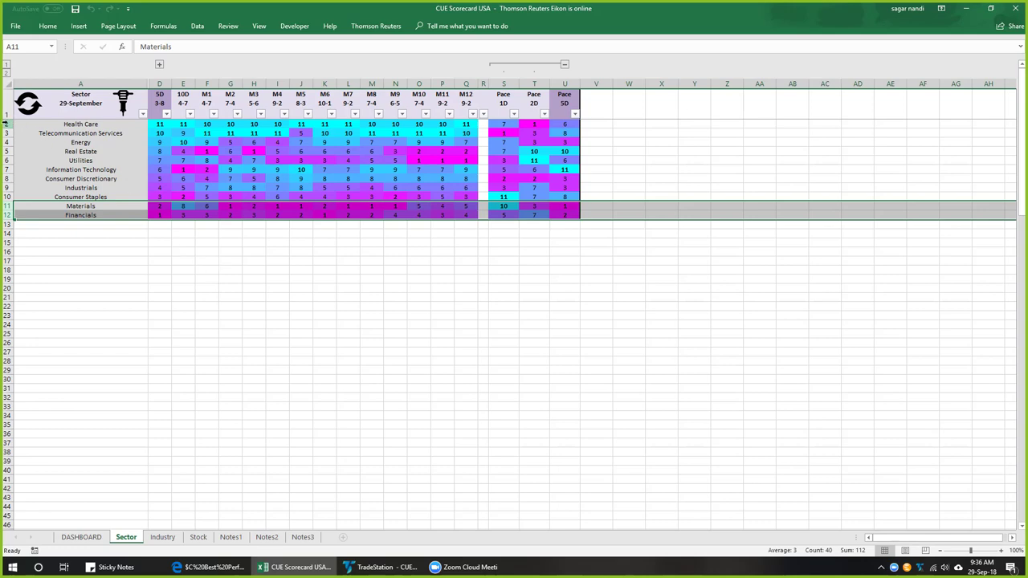
left_click_drag(7, 124, 10, 131)
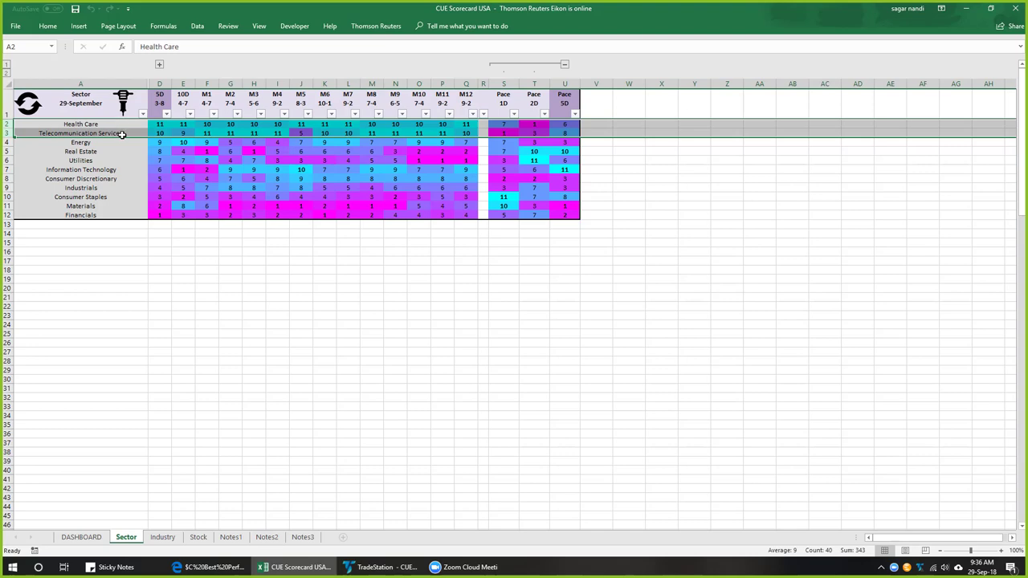
left_click(7, 206)
left_click_drag(7, 207, 8, 216)
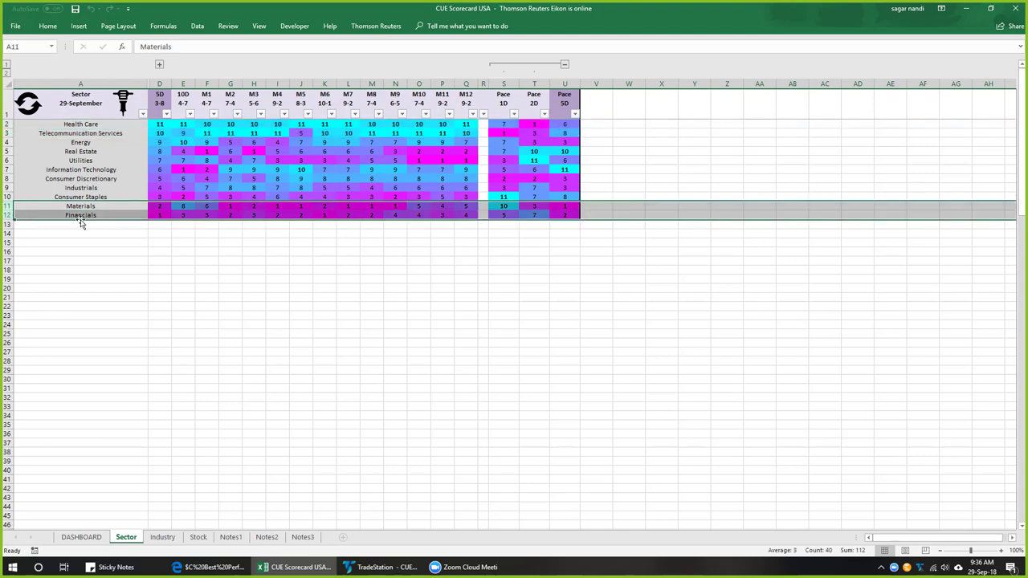
left_click(124, 236)
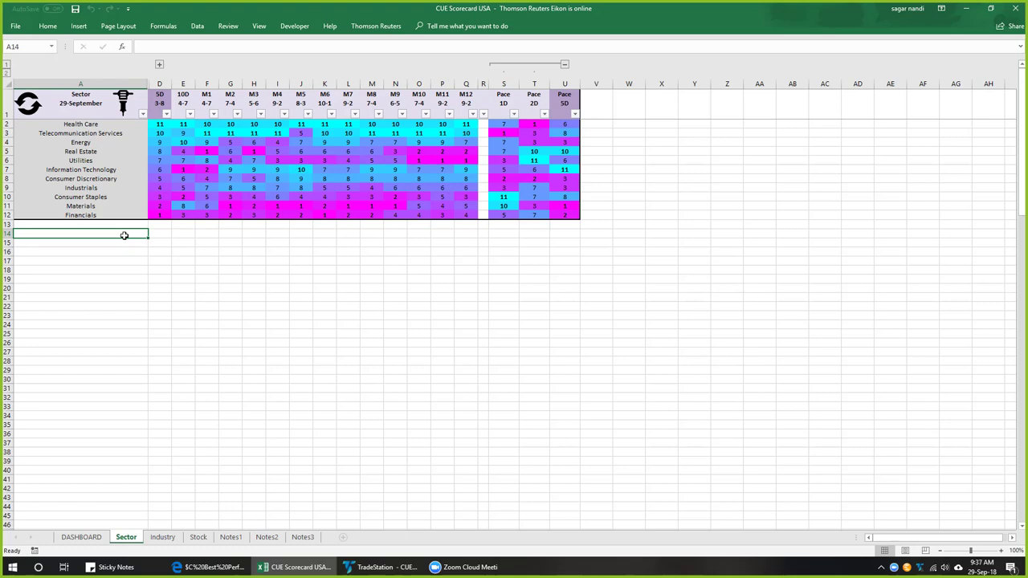
left_click(95, 206)
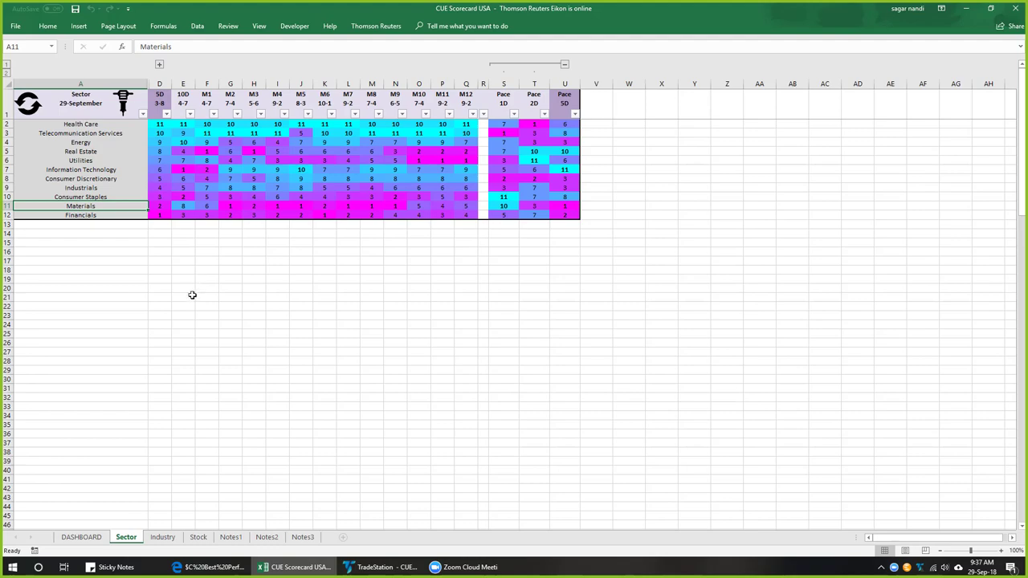
Open the Industry sheet and highlight the 5D scores from Alternative Carriers through Paper Products and the 5D header.
left_click(163, 538)
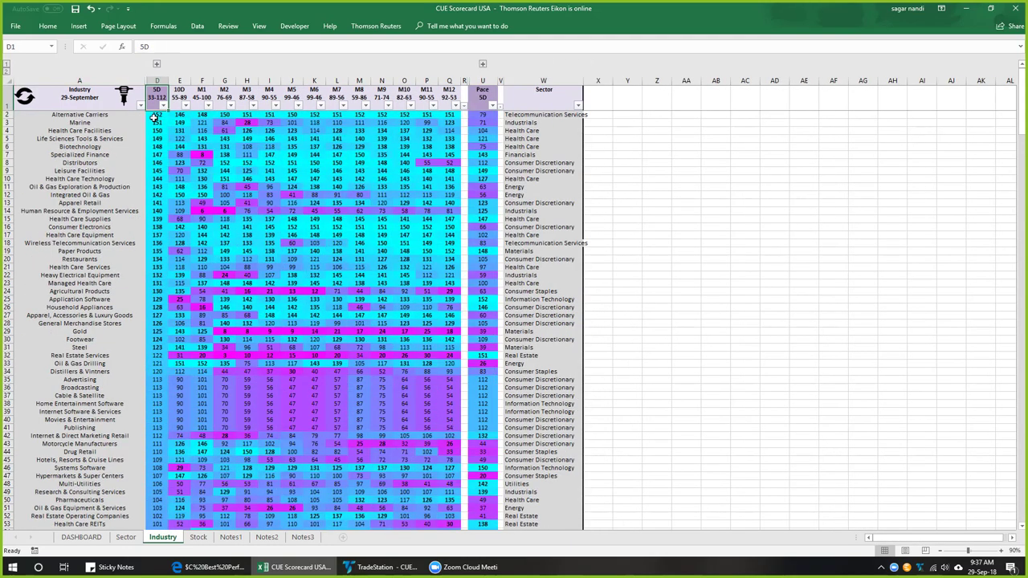
left_click_drag(157, 115, 154, 249)
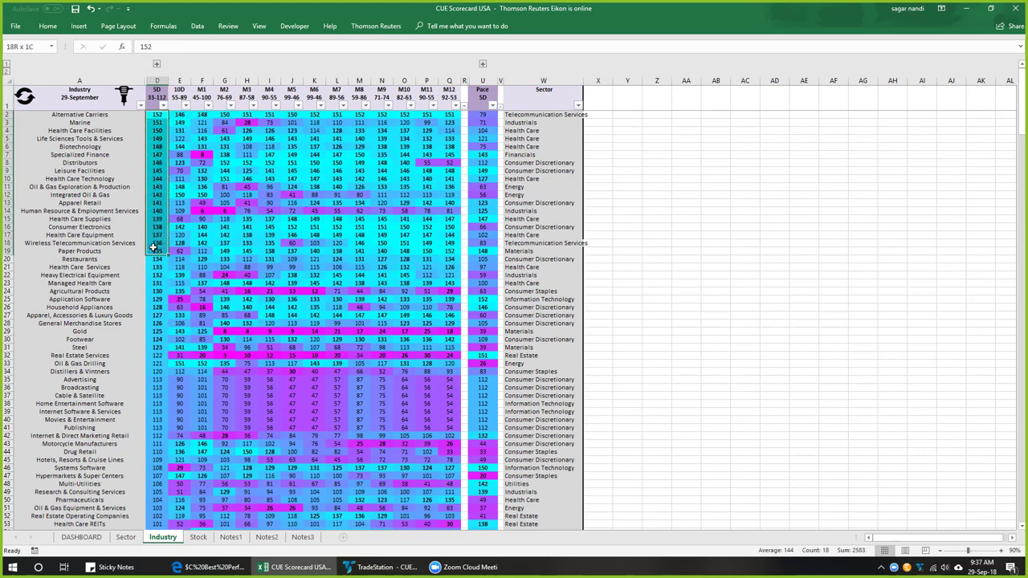
left_click(158, 94)
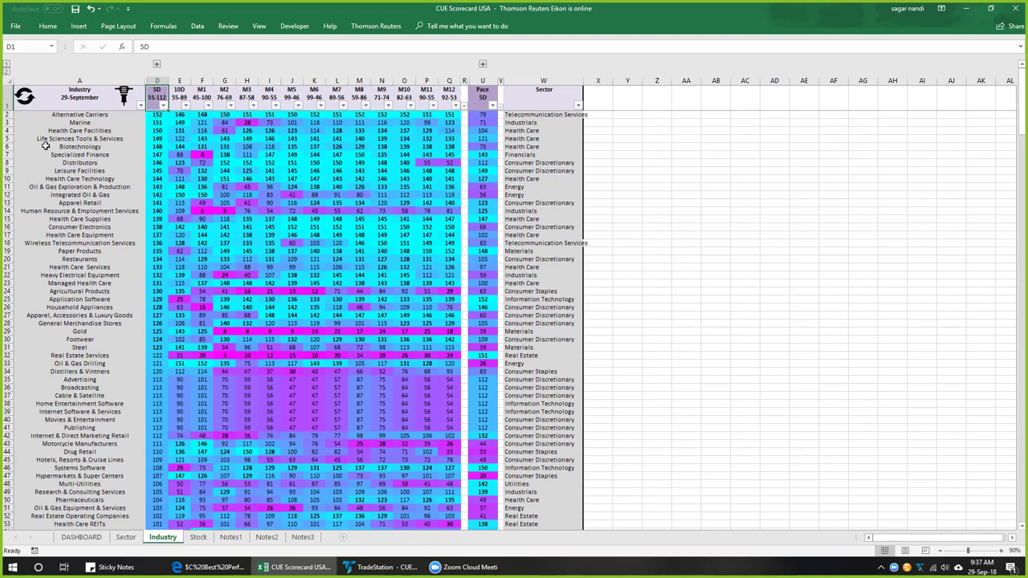
Drill down from the Marine industry to its stocks in the Stock sheet and switch to the Scorpio Bulkers charts in TradeStation.
left_click(6, 123)
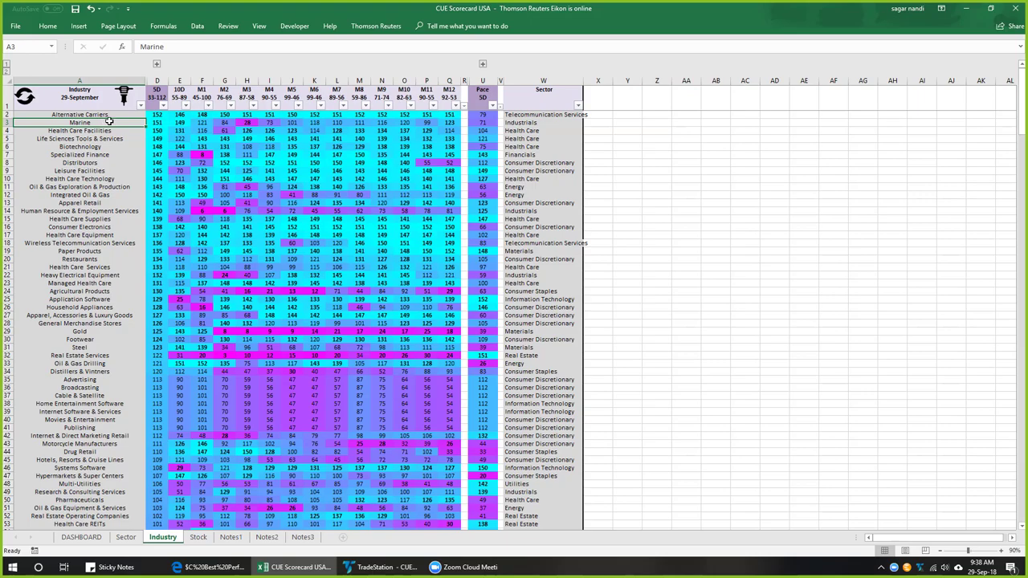
left_click(123, 94)
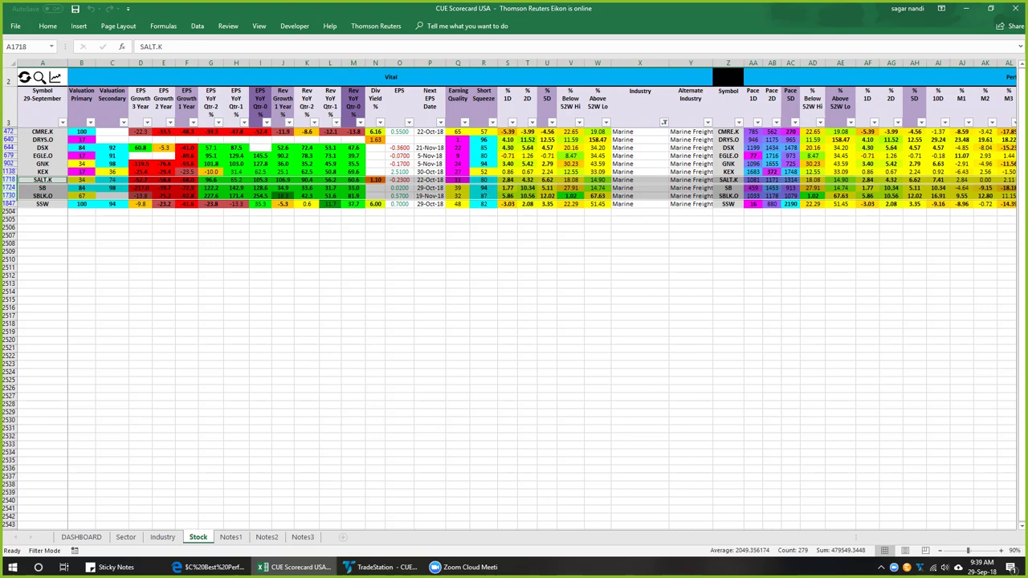
key("alt+Tab")
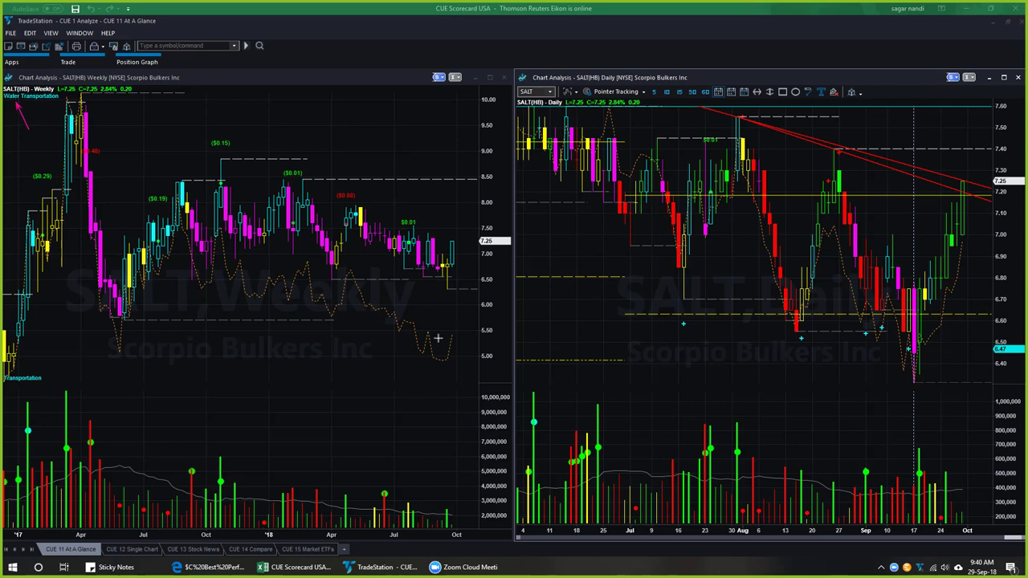
On the weekly SALT chart, draw arrows to the September low and latest bars and a horizontal arrow along the 6.50 support.
left_click_drag(384, 370, 446, 295)
left_click_drag(413, 280, 472, 280)
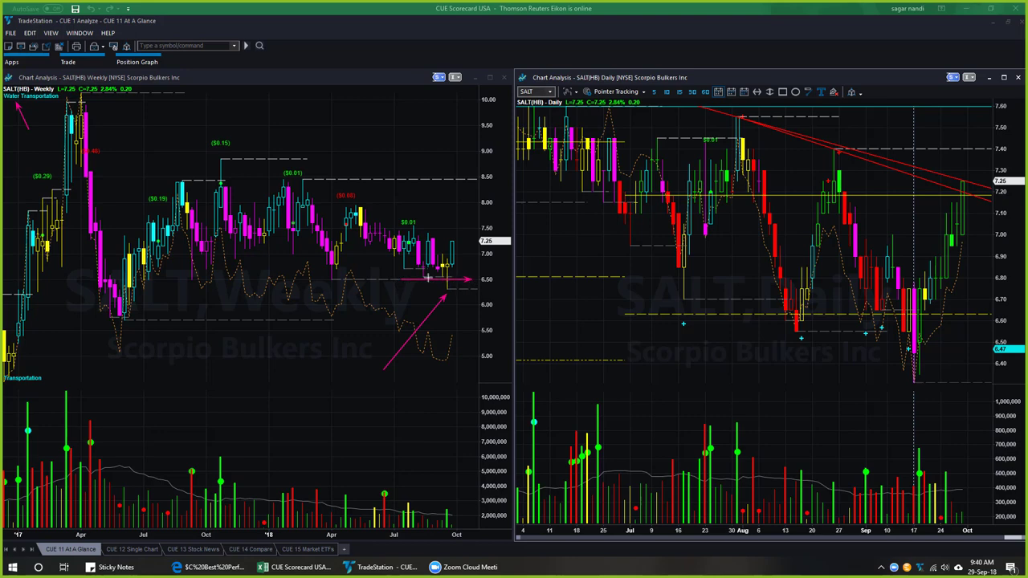
left_click_drag(468, 326, 455, 274)
left_click_drag(473, 218, 458, 236)
On the daily SALT chart, mark the mid-September low with arrows and the supports at about 6.62 and 6.55 with horizontal arrows.
left_click_drag(988, 435, 924, 358)
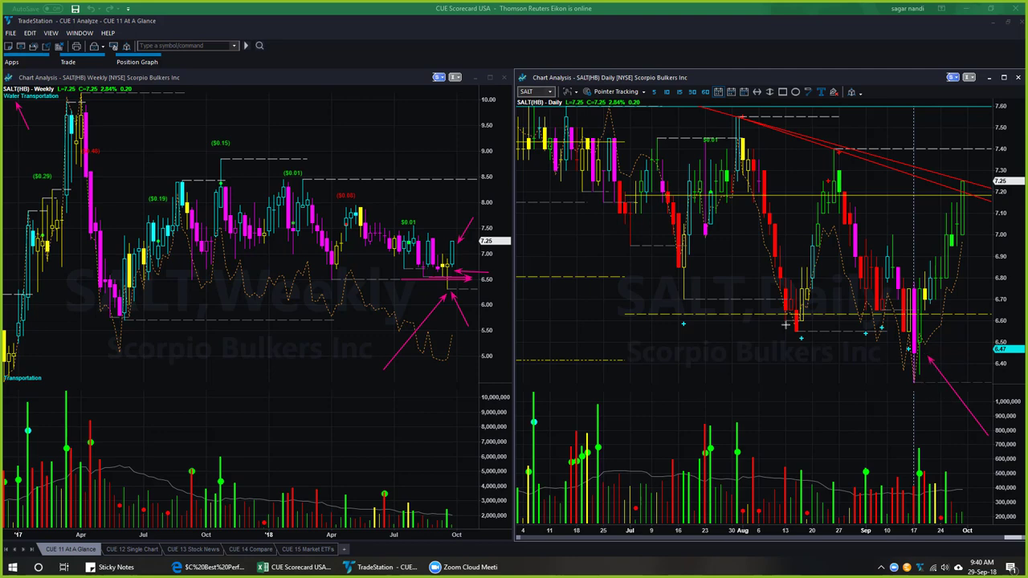
left_click_drag(754, 316, 964, 315)
left_click_drag(816, 332, 870, 332)
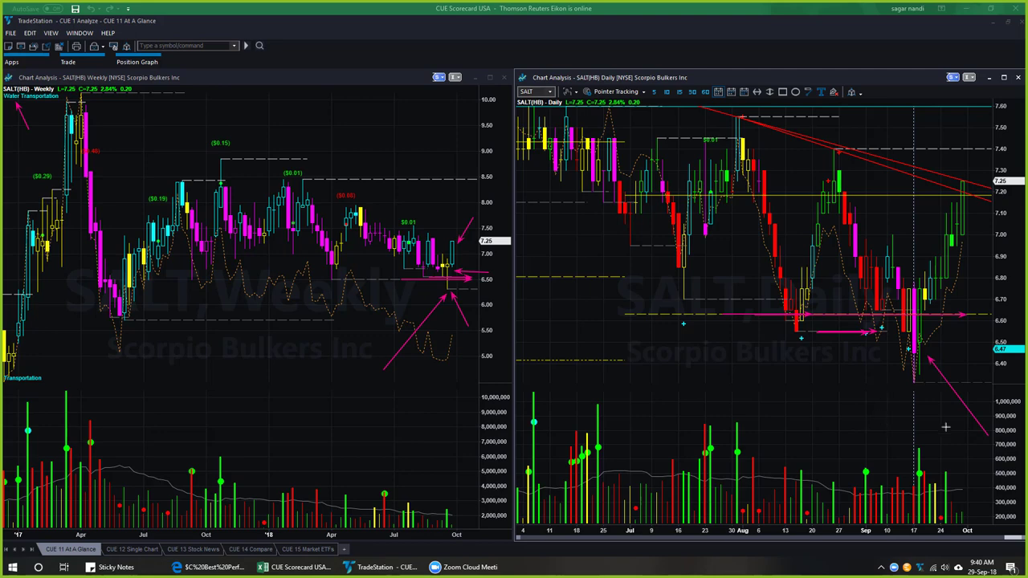
mouse_move(958, 437)
left_mouse_down()
mouse_move(924, 384)
mouse_move(923, 439)
left_mouse_up()
left_click_drag(873, 405, 908, 351)
left_click_drag(974, 373, 924, 346)
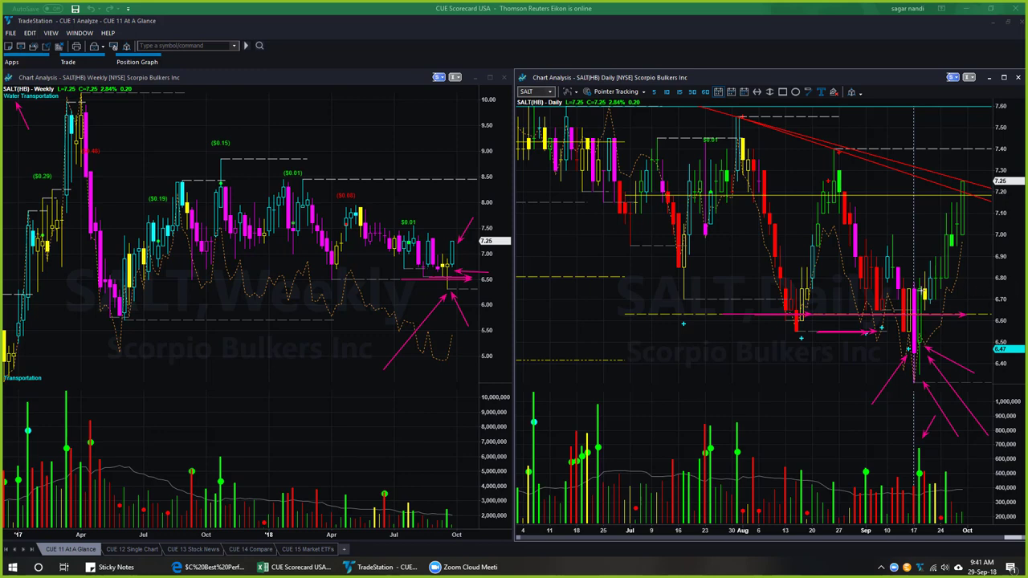
Mark the high and low levels of the mid-September daily SALT bar, the falling red trendlines, and the latest bars with arrows.
left_click_drag(924, 287, 995, 287)
left_click_drag(916, 390, 1007, 390)
left_click_drag(930, 178, 998, 190)
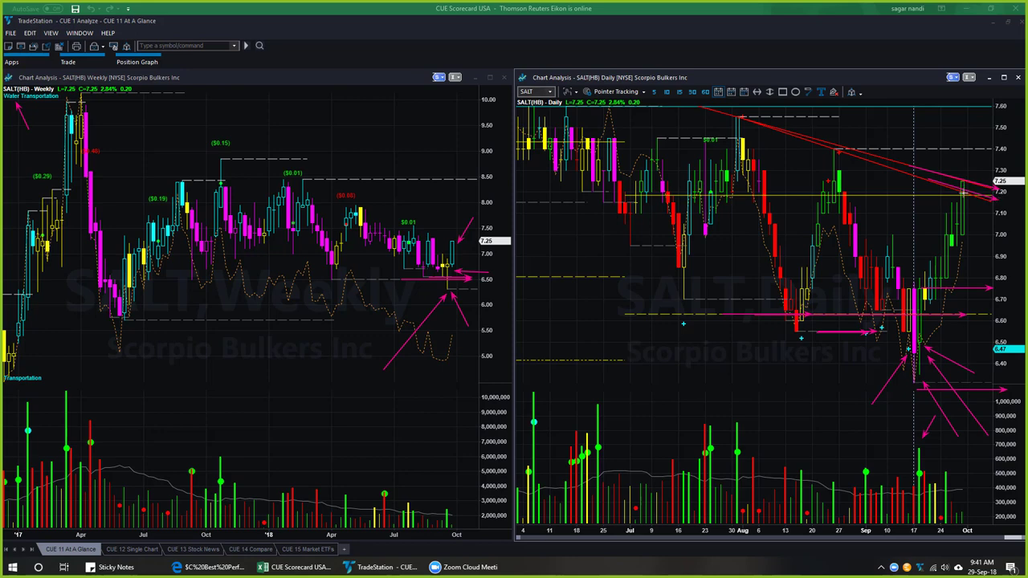
left_click_drag(975, 382, 981, 198)
left_click_drag(461, 206, 455, 237)
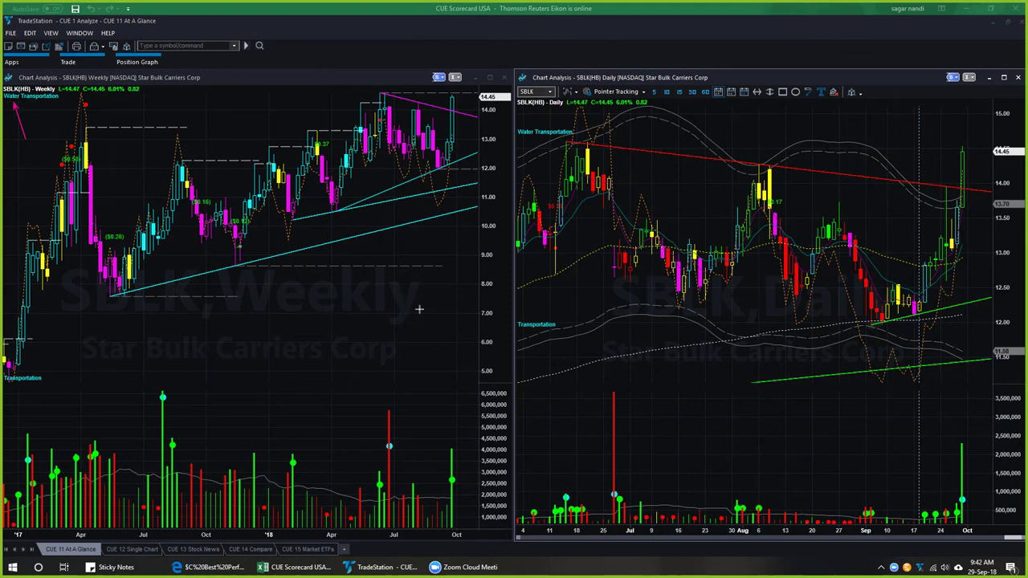
On the Star Bulk Carriers charts, draw arrows along the weekly rebound and magenta trendline and the daily September swings off the low.
mouse_move(399, 289)
left_mouse_down()
mouse_move(451, 169)
mouse_move(467, 96)
mouse_move(484, 120)
left_mouse_up()
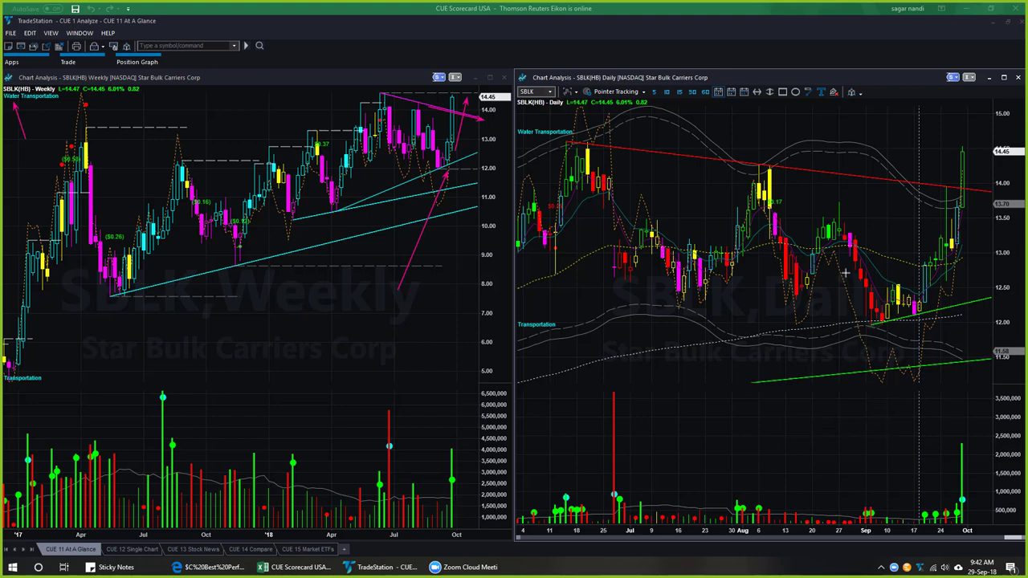
mouse_move(846, 257)
left_mouse_down()
mouse_move(866, 319)
mouse_move(897, 270)
left_mouse_up()
mouse_move(895, 311)
left_mouse_down()
mouse_move(924, 310)
mouse_move(906, 319)
mouse_move(947, 313)
mouse_move(937, 303)
mouse_move(954, 280)
left_mouse_up()
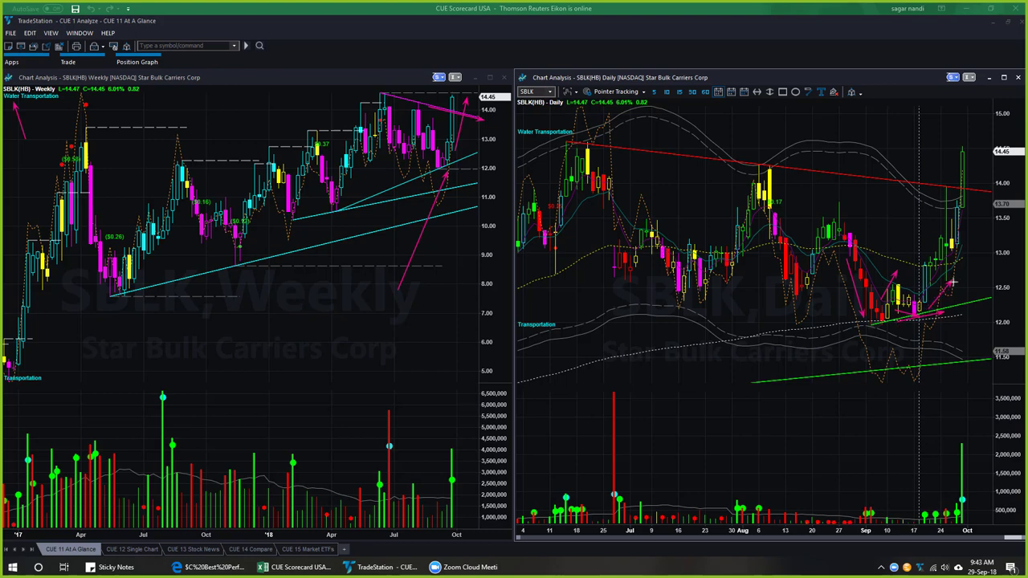
left_click_drag(960, 341, 924, 301)
Mark the daily SBLK price levels, the falling red trendline and the weekly high with arrows, and clear the annotations.
left_click_drag(926, 265, 1008, 262)
left_click_drag(915, 324, 987, 324)
left_click_drag(940, 206, 985, 208)
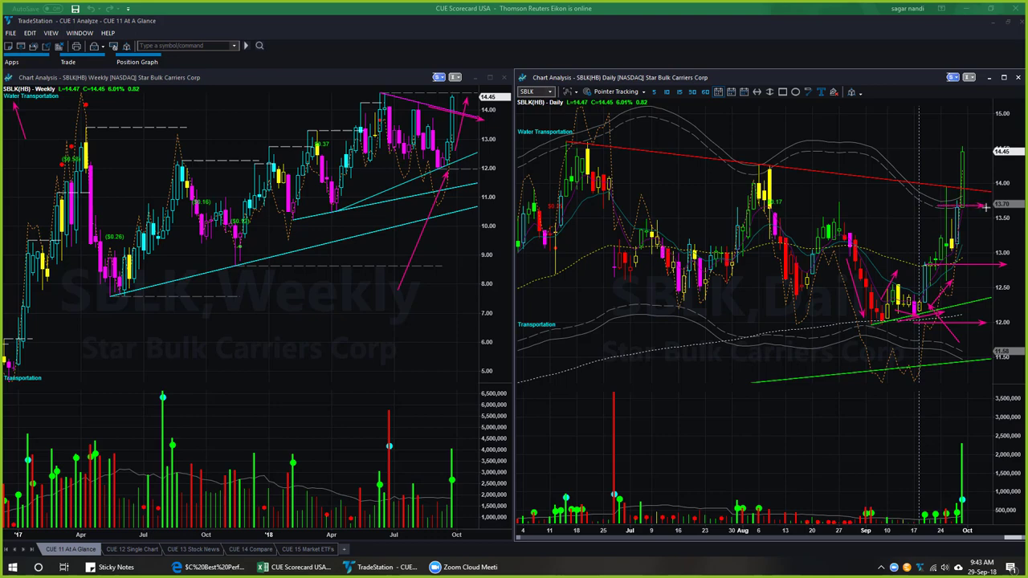
left_click_drag(929, 155, 946, 187)
left_click_drag(416, 82, 444, 96)
key("Escape")
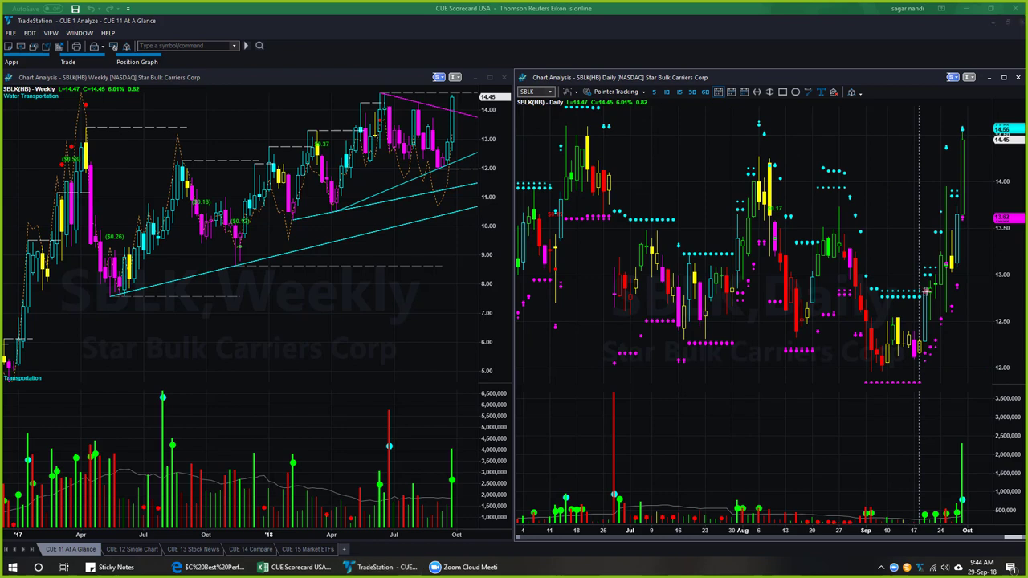
Point out the dotted cyan and magenta levels near the latest bars on the daily SBLK chart.
left_click(987, 290)
left_click(964, 217)
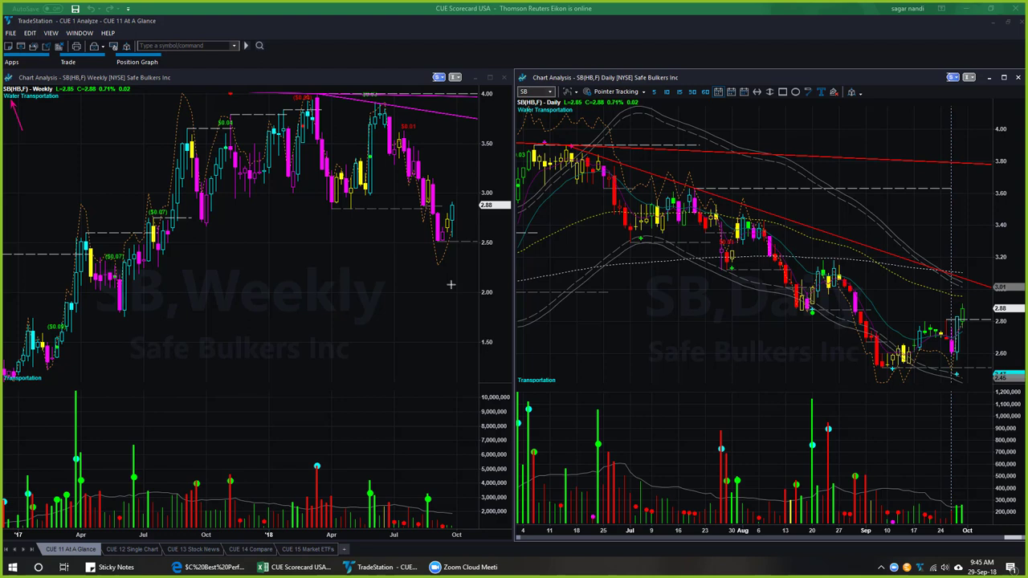
On the Safe Bulkers charts, mark the weekly upturn, the daily September swings and the levels around the latest bars, and clear the annotations.
left_click_drag(446, 293, 451, 241)
mouse_move(888, 358)
left_mouse_down()
mouse_move(917, 319)
mouse_move(948, 362)
left_mouse_up()
left_click_drag(991, 406, 962, 361)
left_click_drag(958, 319, 1012, 321)
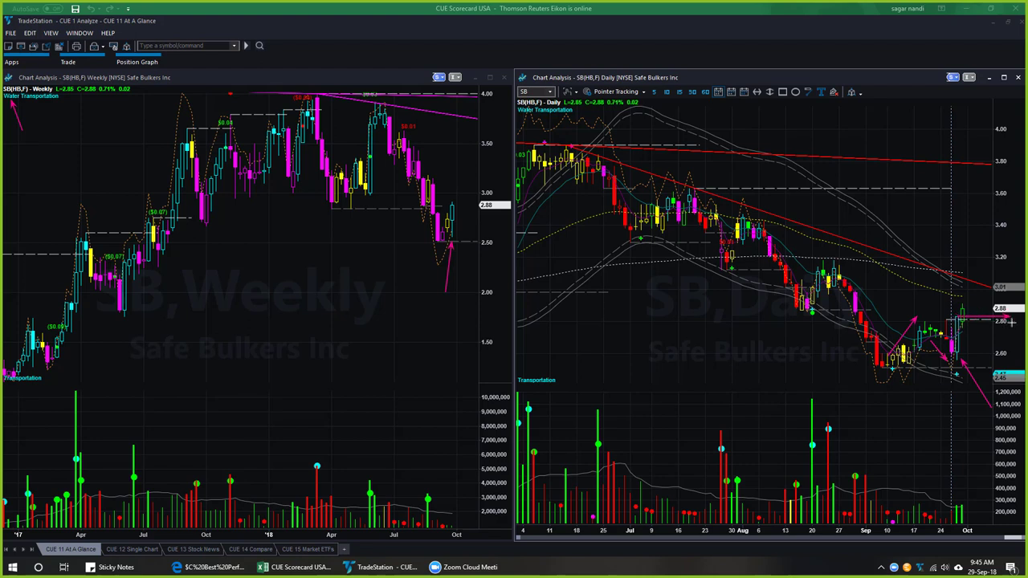
left_click(951, 369)
left_click_drag(942, 308, 957, 309)
left_click_drag(955, 279, 987, 280)
key("Escape")
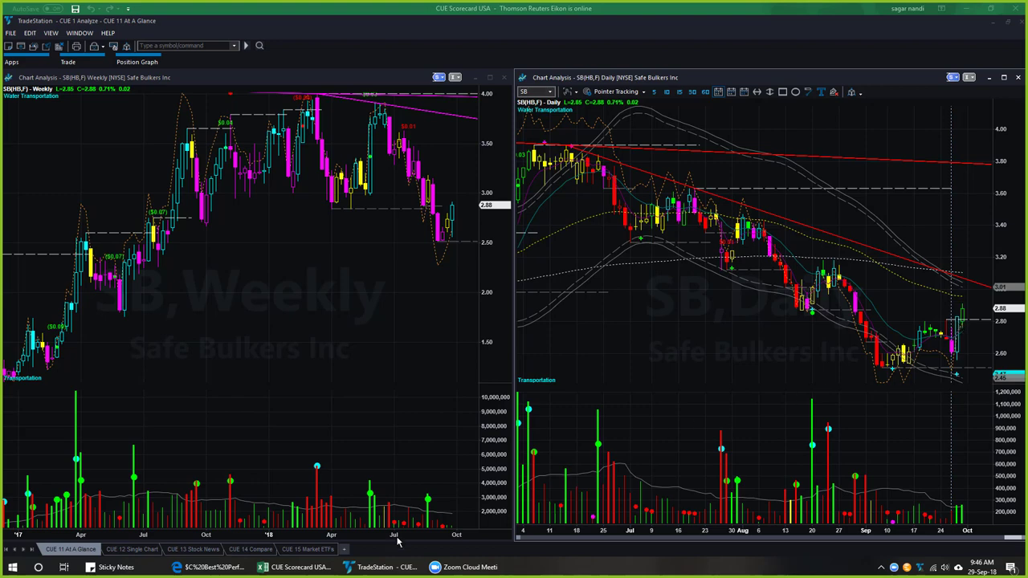
Switch to the CUE Scorecard workbook's DASHBOARD sheet and highlight the Best Performing Optimally Valued Stocks table and its Surface Oncology Inc entry.
left_click(295, 568)
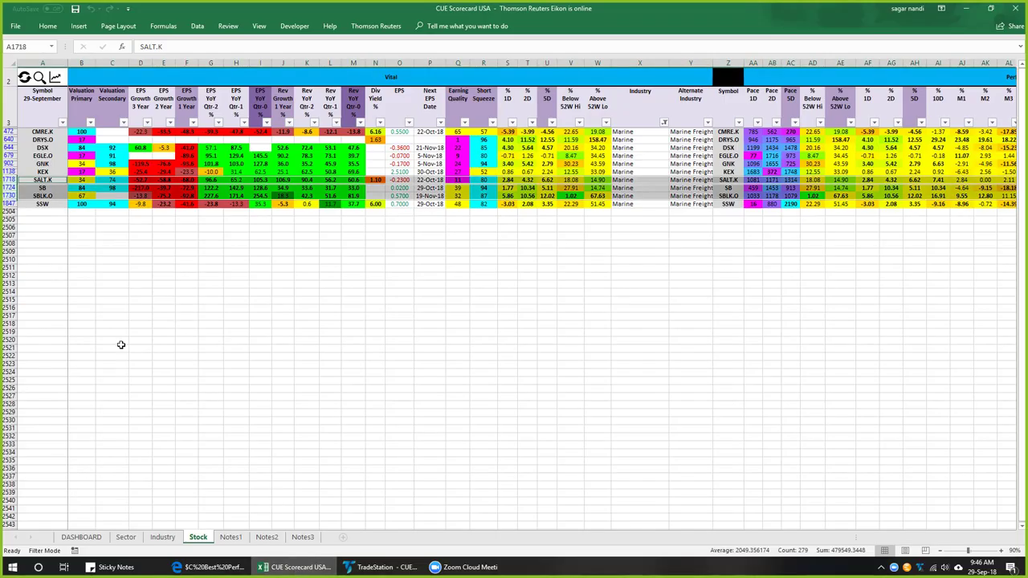
left_click(162, 537)
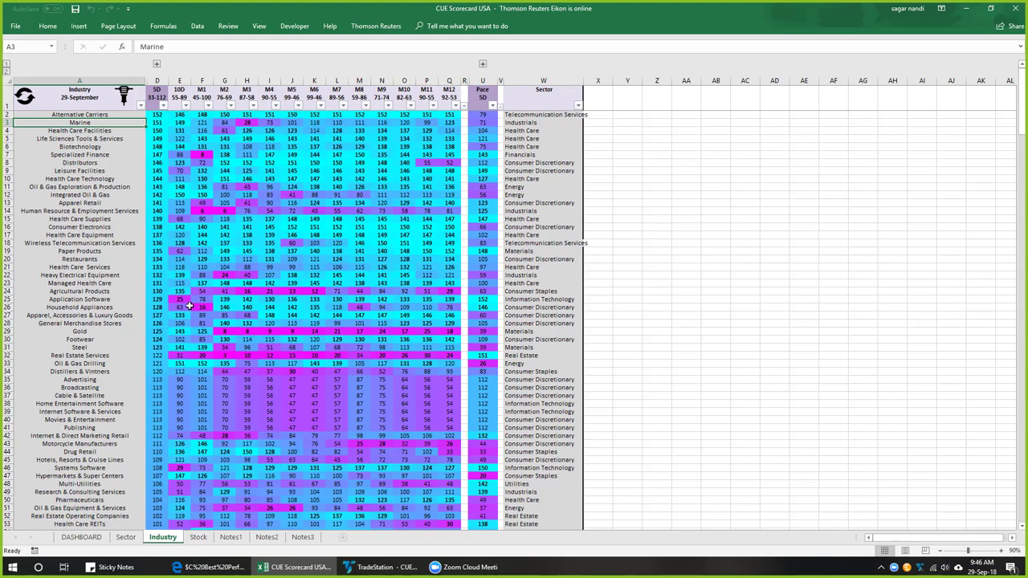
left_click(85, 538)
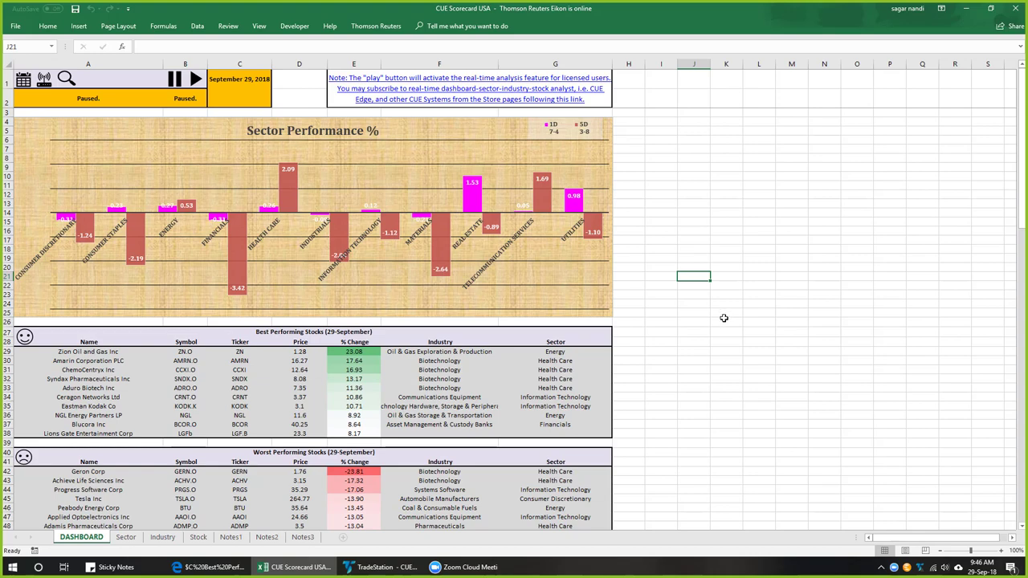
scroll(707, 305, "down", 18)
left_click_drag(298, 317, 299, 416)
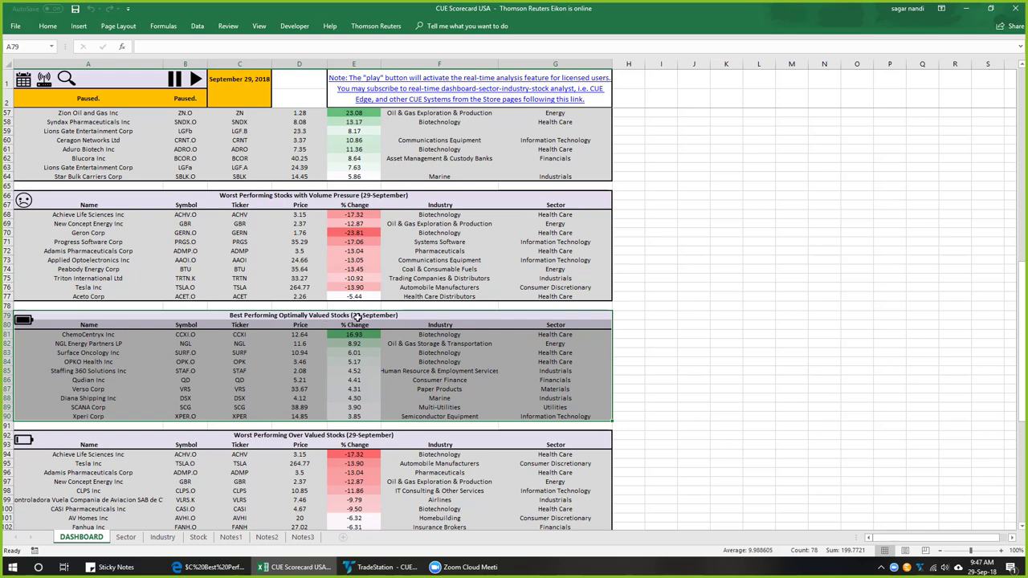
left_click(122, 356)
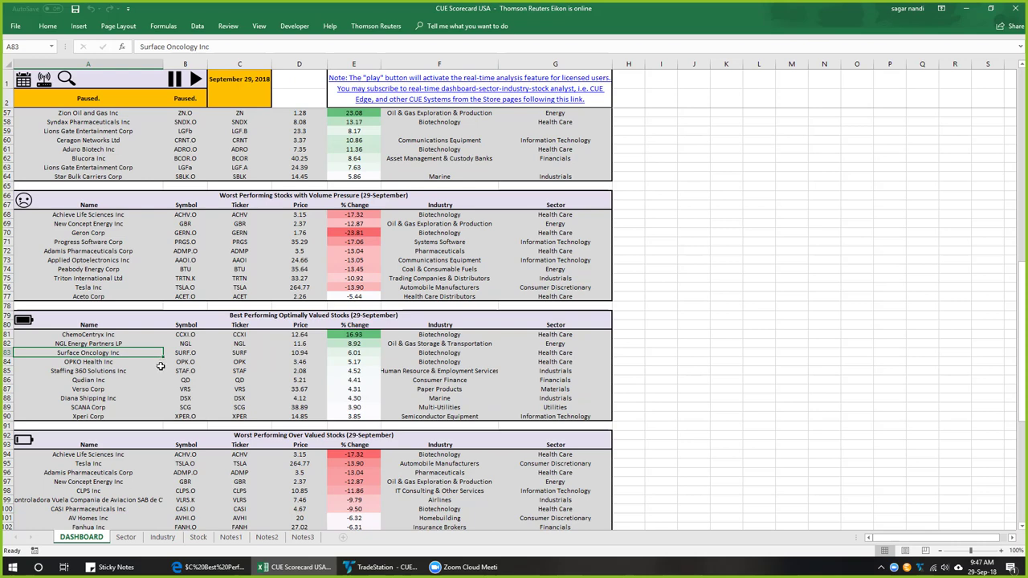
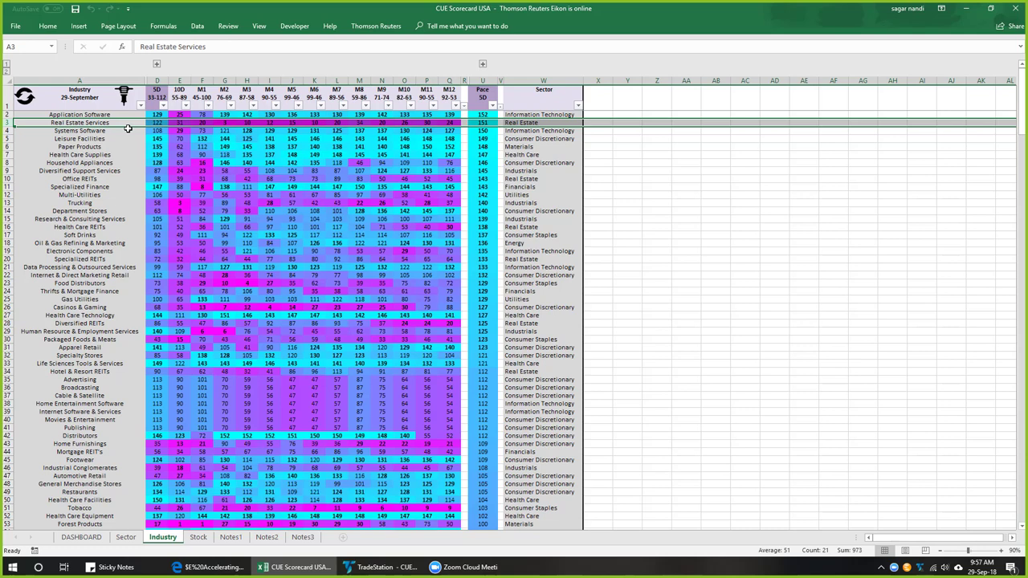
Drill down from the Real Estate Services industry to its stocks and mark the Real Estate Operations label on the weekly Realogy chart.
left_click(105, 123)
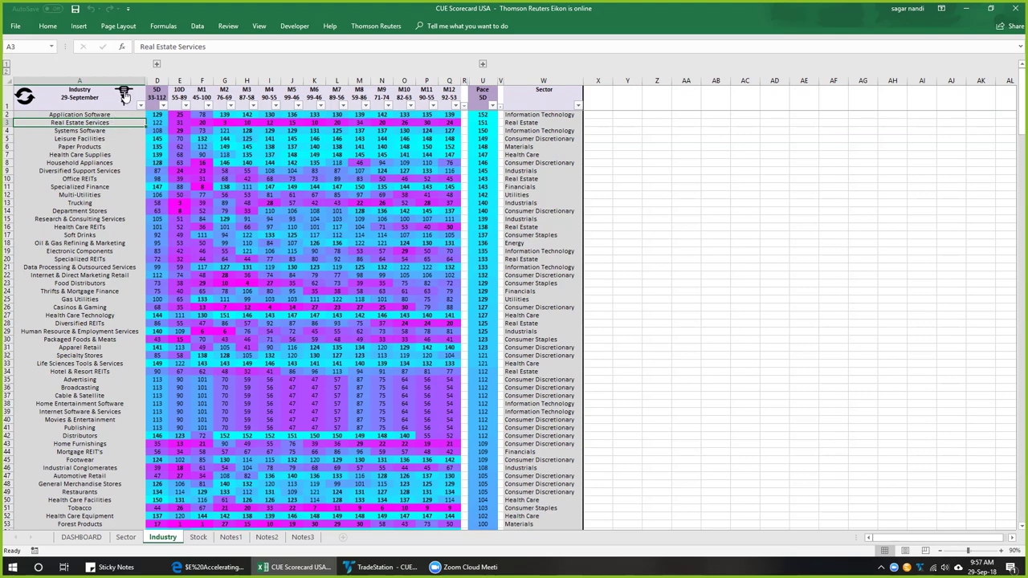
left_click(124, 94)
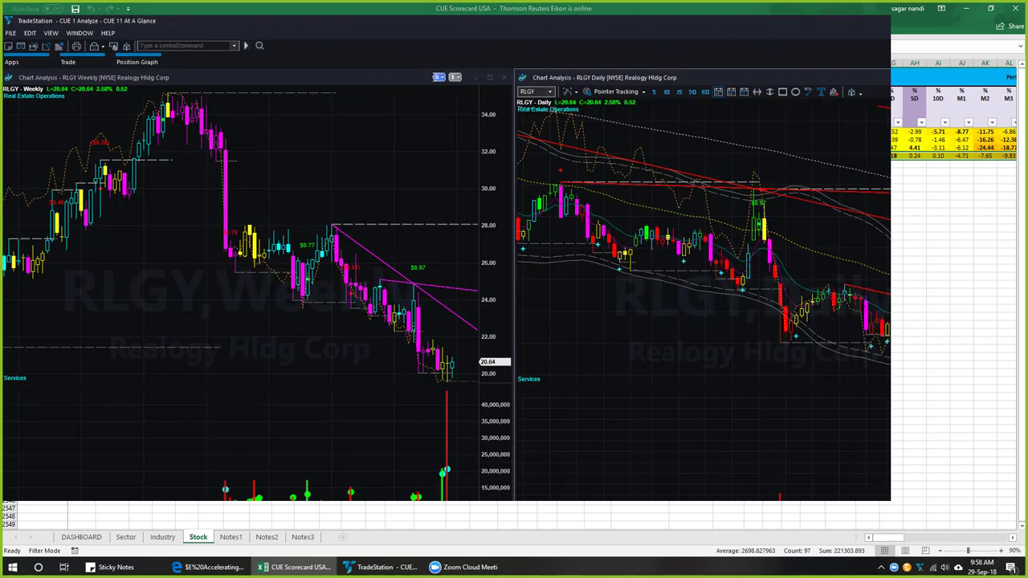
left_click_drag(36, 128, 16, 97)
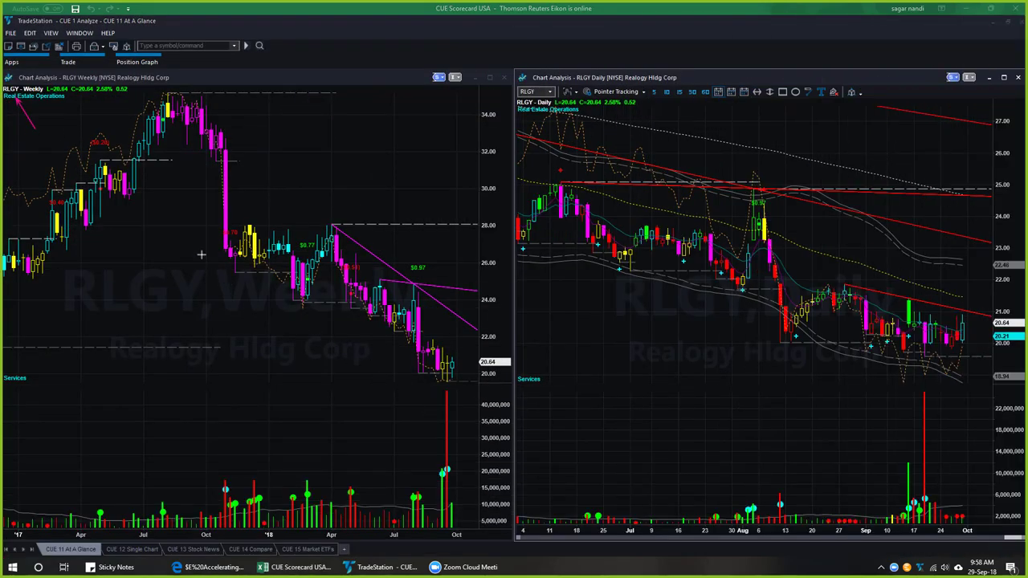
On the weekly RLGY chart, draw an arrow along the downtrend, arrows to the recent swing, and horizontal arrows at the 20.00 support.
left_click_drag(200, 255, 415, 373)
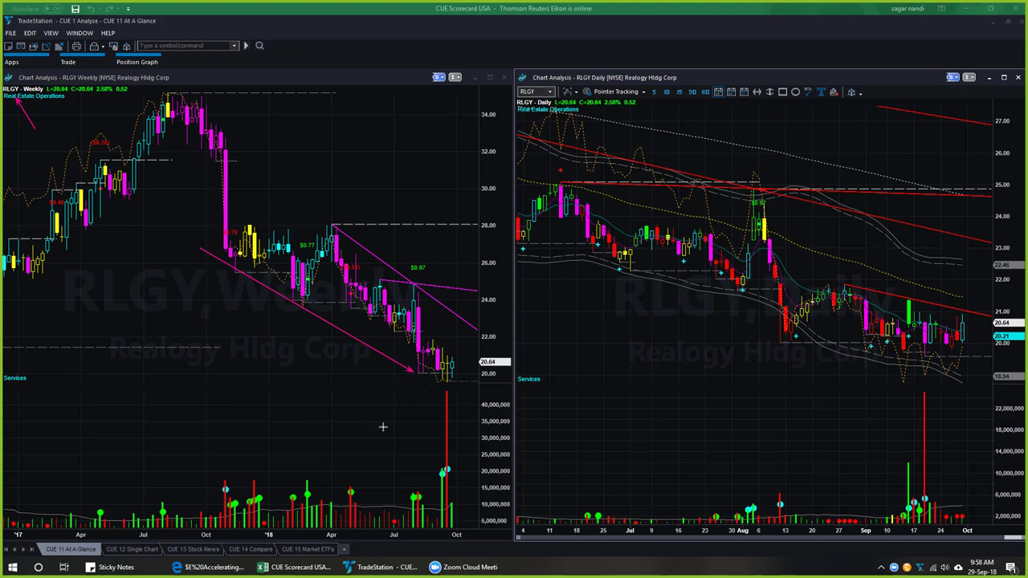
mouse_move(395, 416)
left_mouse_down()
mouse_move(423, 381)
mouse_move(430, 339)
left_mouse_up()
left_click_drag(424, 375, 480, 374)
left_click_drag(406, 374, 510, 379)
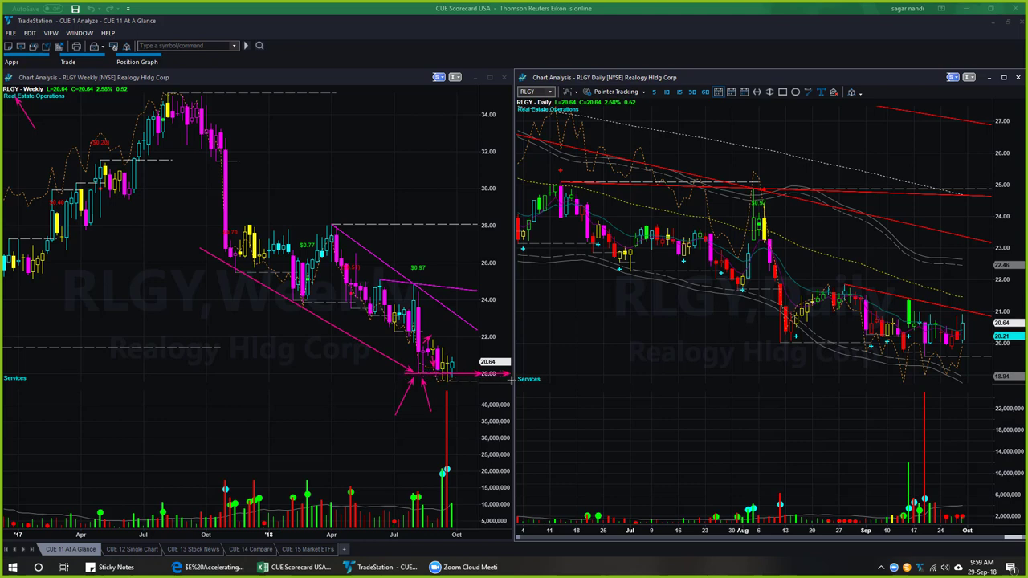
Draw arrows to the latest lows, the heavy volume bars and the most recent price bars on the weekly RLGY chart.
mouse_move(473, 419)
left_mouse_down()
mouse_move(445, 386)
mouse_move(462, 392)
mouse_move(454, 377)
left_mouse_up()
left_click_drag(411, 450, 449, 467)
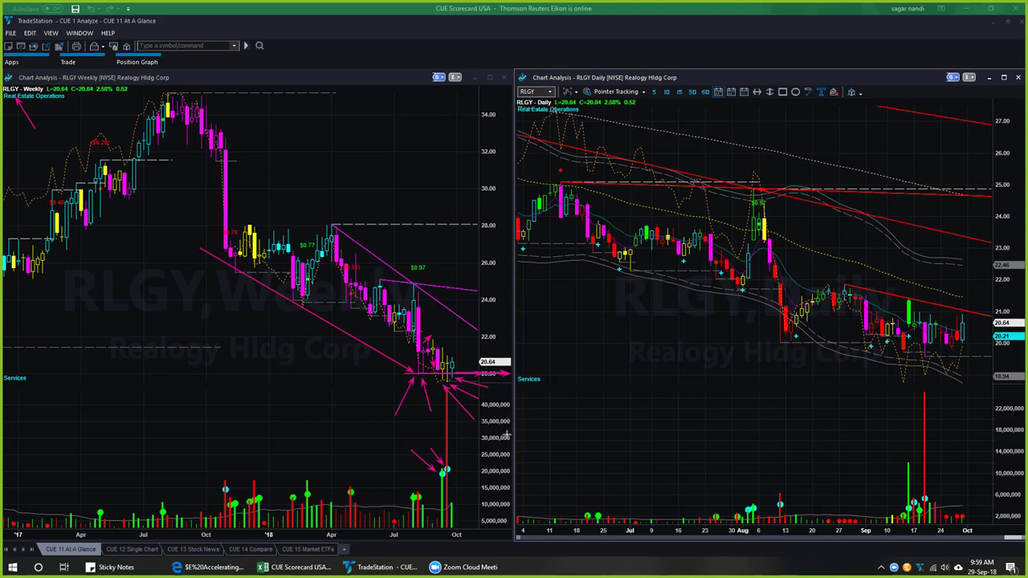
mouse_move(439, 316)
left_mouse_down()
mouse_move(440, 344)
mouse_move(456, 360)
left_mouse_up()
On the daily RLGY chart, mark the 20.00 support, the September lows, the falling red trendline and a possible upward break with arrows.
left_click_drag(794, 343, 989, 343)
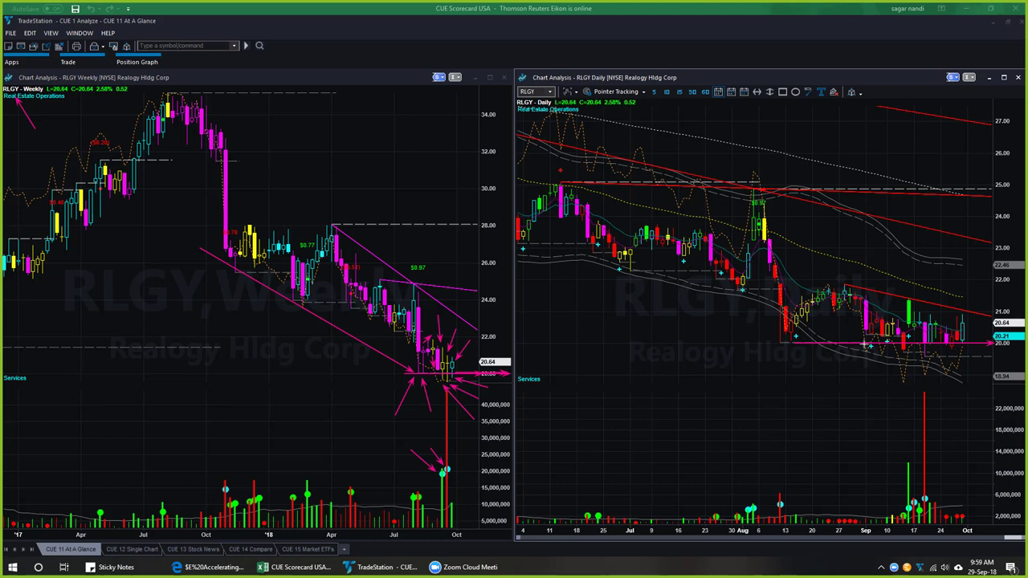
mouse_move(872, 387)
left_mouse_down()
mouse_move(903, 360)
mouse_move(920, 363)
left_mouse_up()
left_click_drag(1000, 396, 964, 347)
left_click_drag(872, 288, 1005, 318)
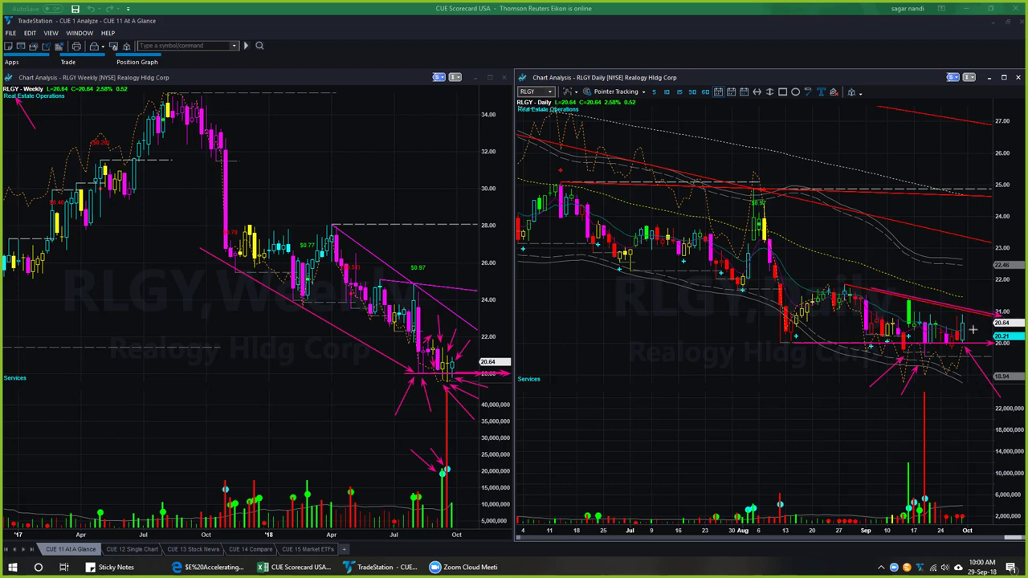
left_click_drag(972, 327, 983, 295)
left_click_drag(967, 317, 978, 296)
left_click_drag(952, 354, 1007, 350)
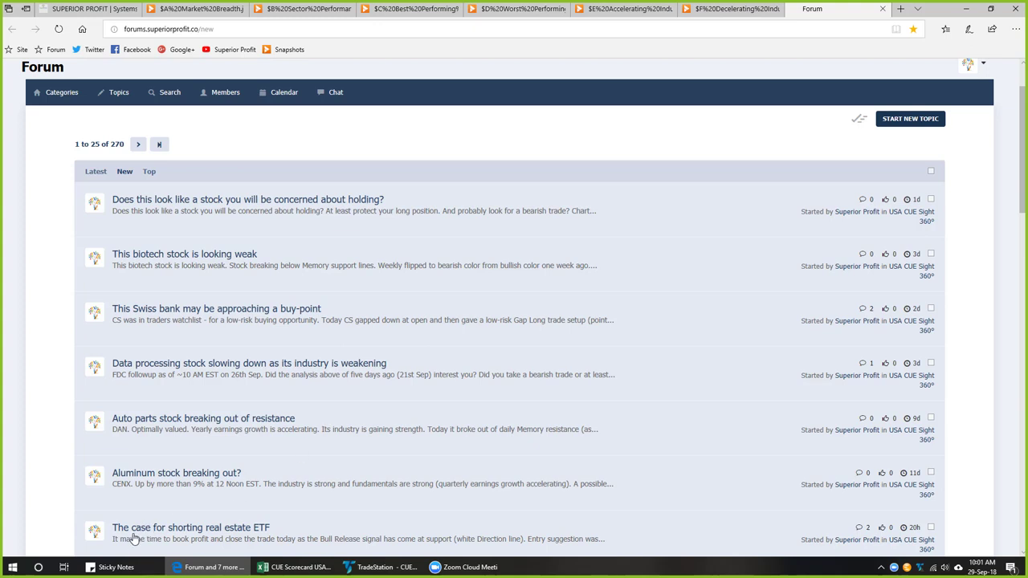
Open the forum topic "The case for shorting real estate ETF", highlight the 11:40 AM EST time and enlarge the IYR chart image.
left_click(214, 536)
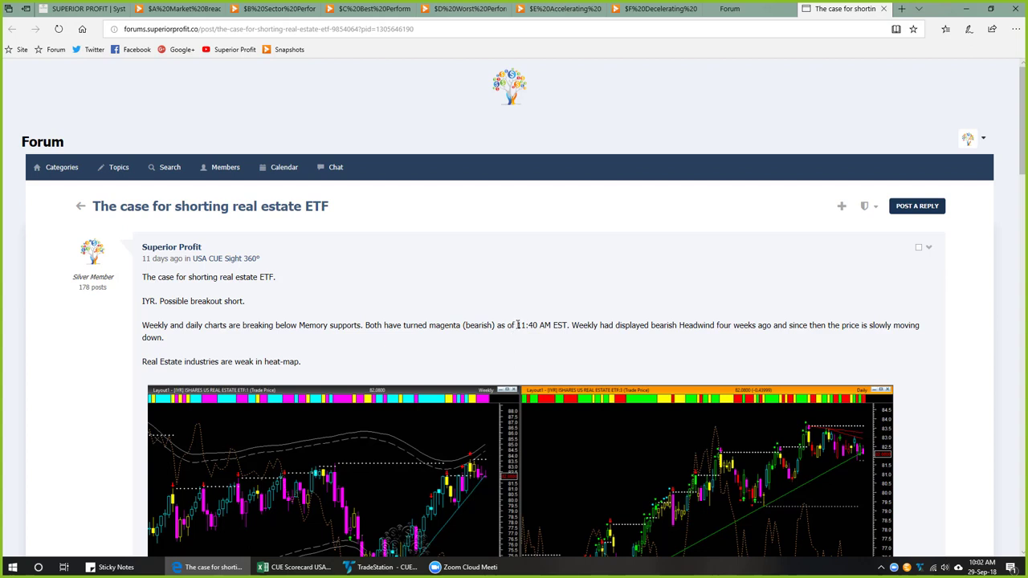
left_click_drag(517, 325, 569, 325)
left_click(569, 443)
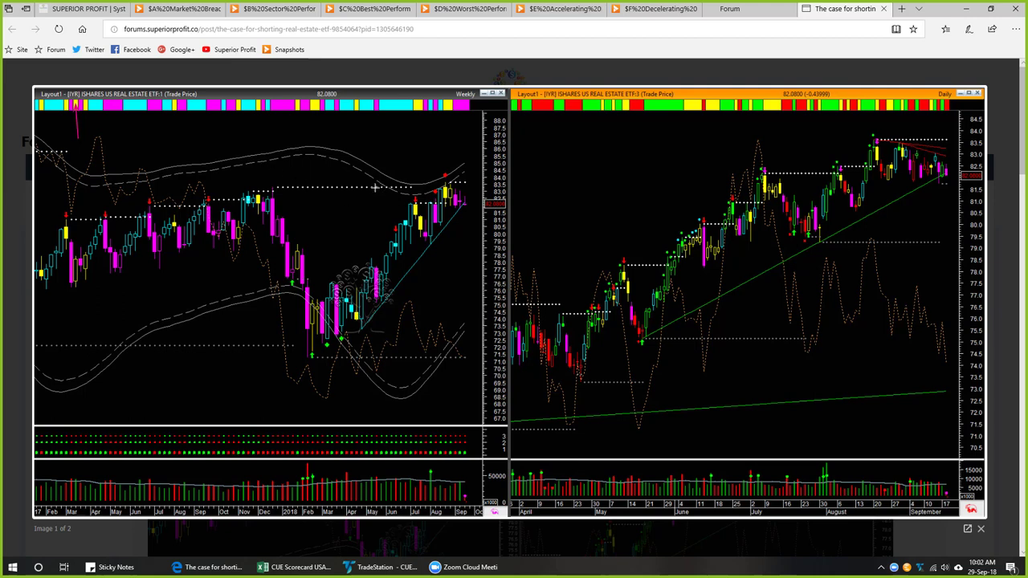
On the weekly IYR chart, draw a horizontal arrow along the dotted resistance near 83 and arrows to the top bars and color strip.
left_click_drag(374, 187, 474, 189)
left_click_drag(425, 126, 453, 102)
left_click_drag(426, 149, 446, 176)
left_click_drag(473, 167, 452, 184)
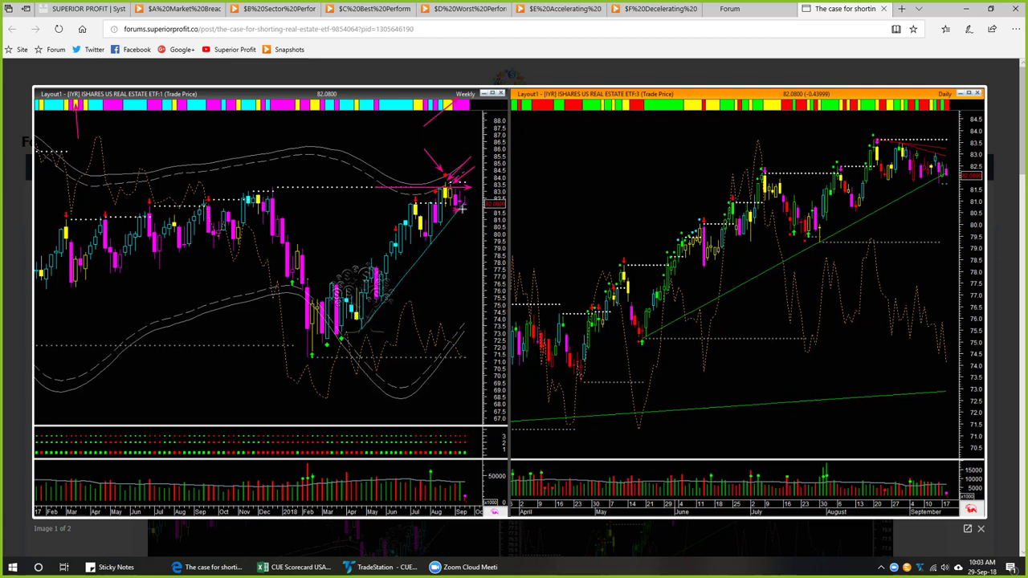
Draw arrows to the latest magenta bars and rising trendline on the weekly IYR chart and along the daily chart's falling red trendline.
left_click_drag(466, 210, 496, 231)
left_click_drag(497, 184, 468, 195)
left_click_drag(482, 251, 469, 210)
left_click_drag(426, 254, 446, 225)
left_click_drag(898, 139, 955, 152)
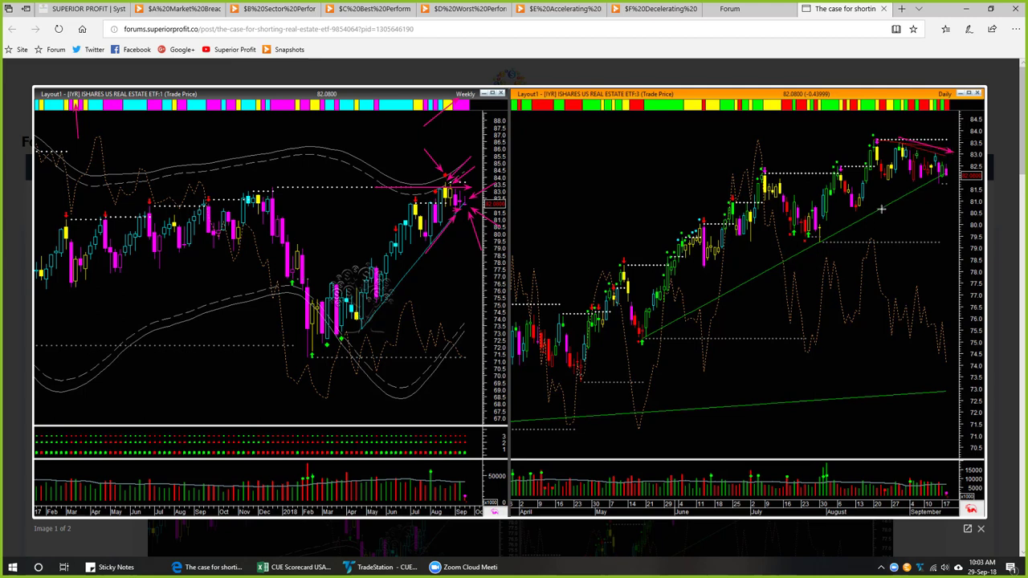
On the daily IYR chart, draw arrows along the rising green trendline, to the latest bars and downward for a possible decline.
left_click_drag(882, 209, 922, 188)
left_click_drag(975, 153, 953, 167)
left_click_drag(882, 252, 956, 320)
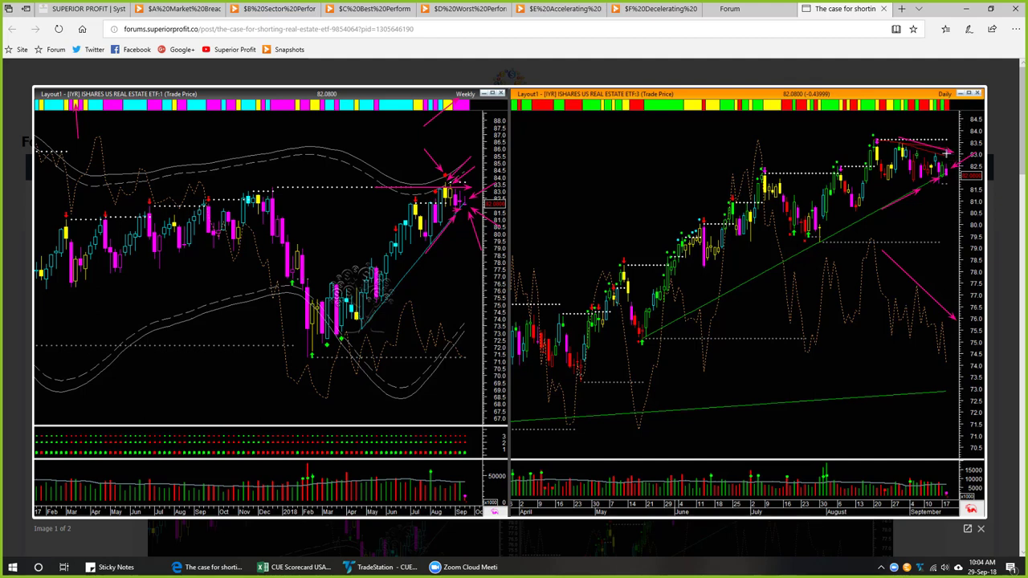
left_click_drag(945, 152, 971, 152)
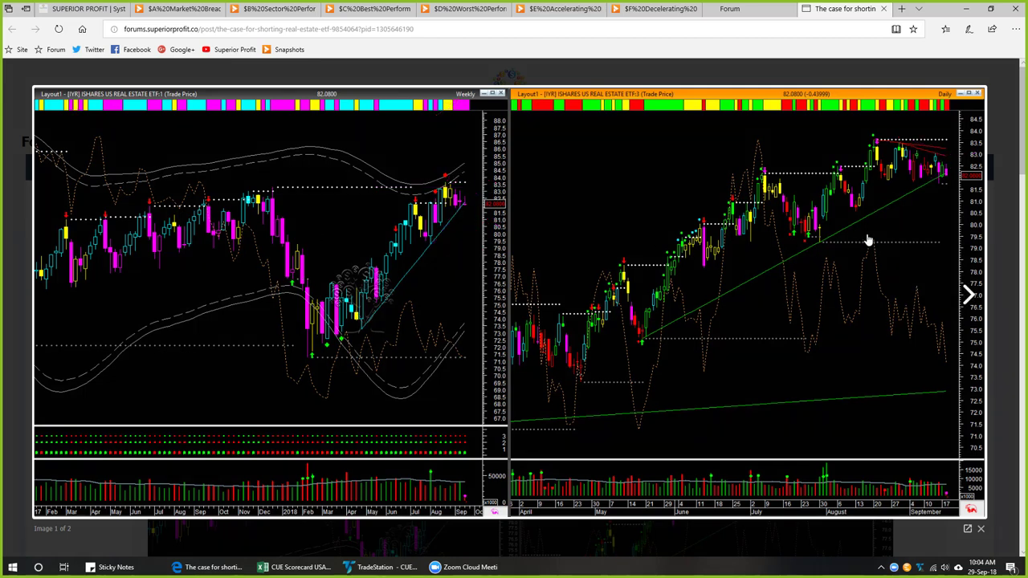
View the topic's real estate industry heat-map image and enlarge the IYR charts in the follow-up reply about closing the trade.
left_click(970, 296)
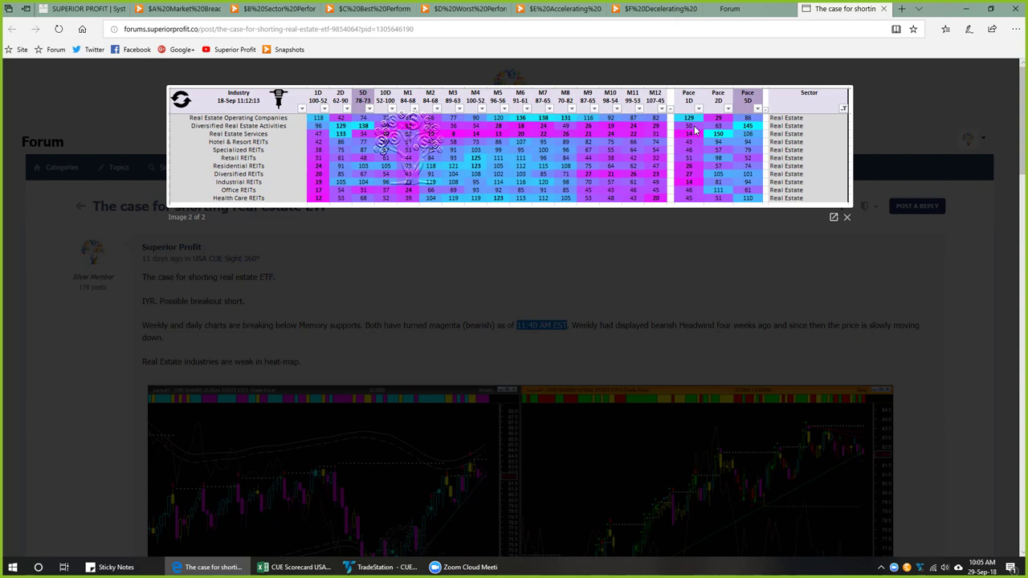
left_click(927, 288)
scroll(643, 302, "down", 10)
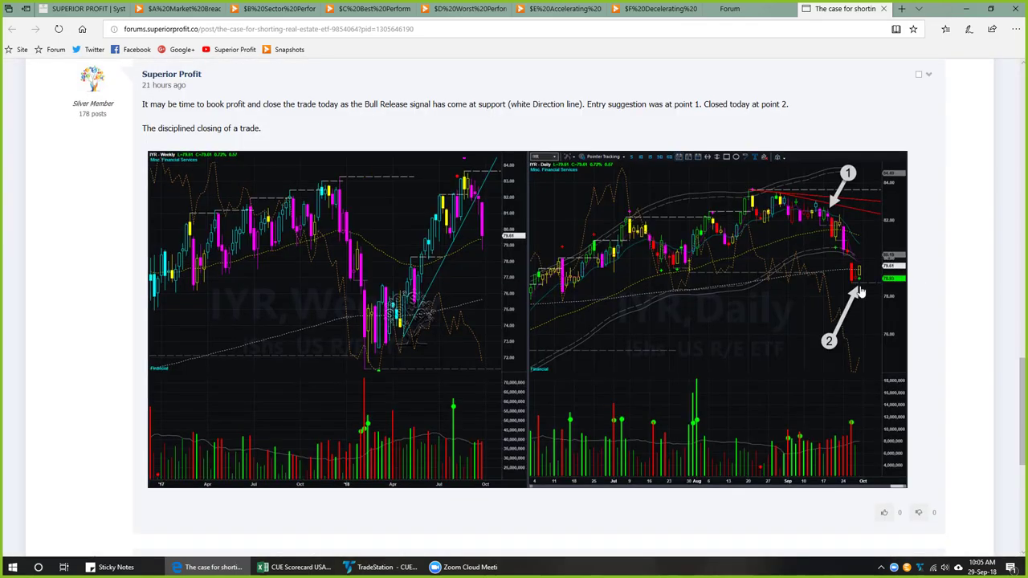
left_click(641, 305)
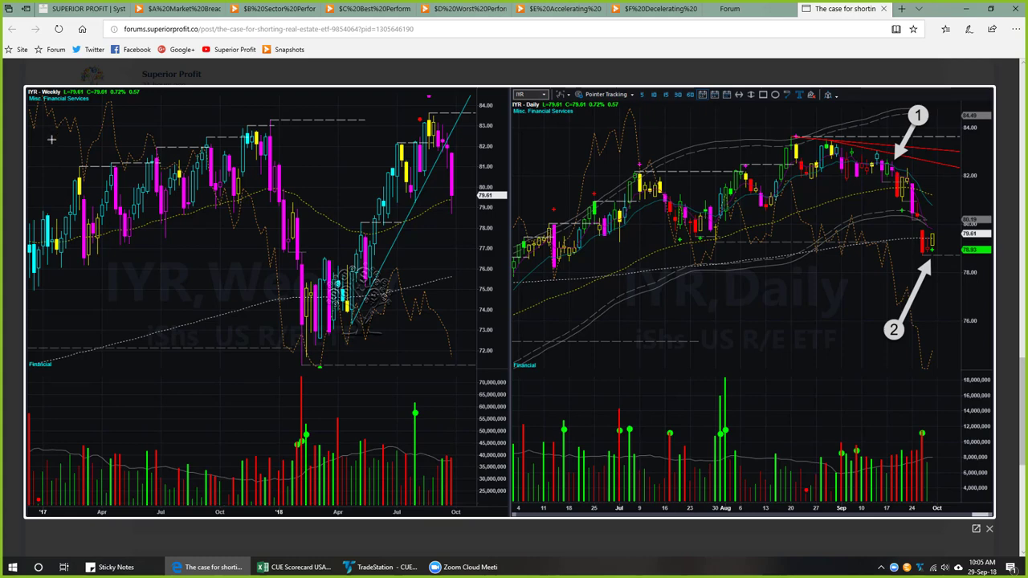
On the enlarged IYR charts, draw arrows to the Weekly and Daily labels, entry point 1, the price drop, the white dotted line and exit point 2.
left_click_drag(51, 140, 34, 102)
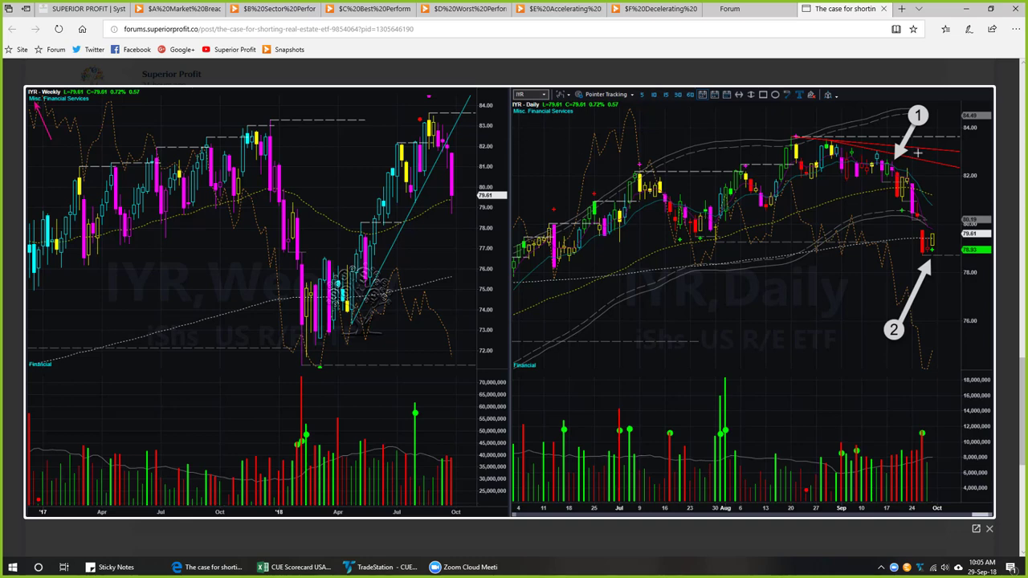
left_click_drag(944, 124, 894, 164)
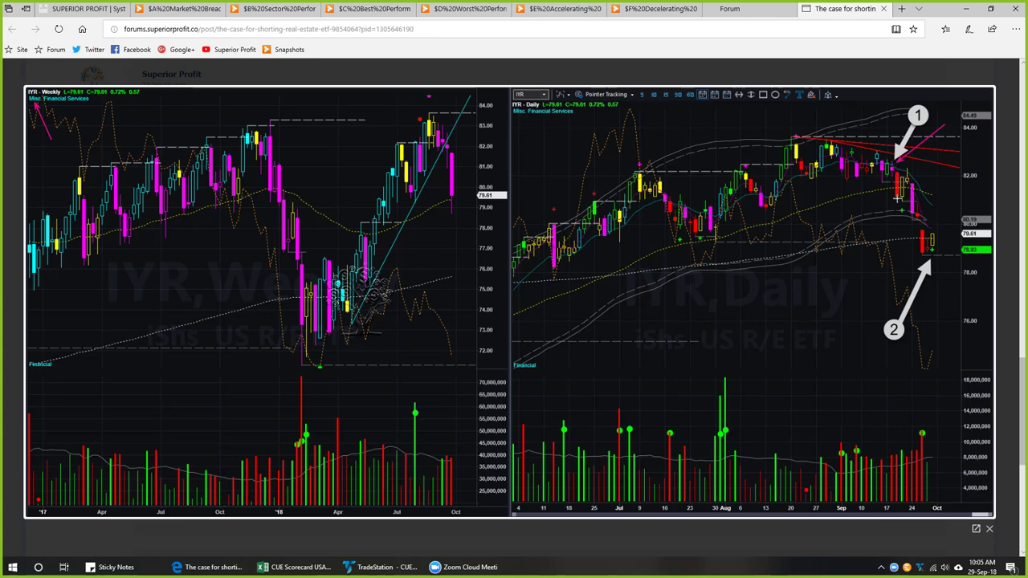
left_click_drag(890, 194, 915, 235)
left_click_drag(827, 251, 918, 239)
mouse_move(961, 290)
left_mouse_down()
mouse_move(932, 266)
mouse_move(934, 255)
left_mouse_up()
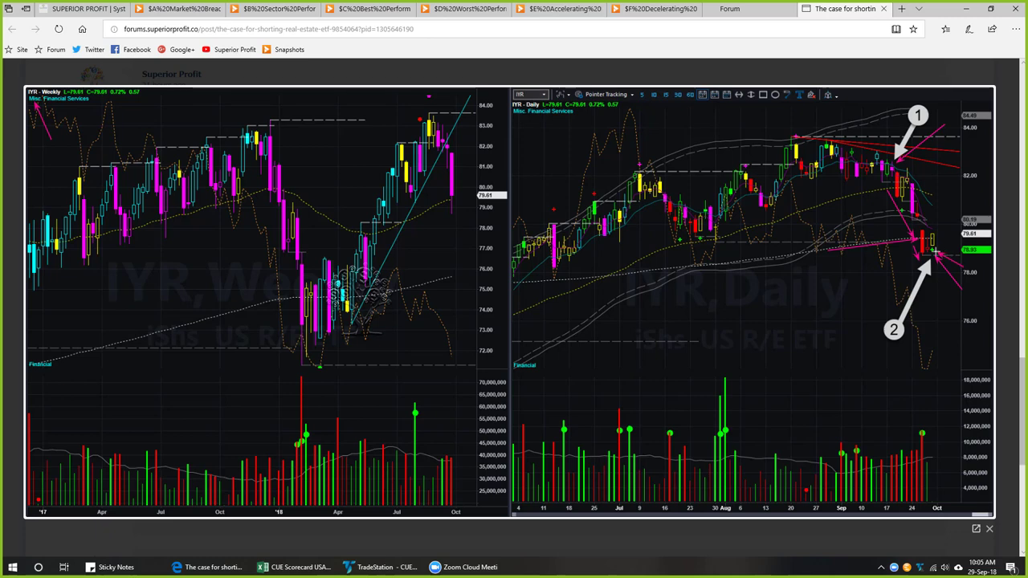
left_click_drag(958, 214, 937, 238)
left_click_drag(555, 141, 553, 112)
left_click_drag(890, 117, 894, 163)
Switch to the CUE Scorecard workbook and highlight the sector names, the top two 5D pace values and the Real Estate sector.
key("alt+Tab")
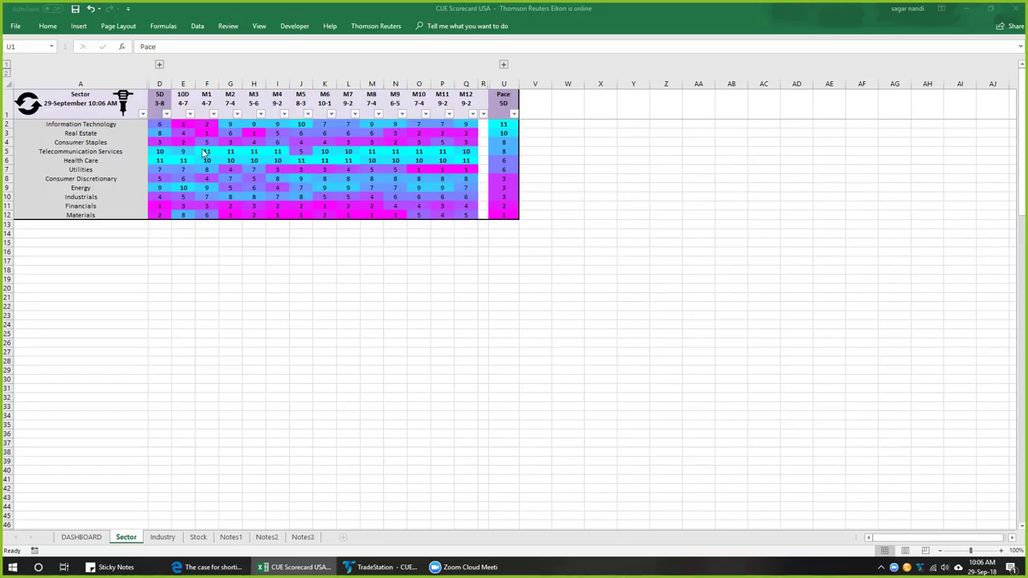
left_click_drag(113, 126, 106, 215)
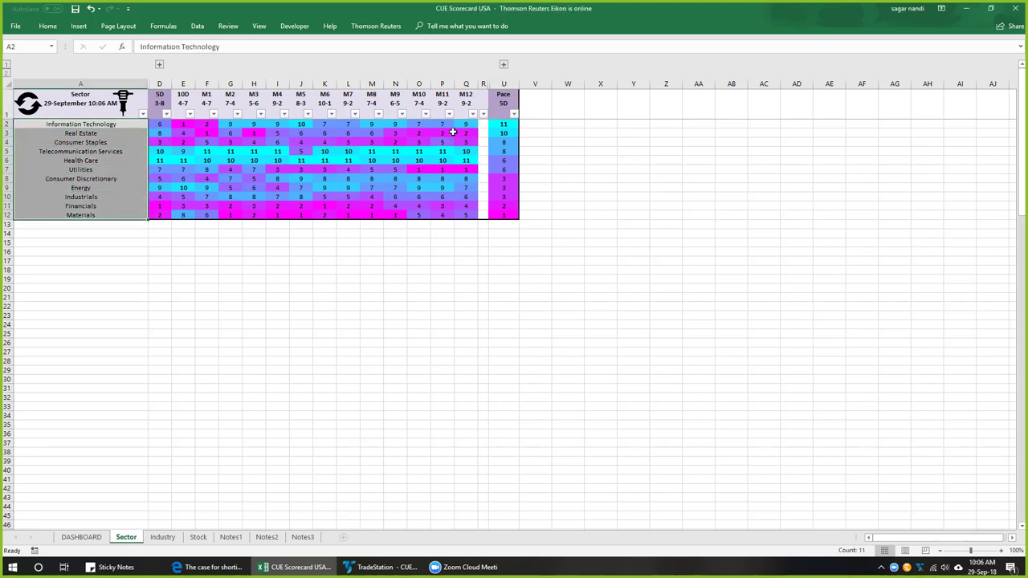
left_click_drag(498, 125, 502, 133)
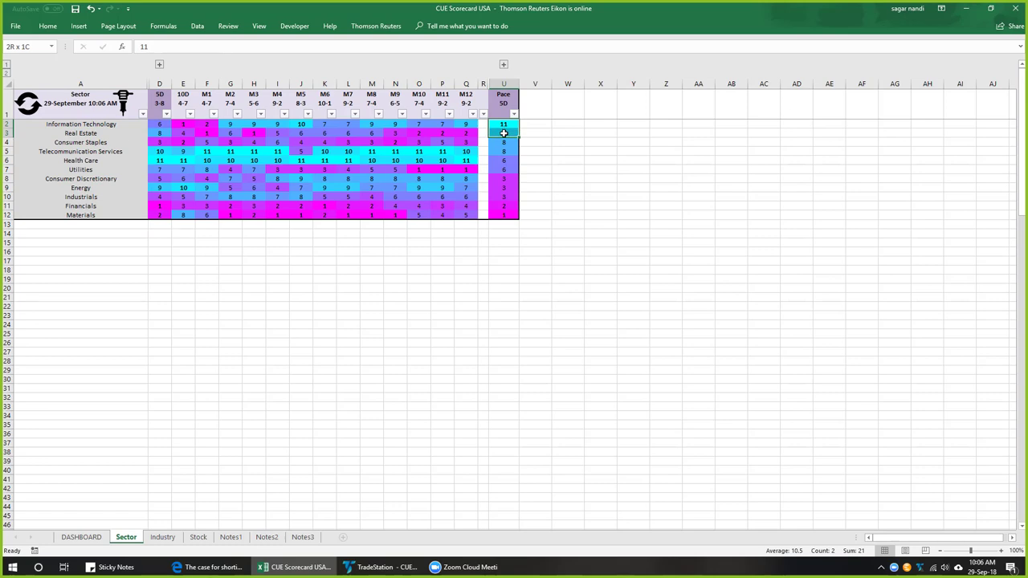
left_click(92, 135)
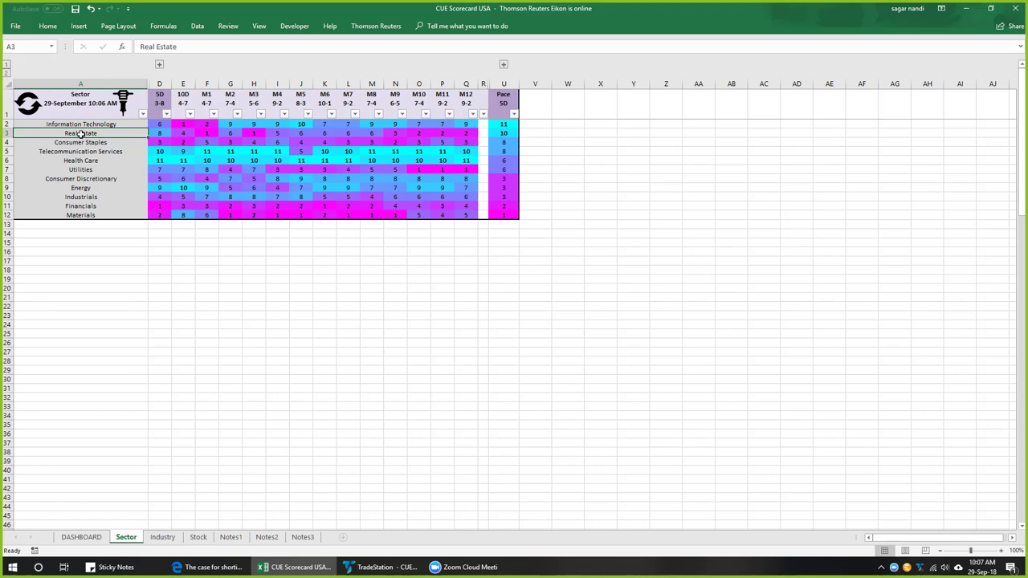
Drill down from Real Estate to its industries and highlight the 5D pace values from Real Estate Services to Retail REITs.
left_click(123, 103)
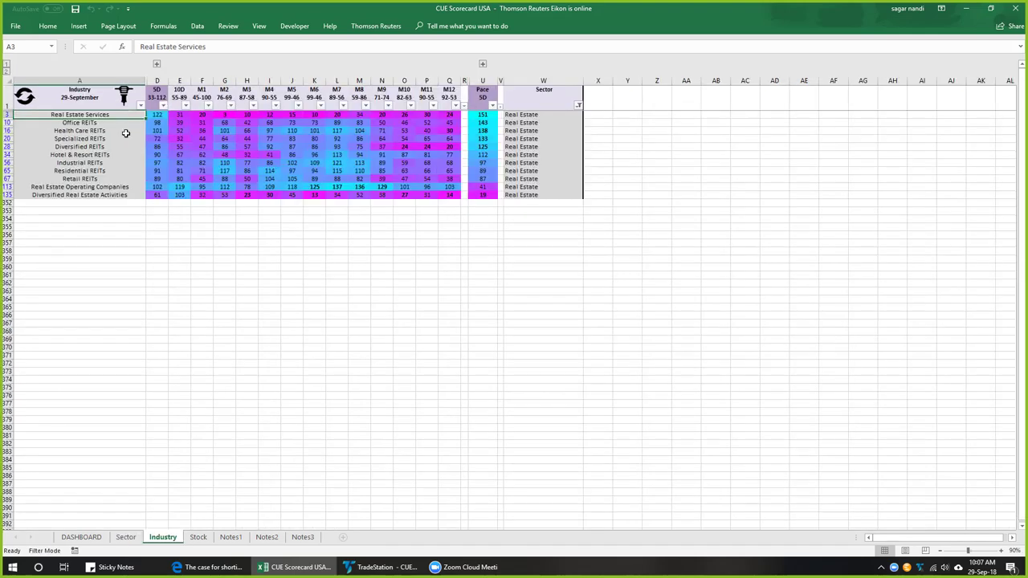
left_click_drag(487, 117, 487, 180)
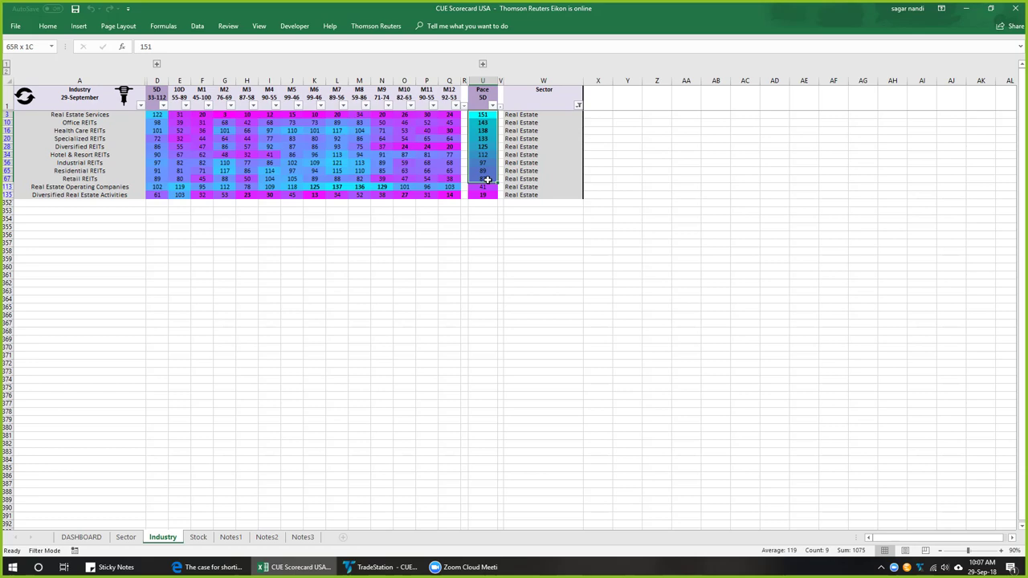
left_click_drag(487, 180, 488, 180)
Expand the 1D and 2D rank and pace columns and highlight their values and the real estate industry names.
left_click(157, 64)
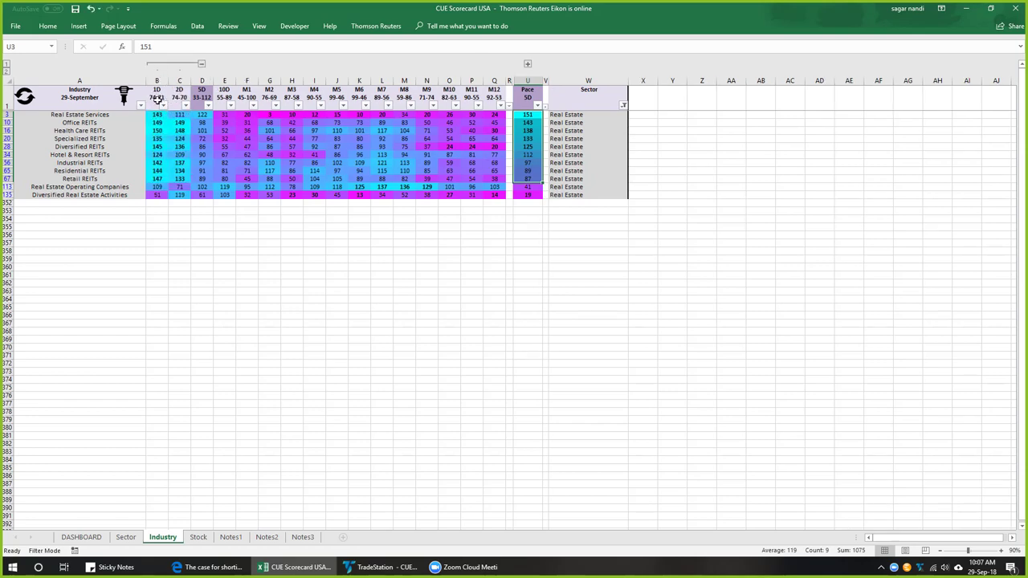
left_click(527, 64)
left_click_drag(157, 115, 180, 195)
left_click_drag(528, 115, 558, 195)
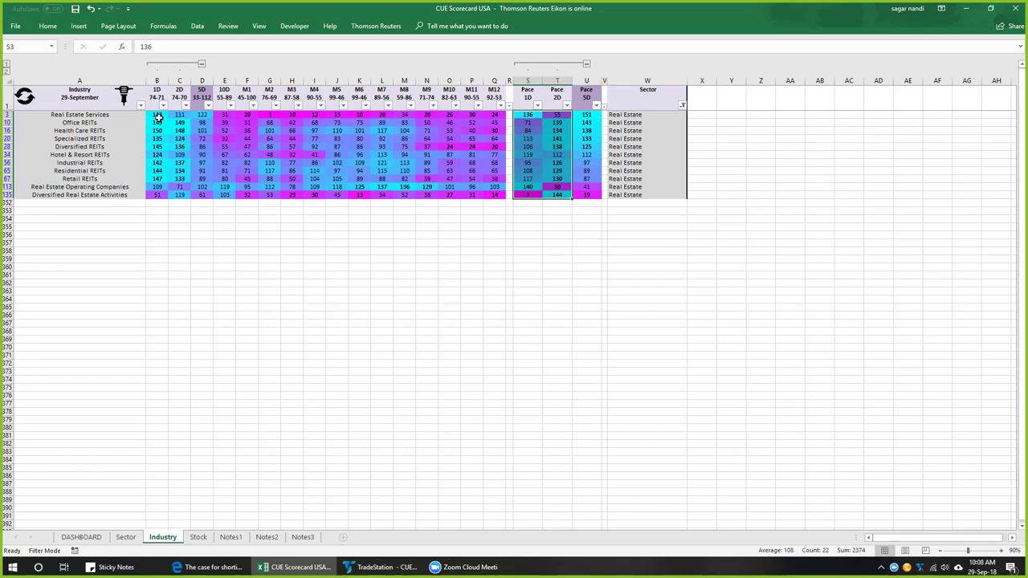
left_click_drag(98, 115, 104, 194)
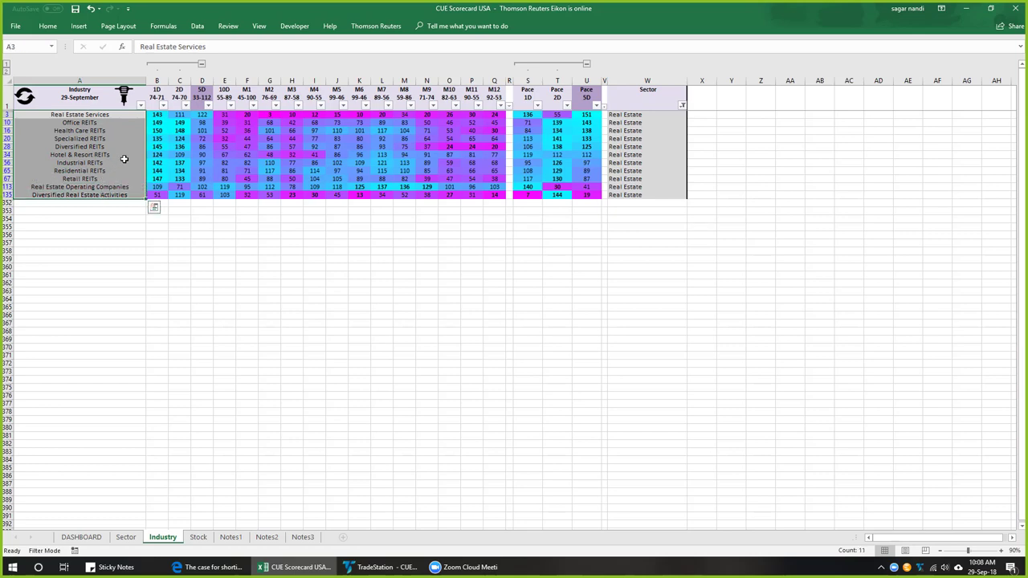
left_click(120, 154)
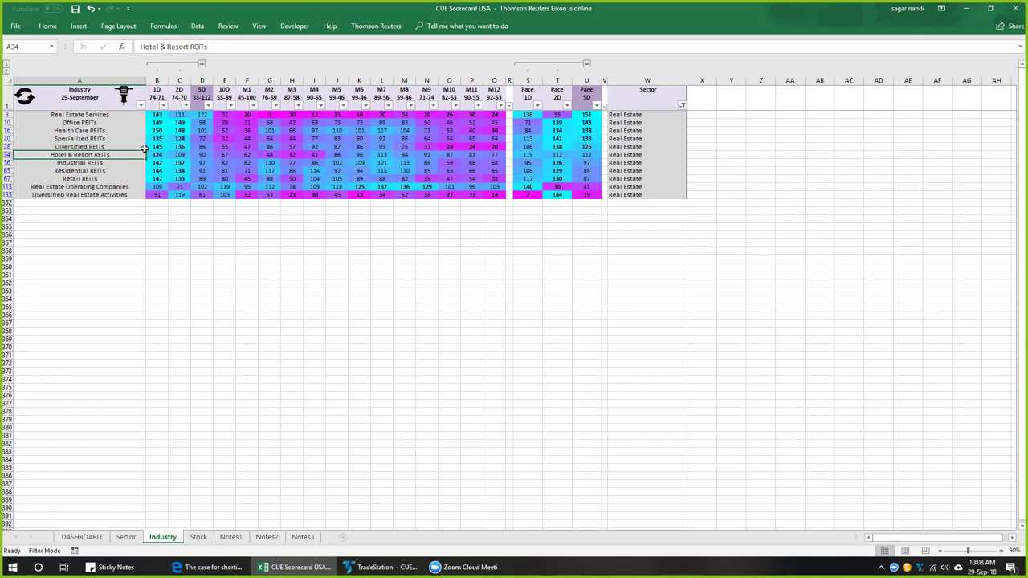
Return to the Sector sheet, highlight Information Technology's 5D pace value, and drill down to that sector's industries.
left_click(126, 536)
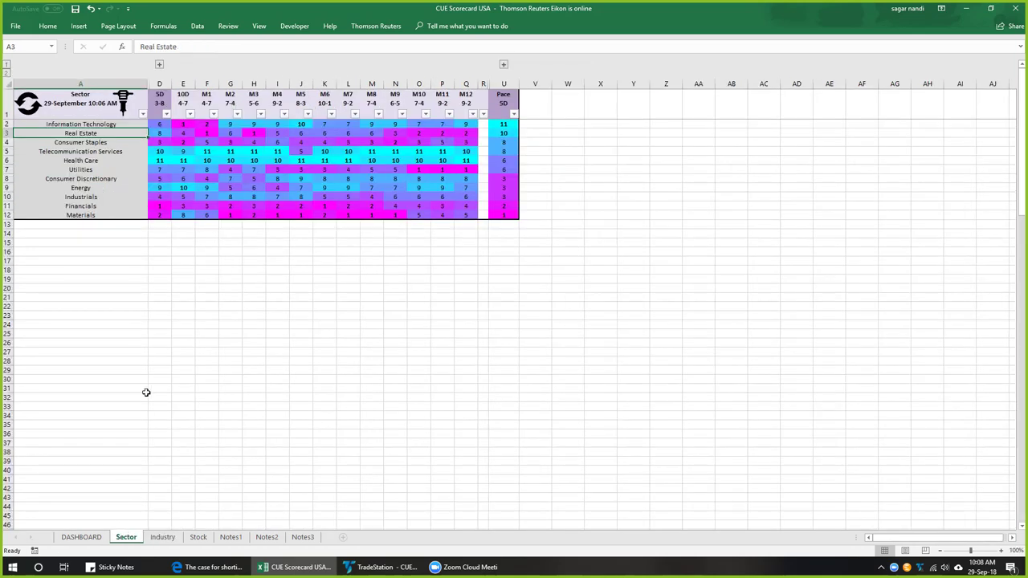
left_click(90, 125)
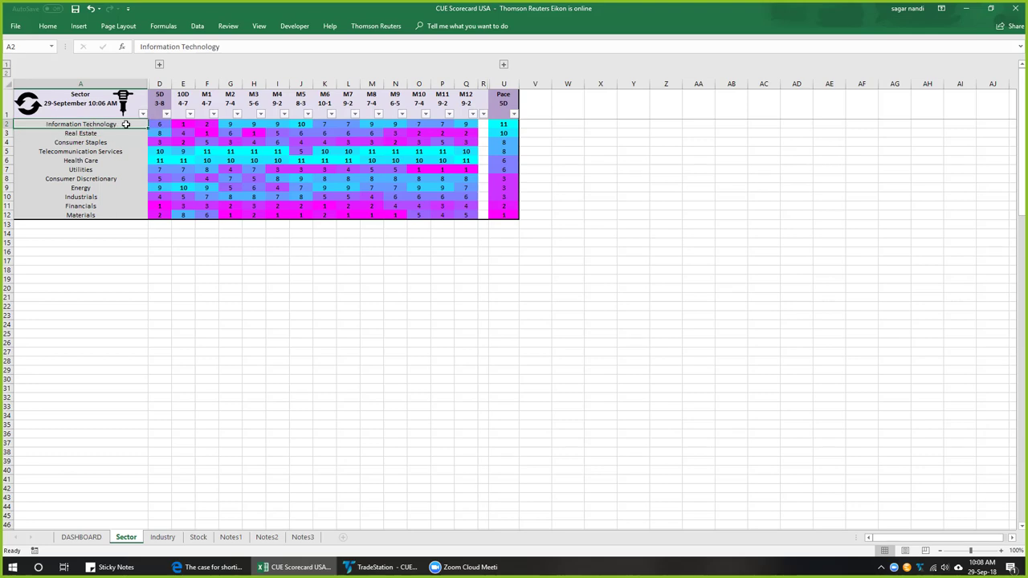
left_click(502, 125)
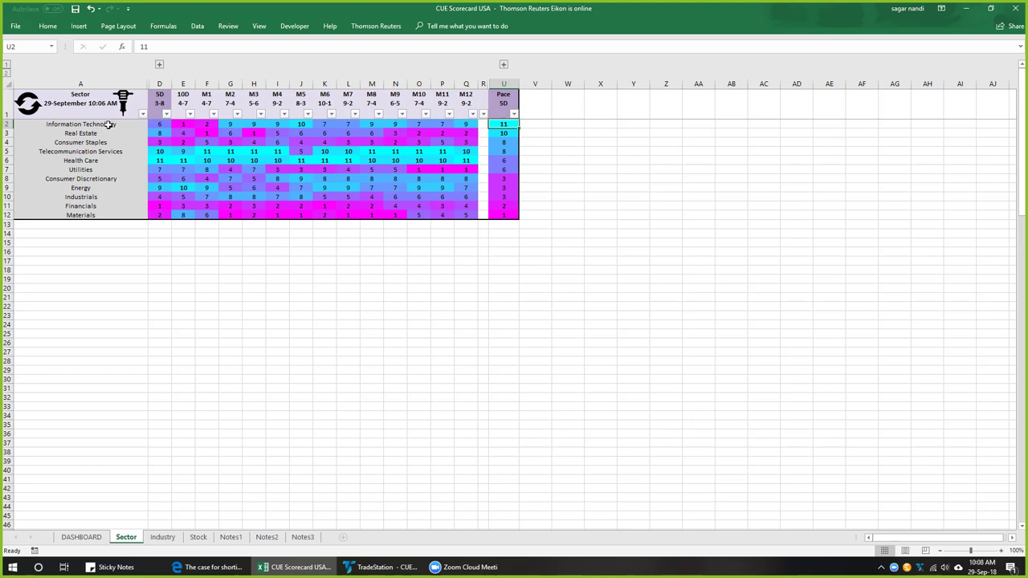
left_click(108, 125)
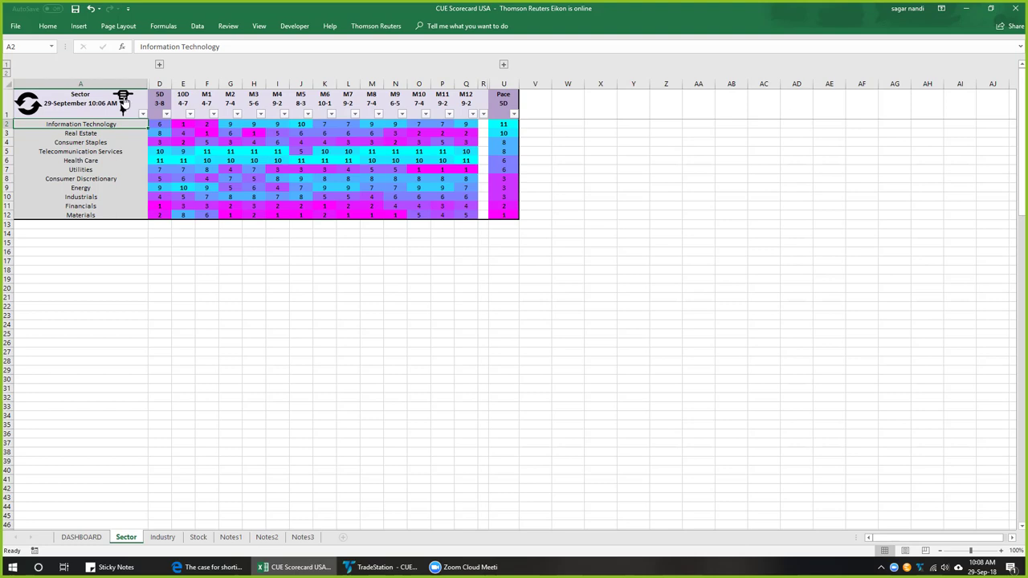
left_click(124, 99)
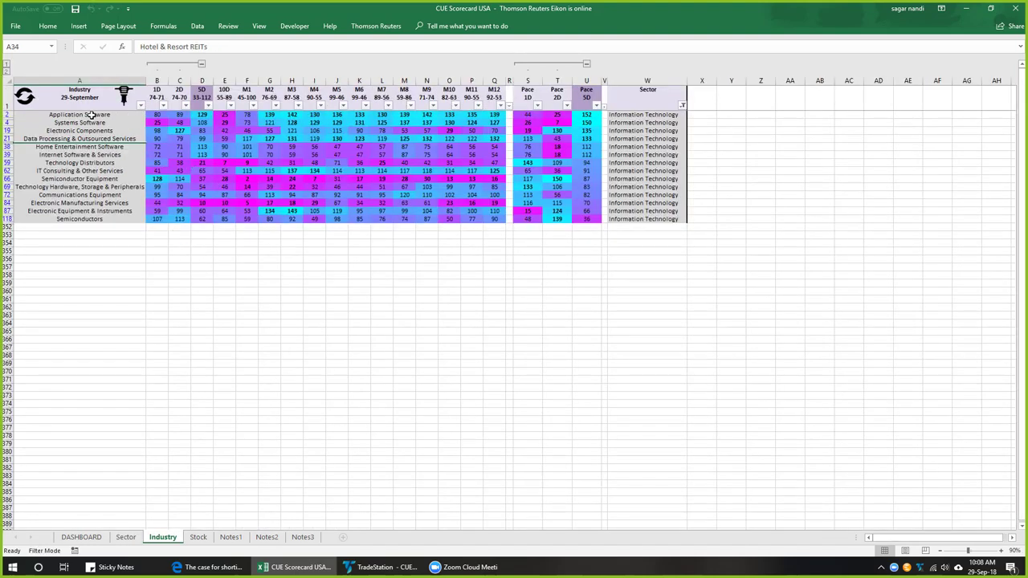
Highlight the Information Technology industry names, short-term ranks and pace values, and switch back to the decelerating industries image in the browser.
left_click_drag(87, 115, 94, 217)
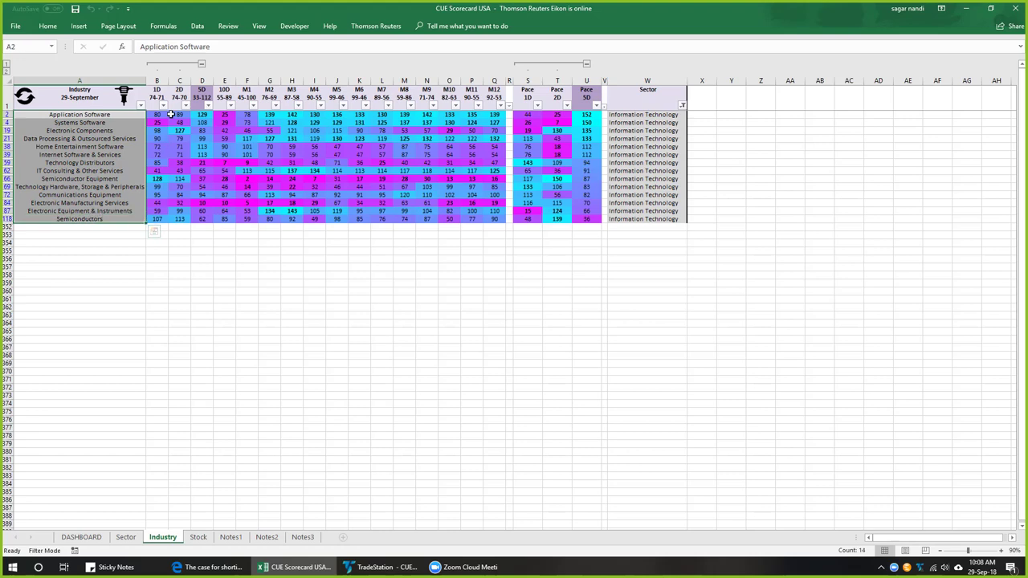
left_click_drag(157, 115, 233, 218)
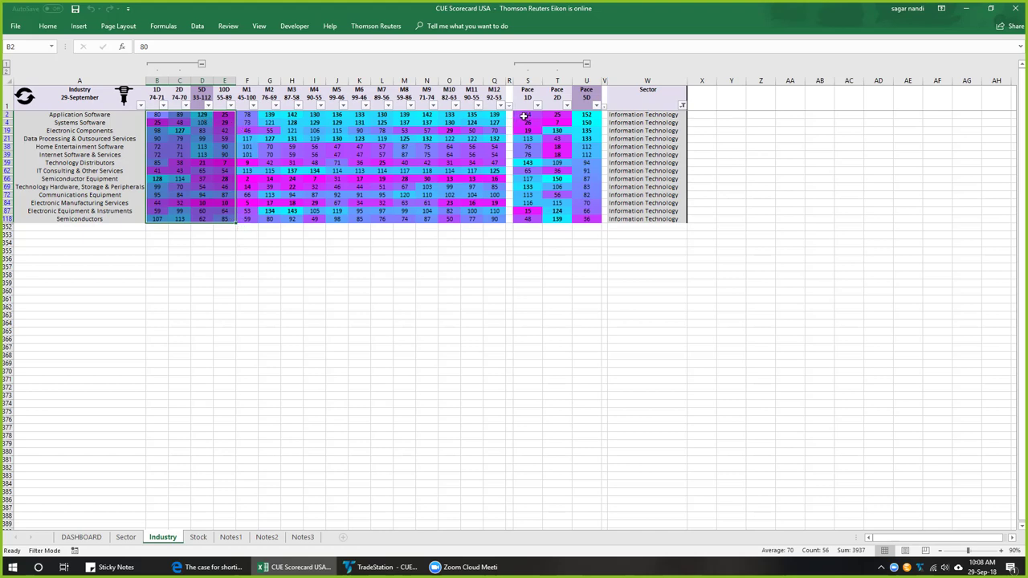
left_click_drag(523, 116, 590, 222)
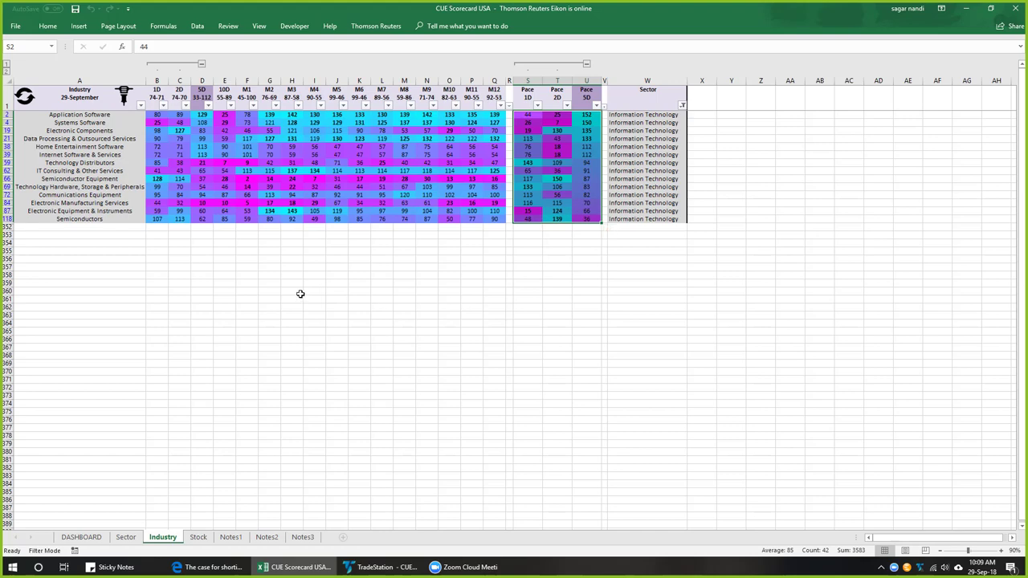
left_click(162, 258)
left_click_drag(156, 115, 211, 219)
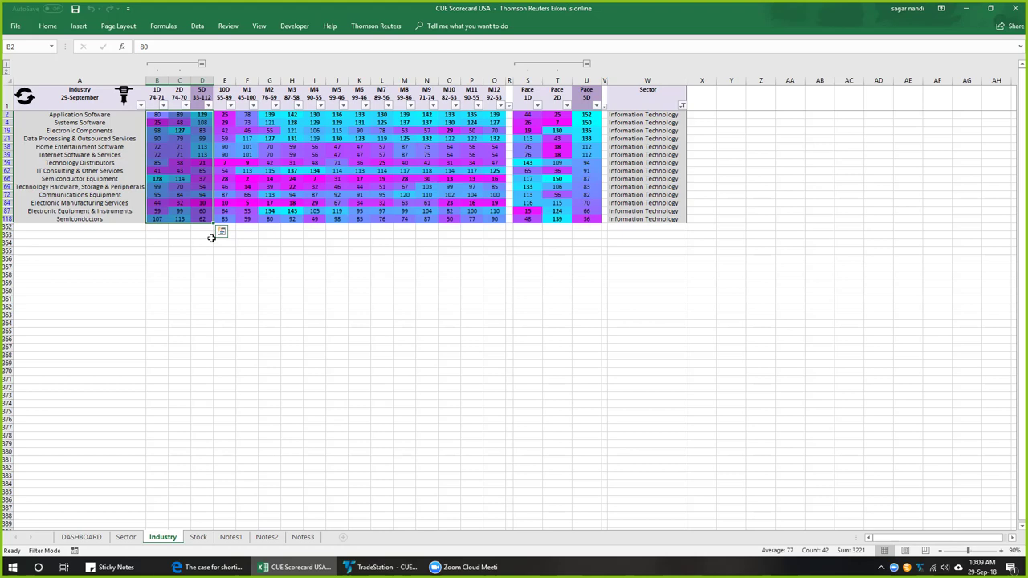
left_click(172, 237)
key("alt+Tab")
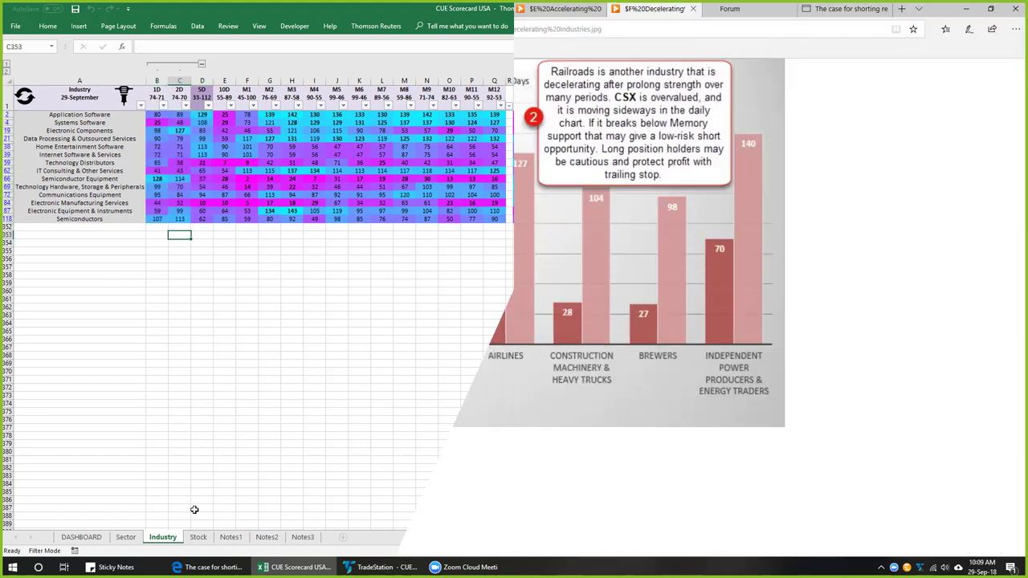
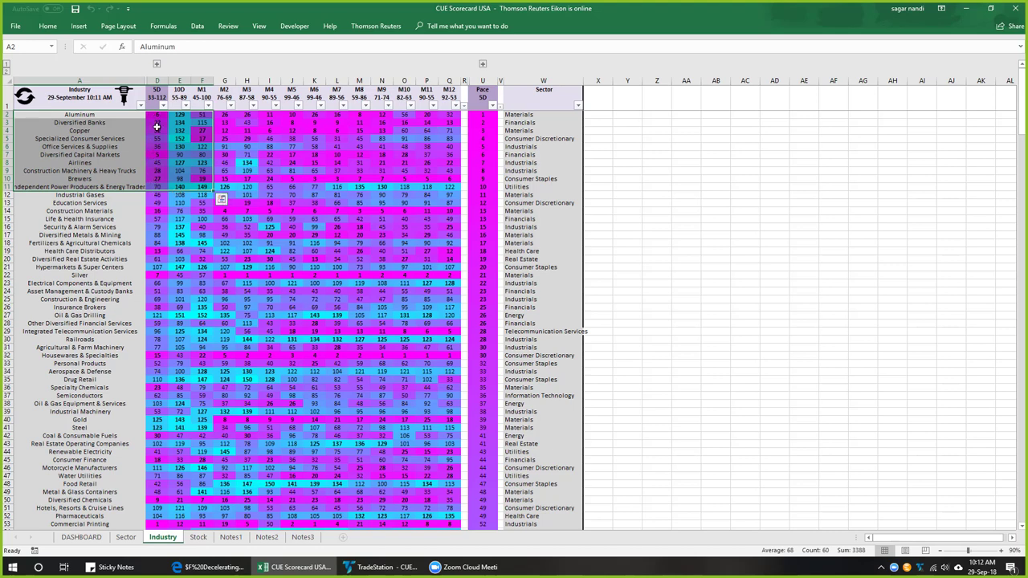
Expand the 1D and 2D rank columns to examine the most decelerating industries, and collapse them again.
left_click(158, 66)
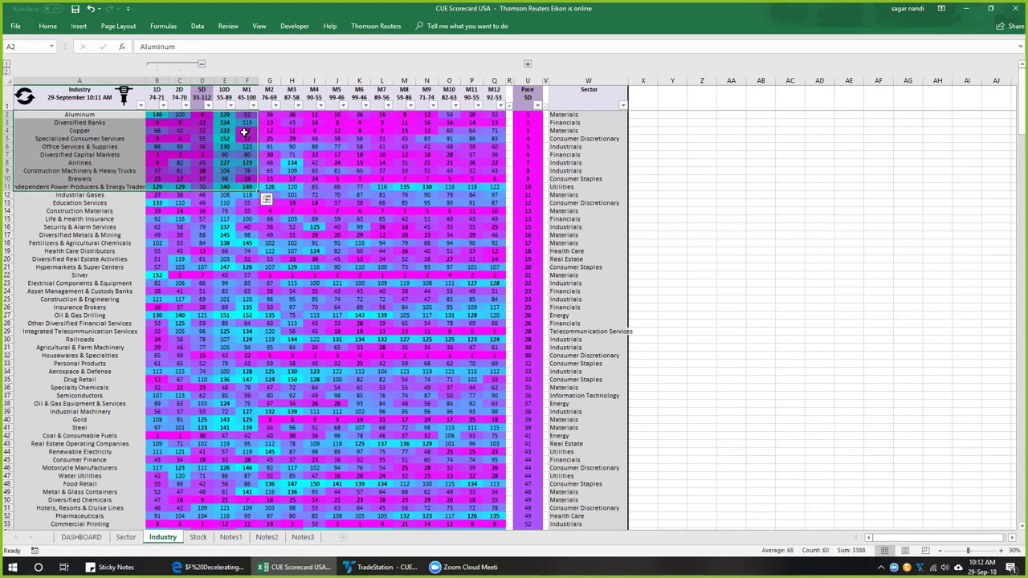
left_click(196, 135)
scroll(267, 199, "right", 2)
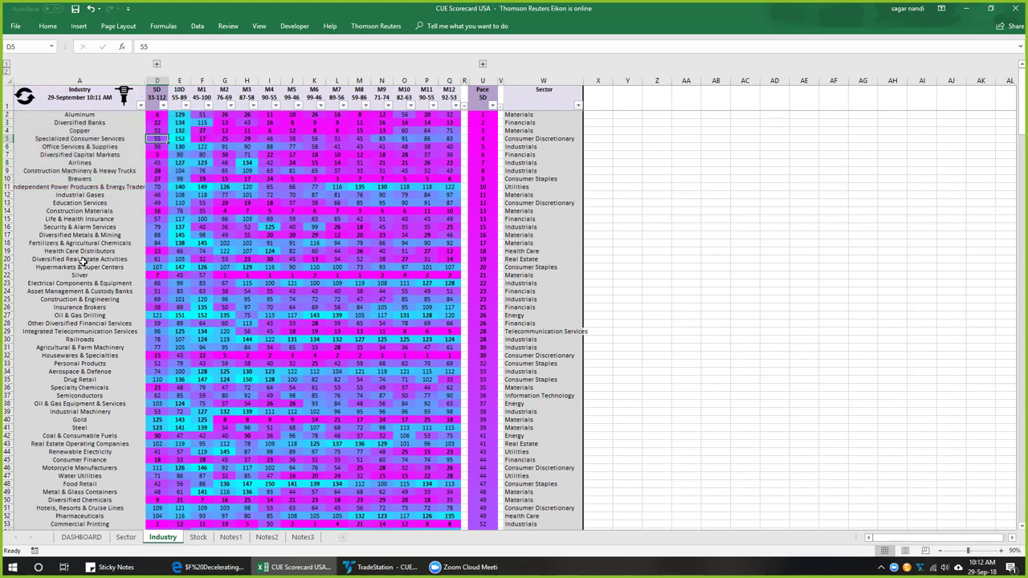
Highlight the Railroads row on the Industry sheet, drill down to its stocks and select the CSX.O row.
left_click(6, 339)
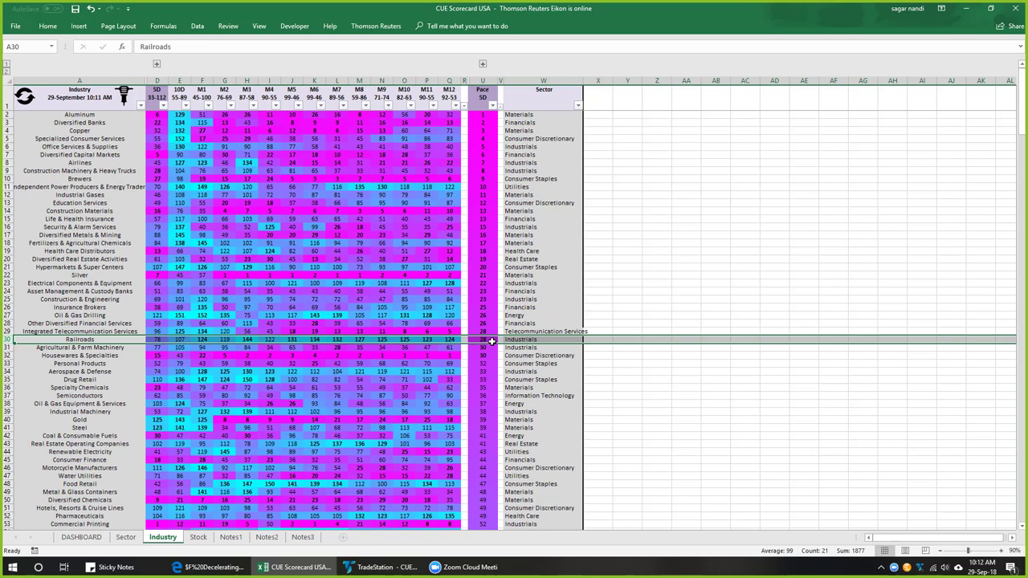
left_click(96, 339)
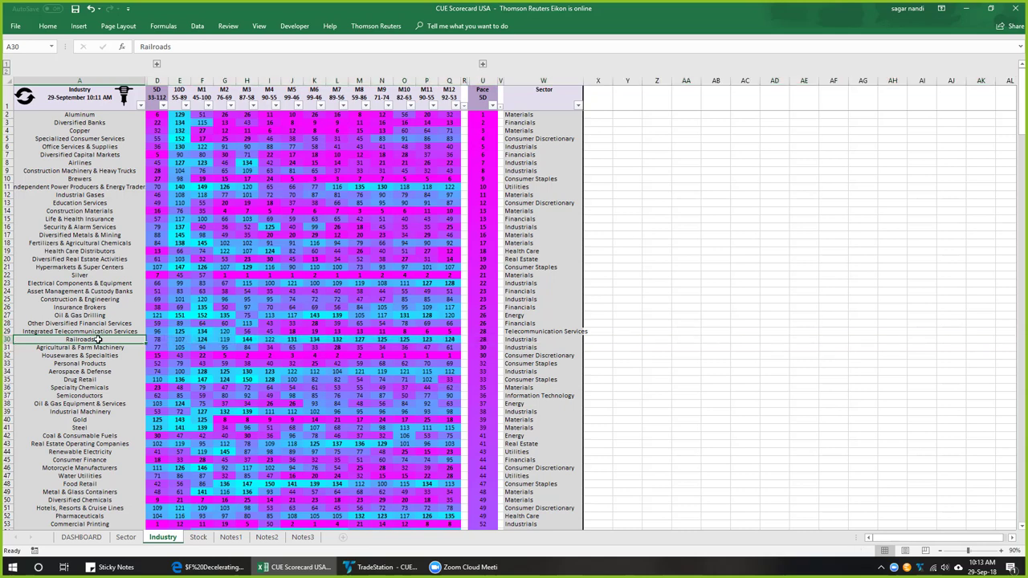
left_click(124, 95)
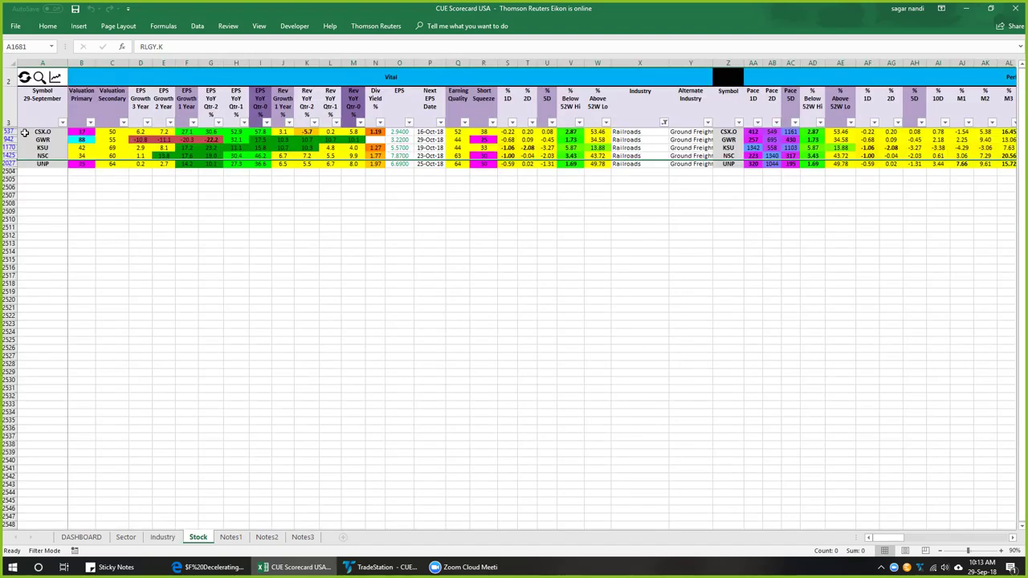
left_click(8, 131)
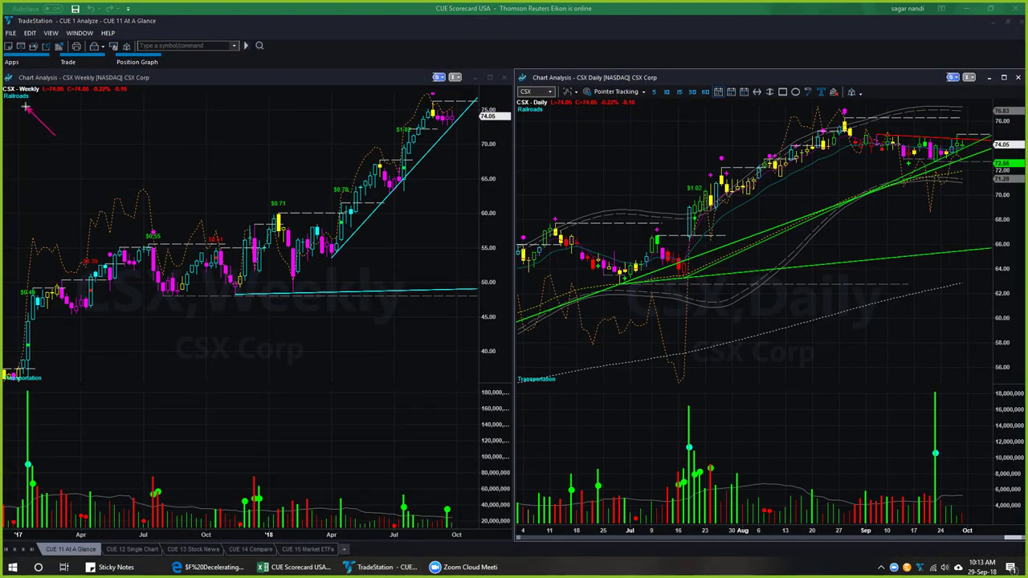
Draw arrows on the CSX weekly chart marking the rise into the recent high, the resistance line and the latest pullback bars.
left_click_drag(338, 106, 425, 95)
left_click_drag(455, 81, 436, 96)
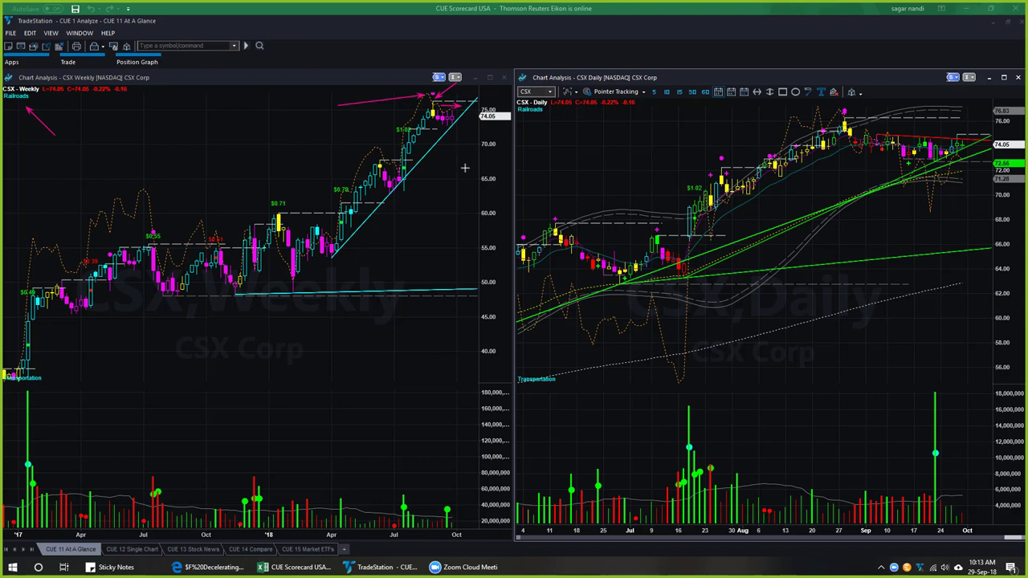
left_click_drag(465, 158, 450, 128)
Draw arrows on the CSX daily chart marking the late-August high, the falling red trend line, the rising green support and the latest bars.
left_click_drag(802, 98, 835, 106)
left_click_drag(864, 126, 990, 137)
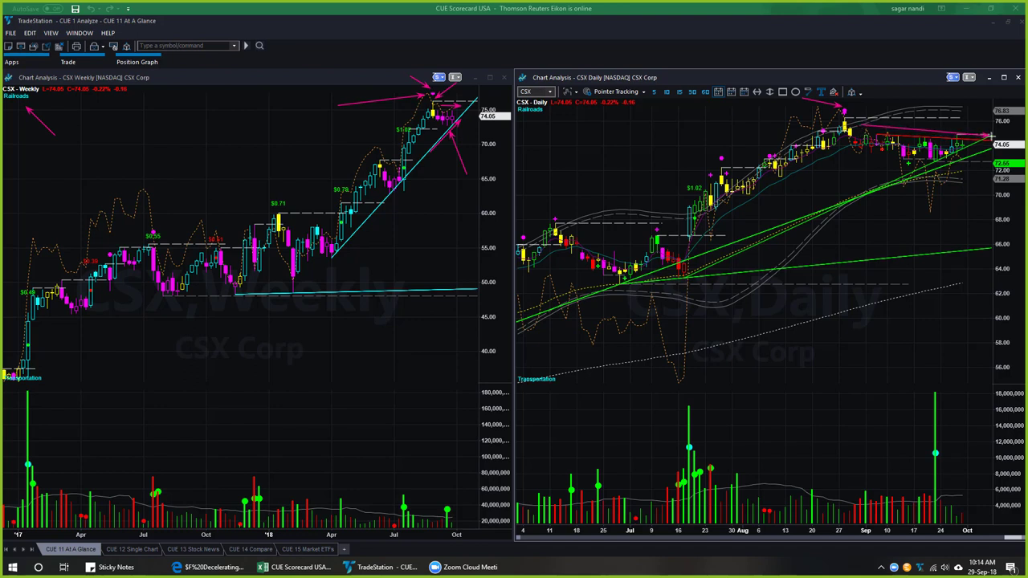
left_click_drag(901, 191, 996, 153)
left_click_drag(971, 147, 981, 168)
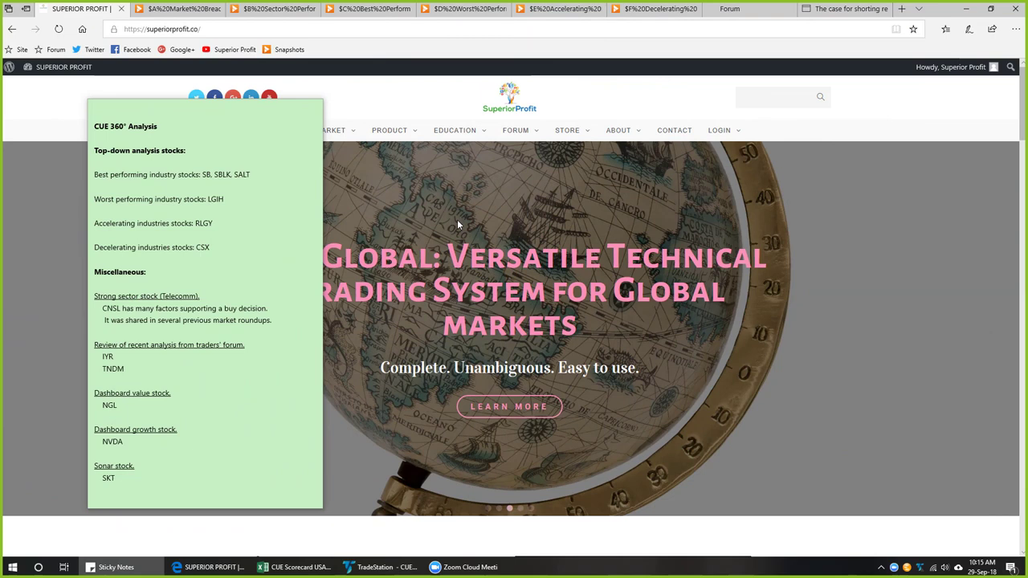
In the CUE 360° Analysis note, highlight the miscellaneous stock list, the strong sector stock (Telecomm) heading and the CNSL ticker.
left_click(97, 283)
left_click_drag(97, 284, 174, 480)
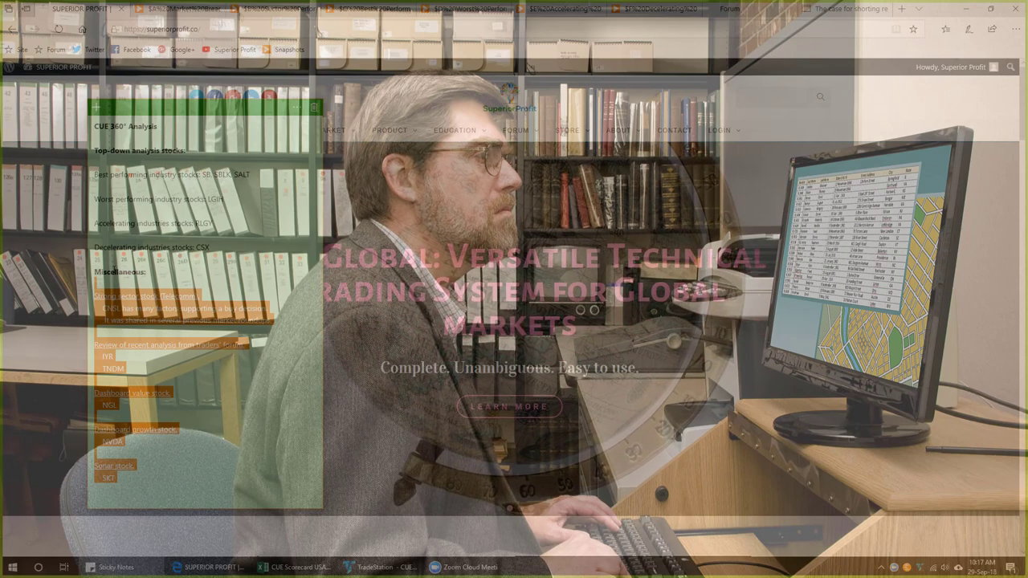
left_click(140, 282)
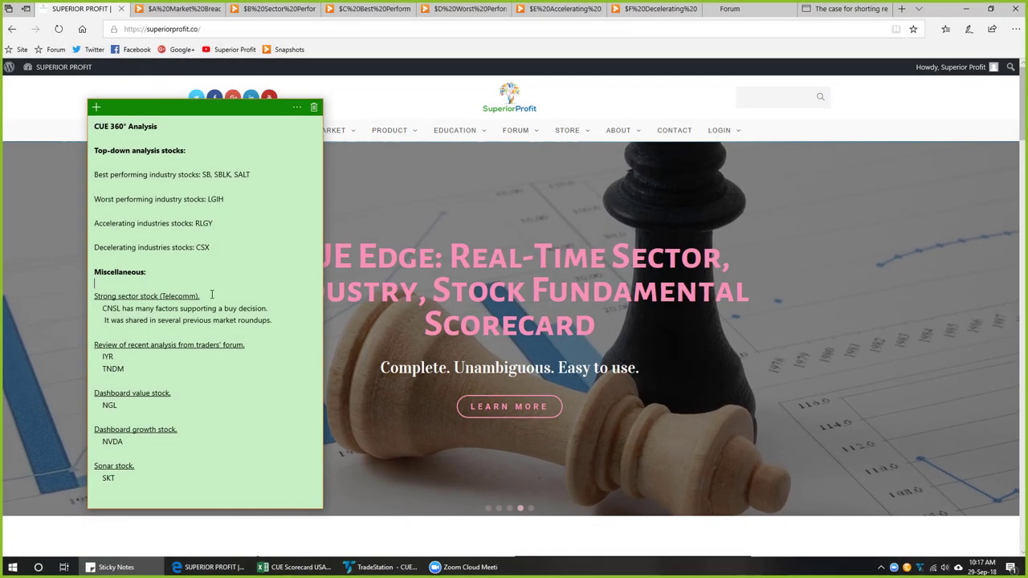
left_click_drag(201, 295, 90, 297)
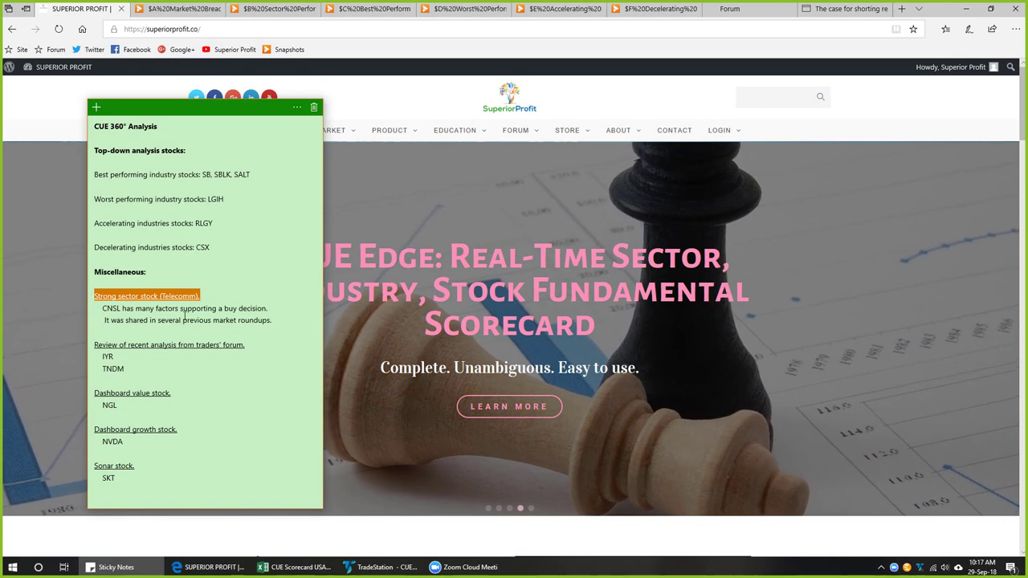
double_click(111, 309)
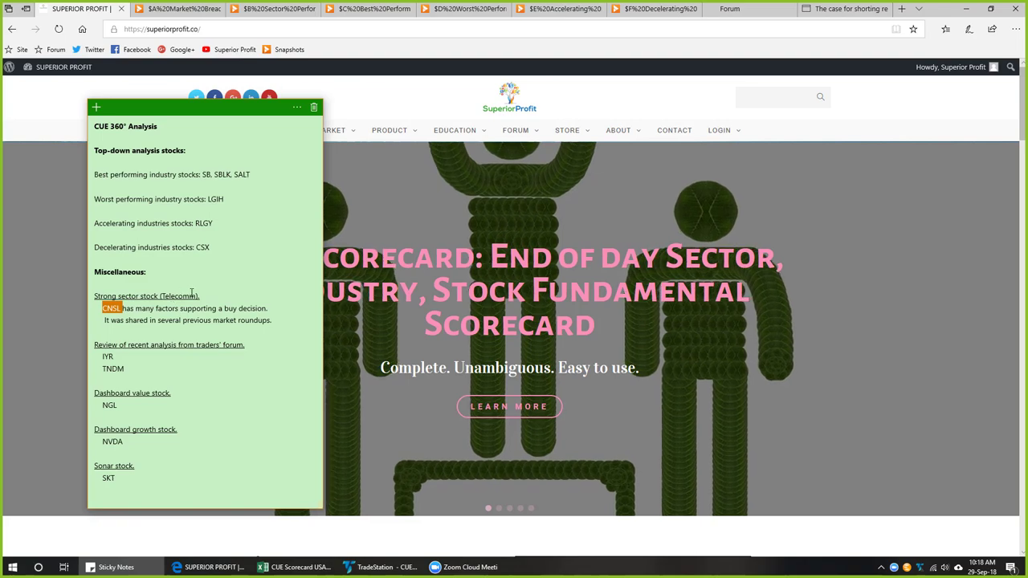
Review CNSL.O on the Excel scorecard's Stock sheet and its industry's ranks on the Industry sheet, and switch to the TradeStation charts.
left_click(293, 567)
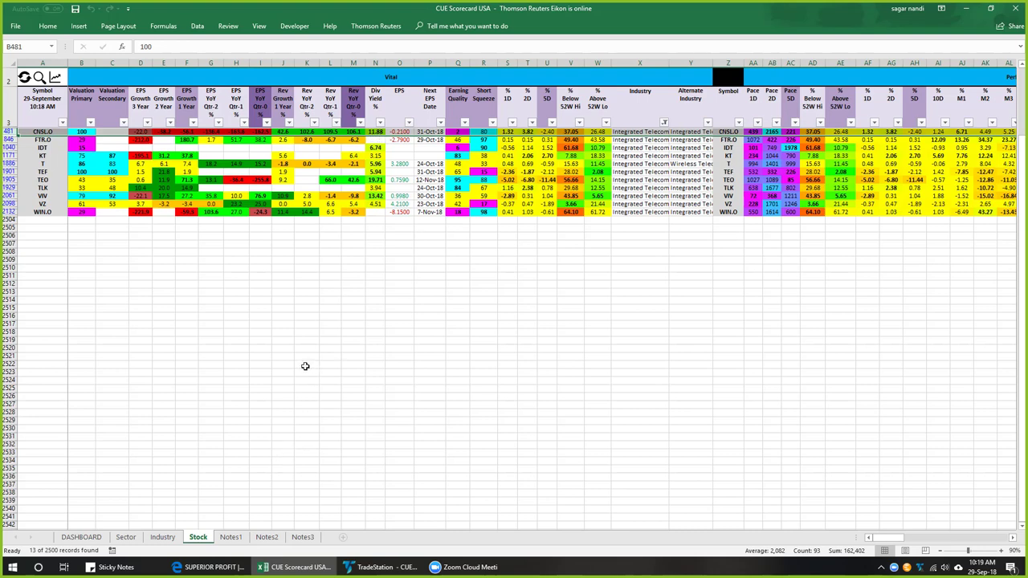
left_click(162, 536)
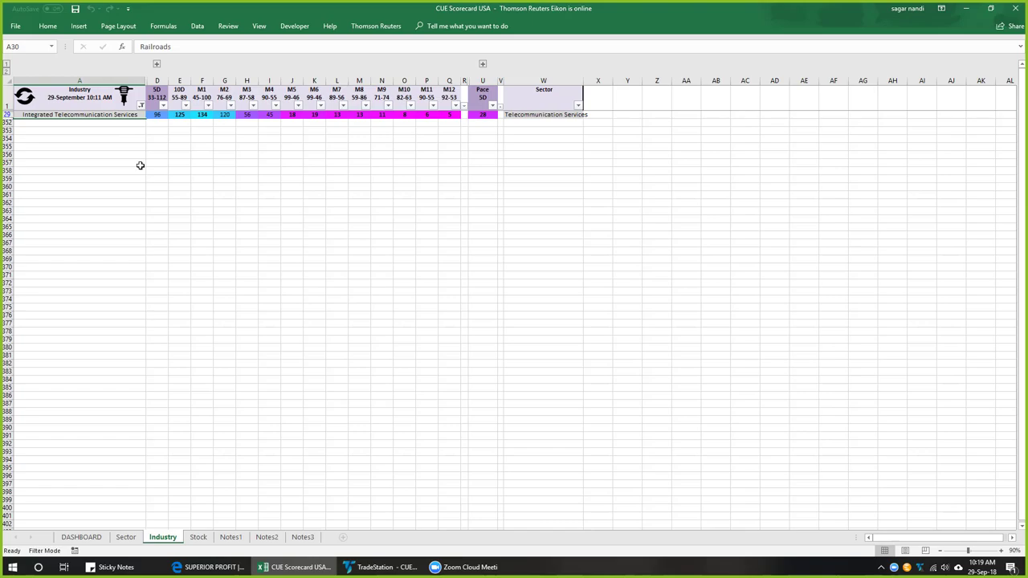
left_click(354, 568)
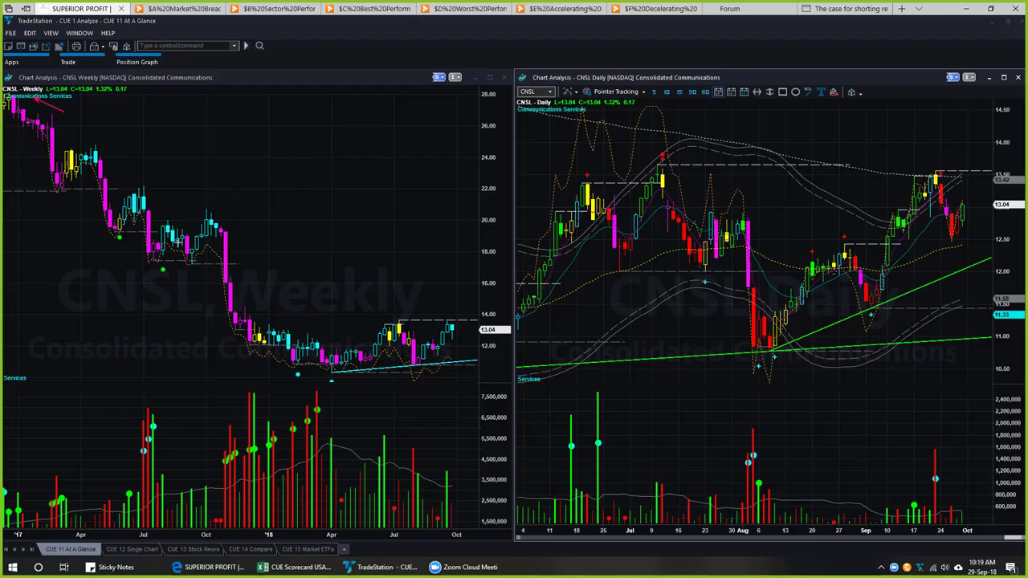
Draw arrows on the CNSL weekly chart marking the 2018 lows, the flat base, the recent rise and the latest bar.
left_click_drag(270, 406, 288, 386)
mouse_move(348, 414)
left_mouse_down()
mouse_move(333, 391)
mouse_move(458, 365)
mouse_move(471, 331)
left_mouse_up()
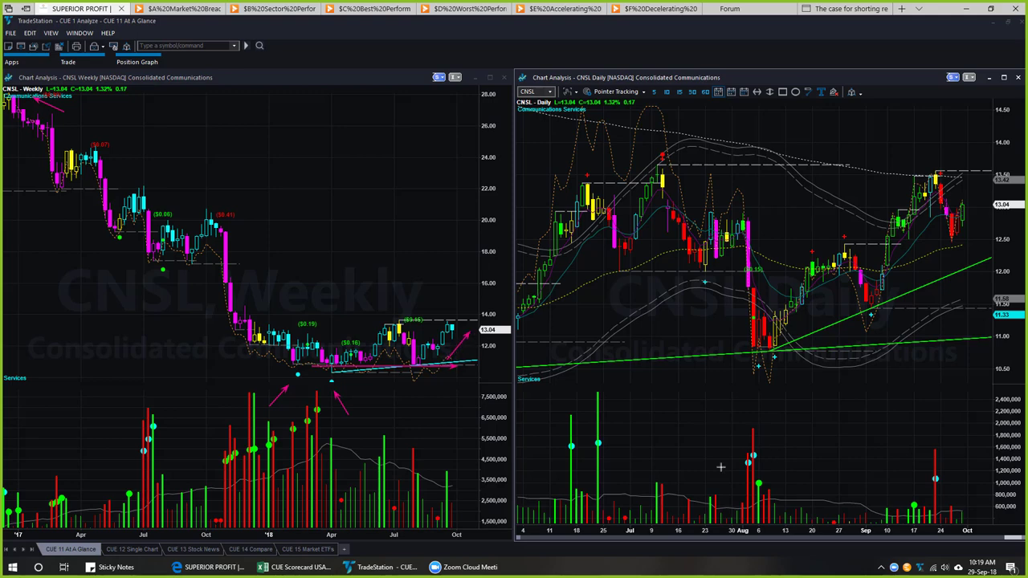
left_click_drag(475, 284, 457, 321)
Draw arrows on the CNSL daily chart marking the early-September turn, the rally to the recent high, the pullback and the latest bounce.
left_click_drag(950, 406, 885, 296)
left_click_drag(886, 265, 948, 266)
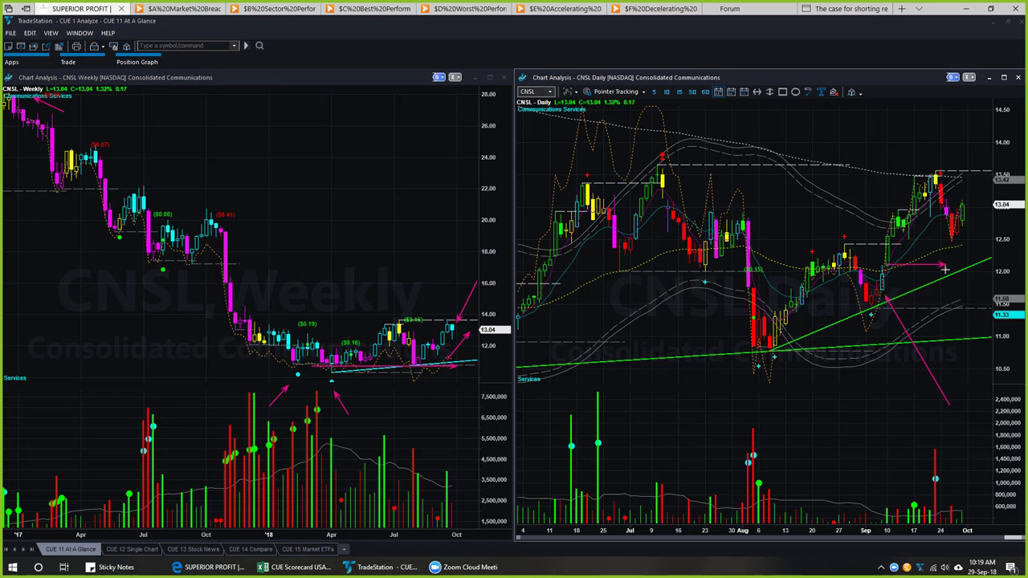
left_click_drag(871, 254, 884, 270)
mouse_move(884, 225)
left_mouse_down()
mouse_move(923, 178)
mouse_move(949, 251)
left_mouse_up()
left_click_drag(1006, 291, 967, 232)
left_click_drag(849, 235, 932, 173)
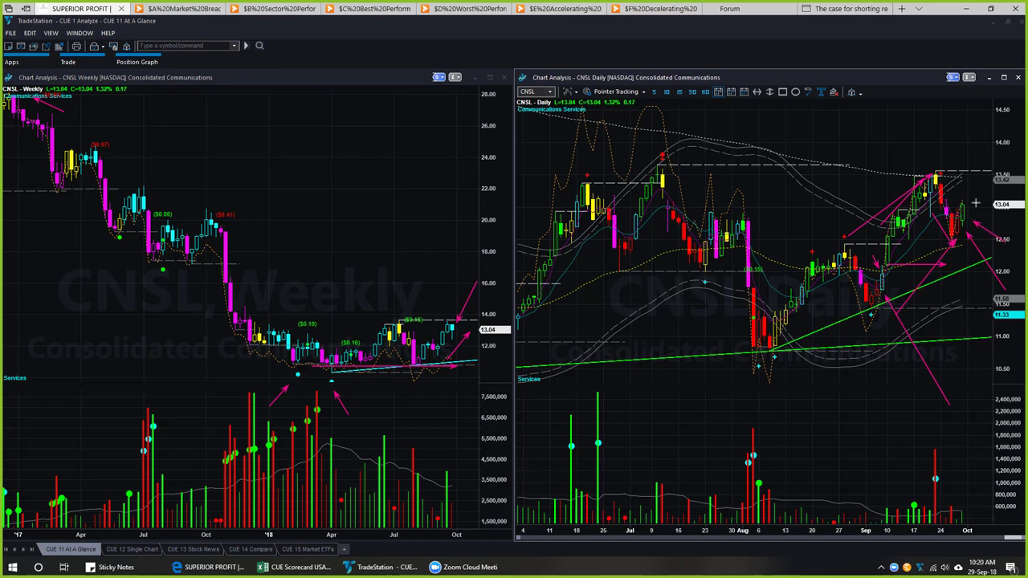
left_click_drag(969, 210, 972, 192)
left_click_drag(220, 344, 271, 367)
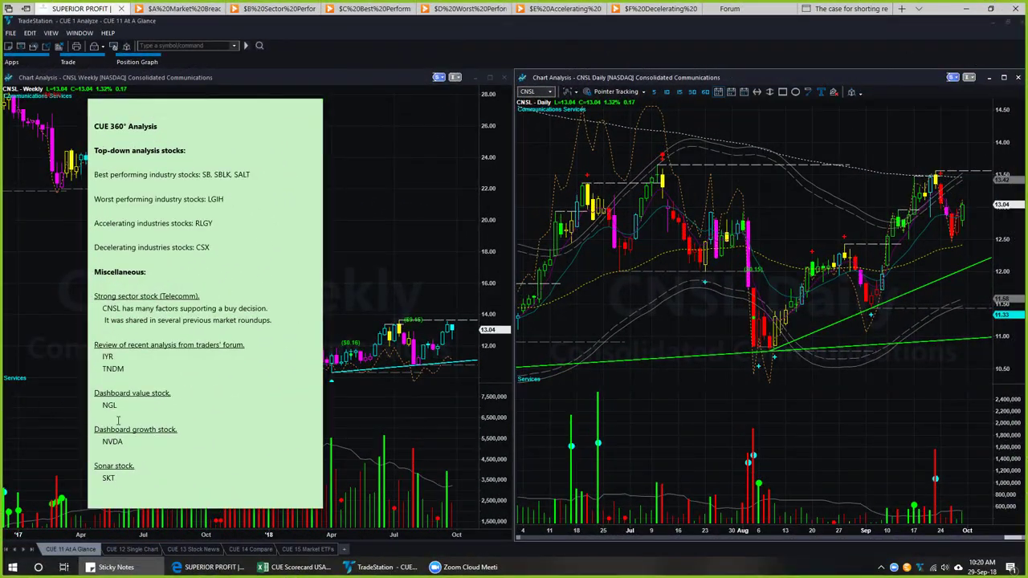
In the note, highlight the traders' forum review heading with IYR, and the TNDM ticker.
left_click(175, 359)
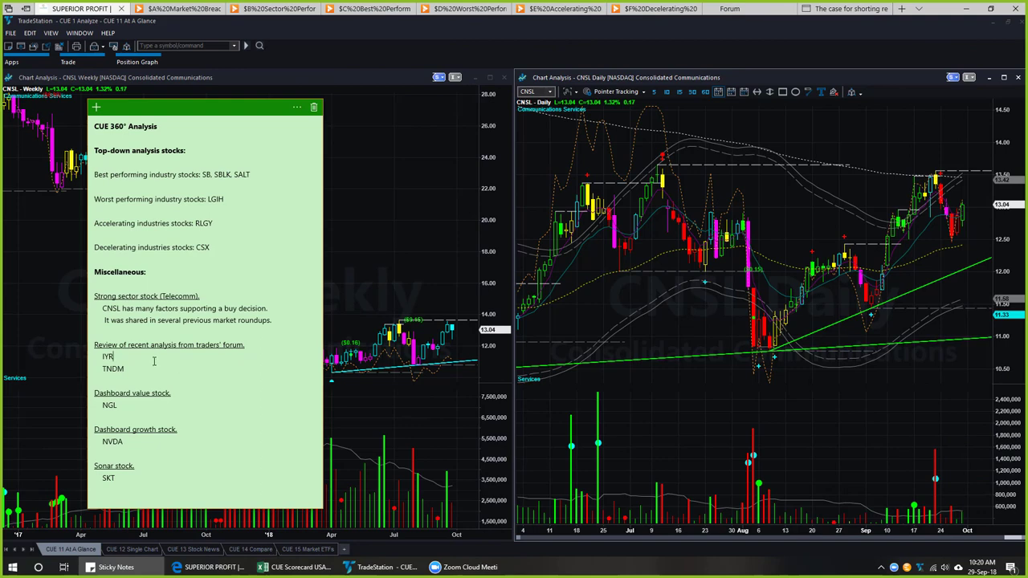
left_click(91, 344, "shift")
left_click_drag(122, 359, 93, 367)
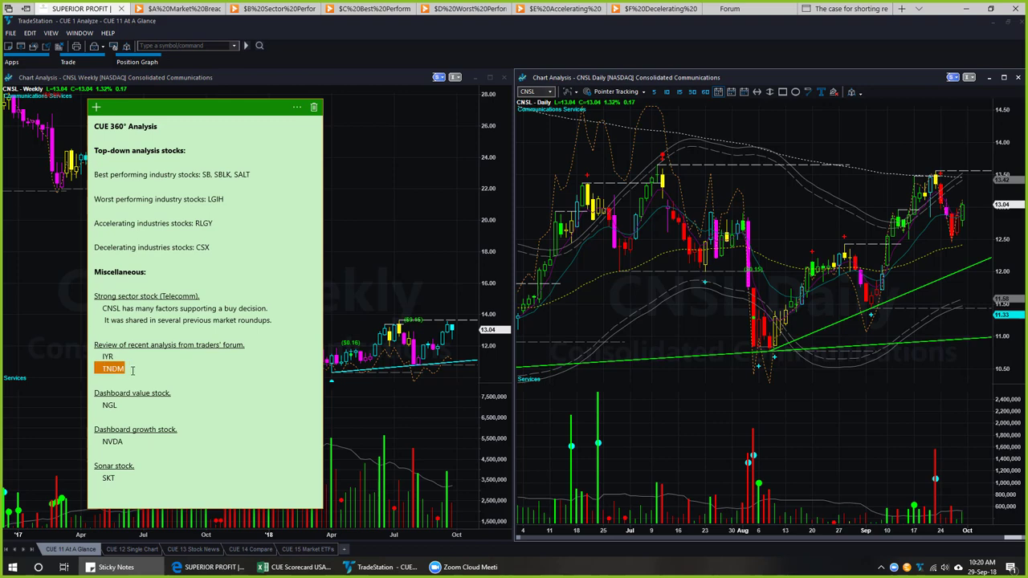
left_click(132, 370)
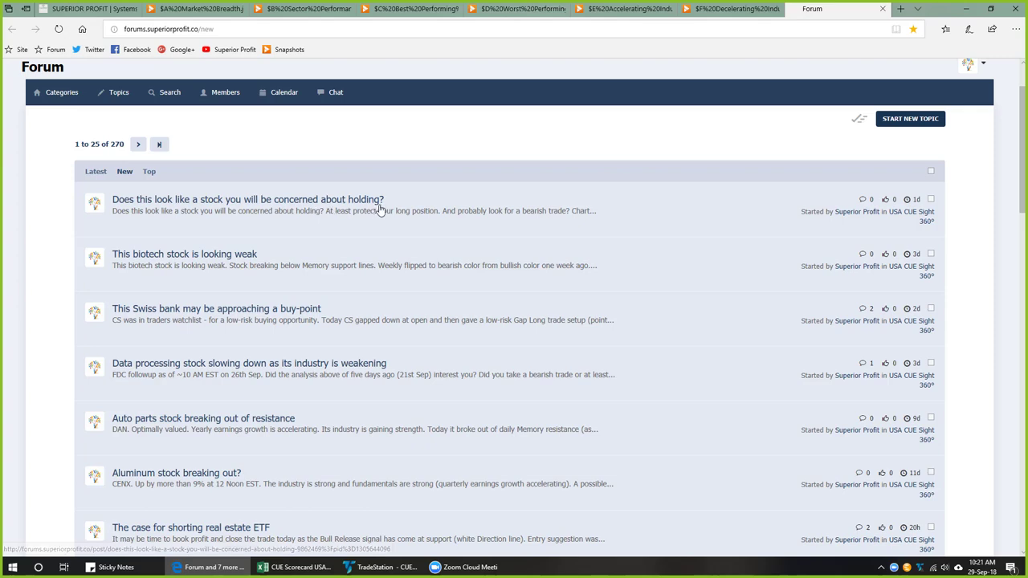
Open the forum topic "Does this look like a stock you will be concerned about holding?", enlarge its TNDM chart and mark the industry label.
left_click(287, 203)
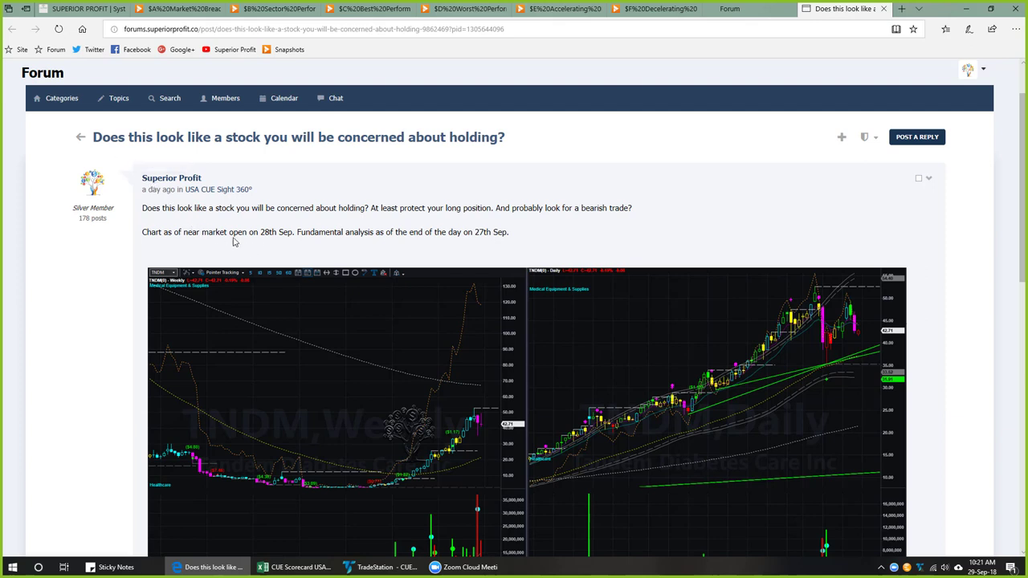
left_click(416, 355)
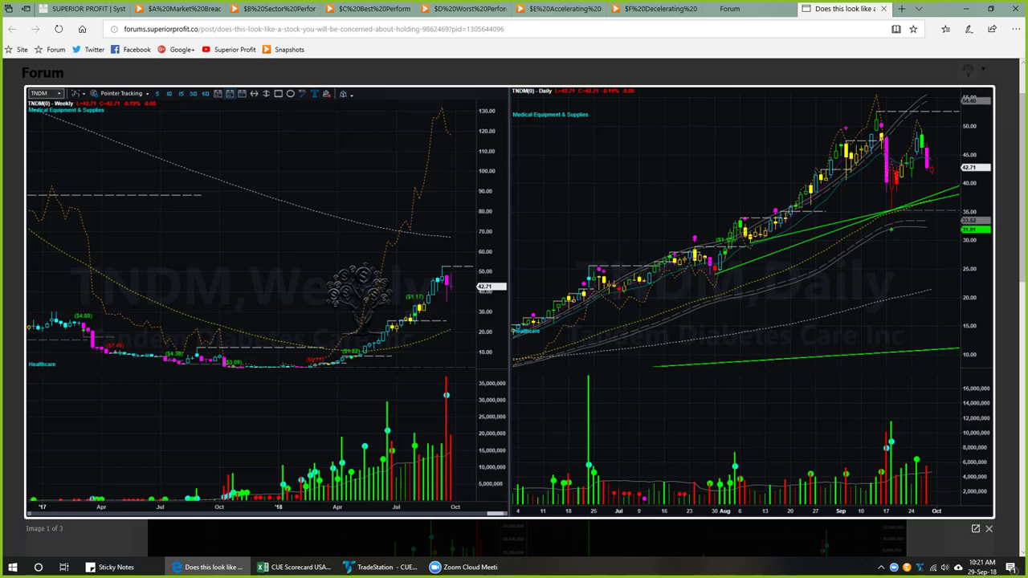
left_click_drag(44, 161, 39, 117)
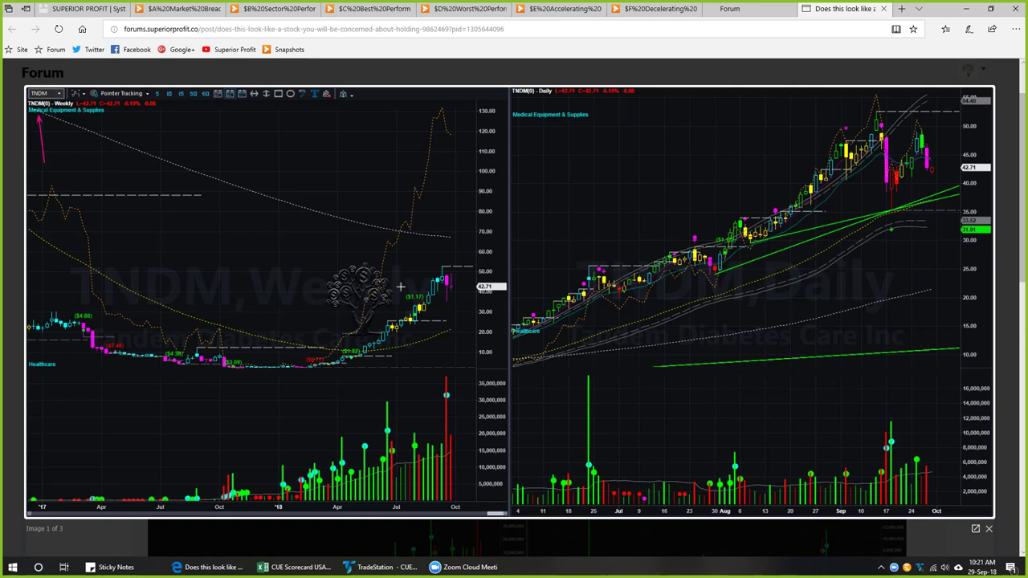
Draw arrows on the enlarged TNDM weekly chart marking the long rise, the recent peak and the latest magenta bars.
mouse_move(329, 384)
left_mouse_down()
mouse_move(414, 344)
mouse_move(440, 303)
left_mouse_up()
left_click_drag(426, 230, 442, 263)
left_click_drag(479, 364, 451, 307)
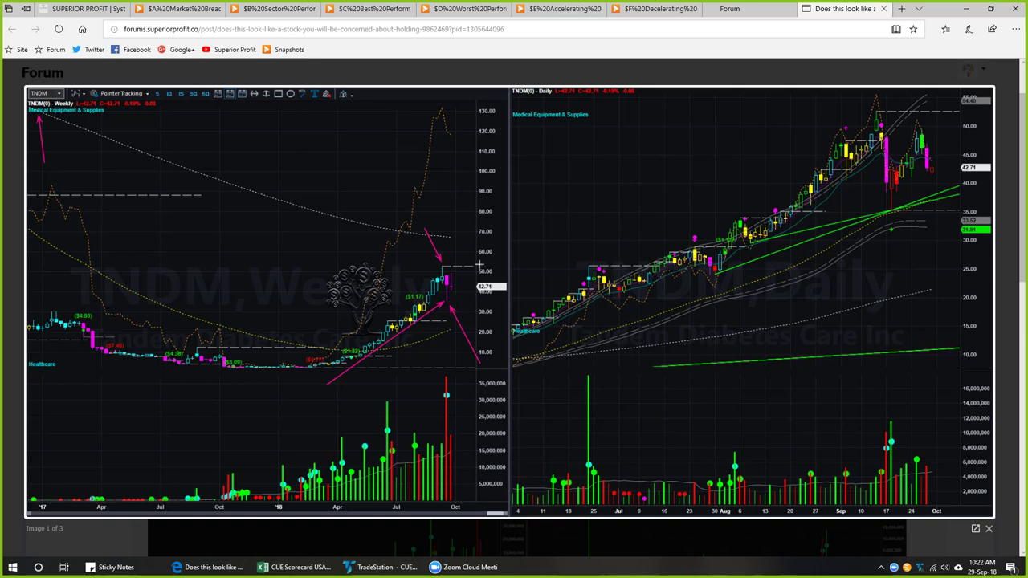
left_click_drag(497, 239, 455, 275)
Draw arrows on the TNDM daily chart marking the September peak, drop, rebound, renewed decline and green support lines, and point to the weekly price.
left_click_drag(909, 93, 886, 119)
left_click_drag(882, 126, 885, 203)
mouse_move(896, 162)
left_mouse_down()
mouse_move(918, 134)
mouse_move(941, 167)
left_mouse_up()
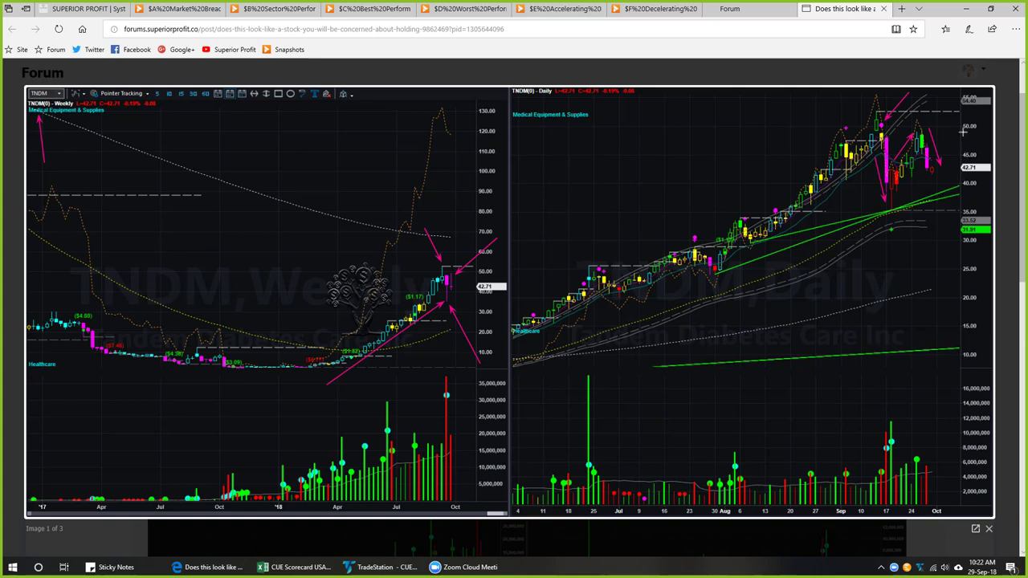
left_click_drag(964, 115, 926, 151)
left_click_drag(920, 197, 958, 184)
left_click_drag(508, 271, 462, 283)
left_click_drag(992, 123, 939, 145)
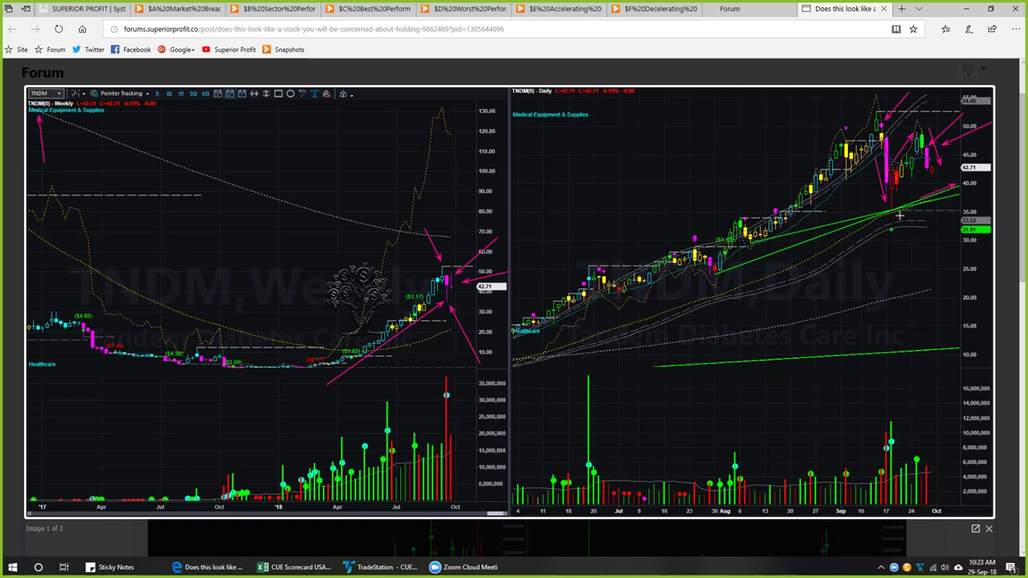
left_click_drag(890, 218, 964, 192)
Go through the forum post's second and third images to examine the Health Care Equipment ranks and the stock's fundamentals.
left_click(228, 141)
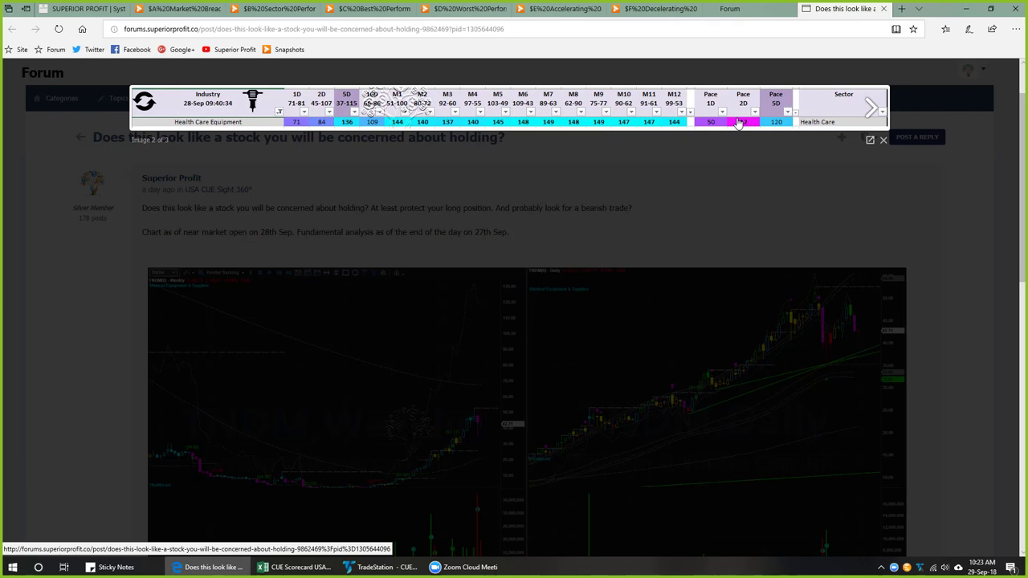
left_click(871, 111)
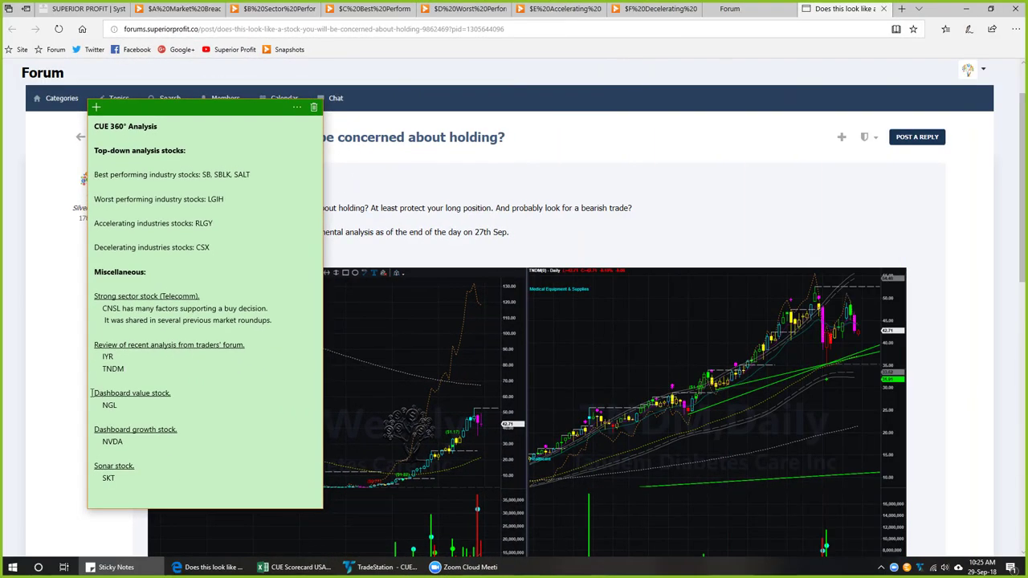
In the note, highlight the dashboard value and growth stock entries, and the NGL, NVDA and SKT tickers.
left_click_drag(91, 393, 172, 440)
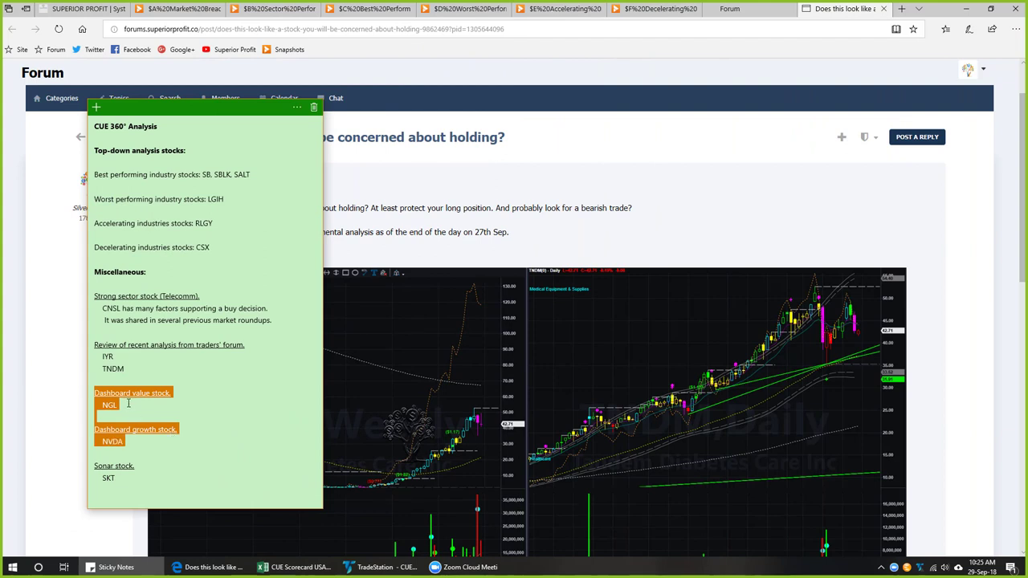
left_click(130, 406)
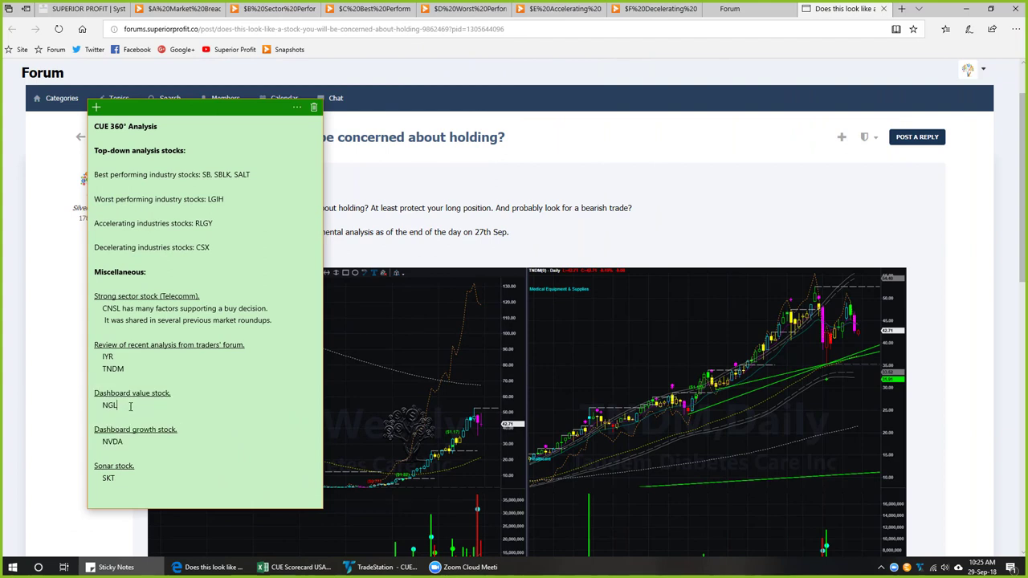
left_click_drag(130, 406, 88, 391)
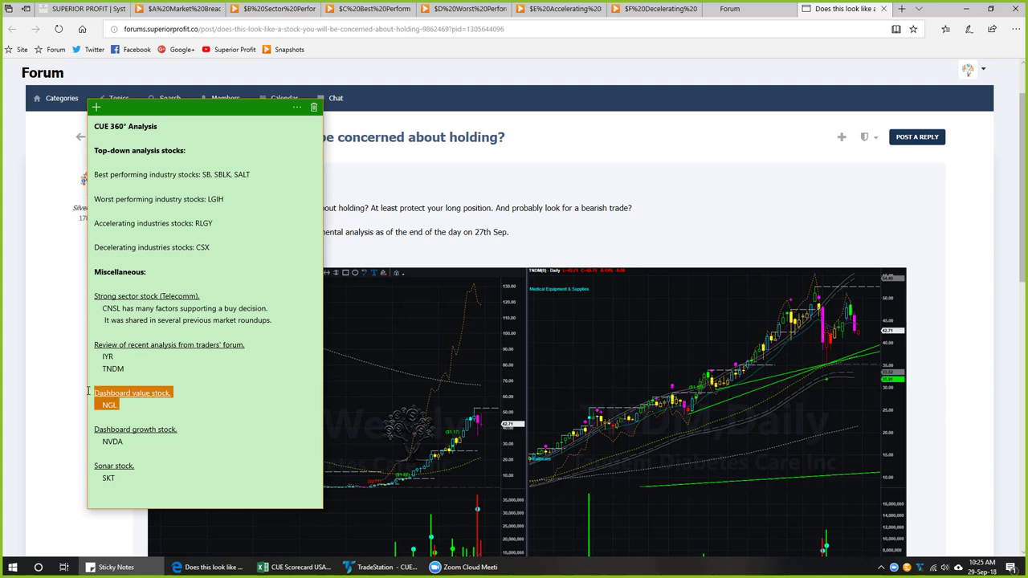
left_click(127, 407)
left_click_drag(129, 407, 102, 404)
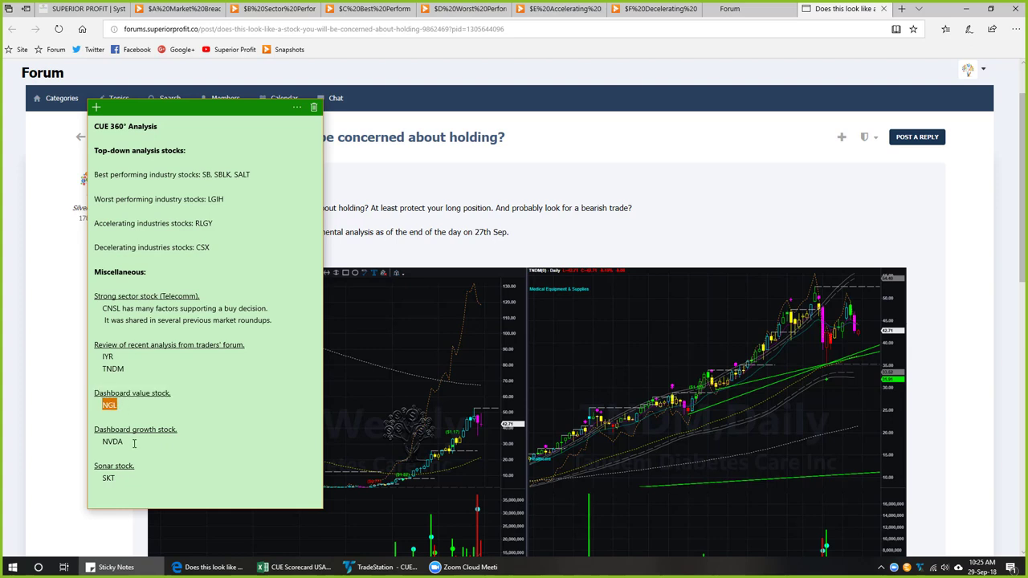
left_click_drag(126, 443, 102, 443)
left_click_drag(127, 478, 102, 479)
left_click(122, 405)
left_click(118, 478)
On the scorecard's DASHBOARD sheet, select NGL among the best performing optimally valued stocks and look it up on the Stock sheet.
left_click(297, 567)
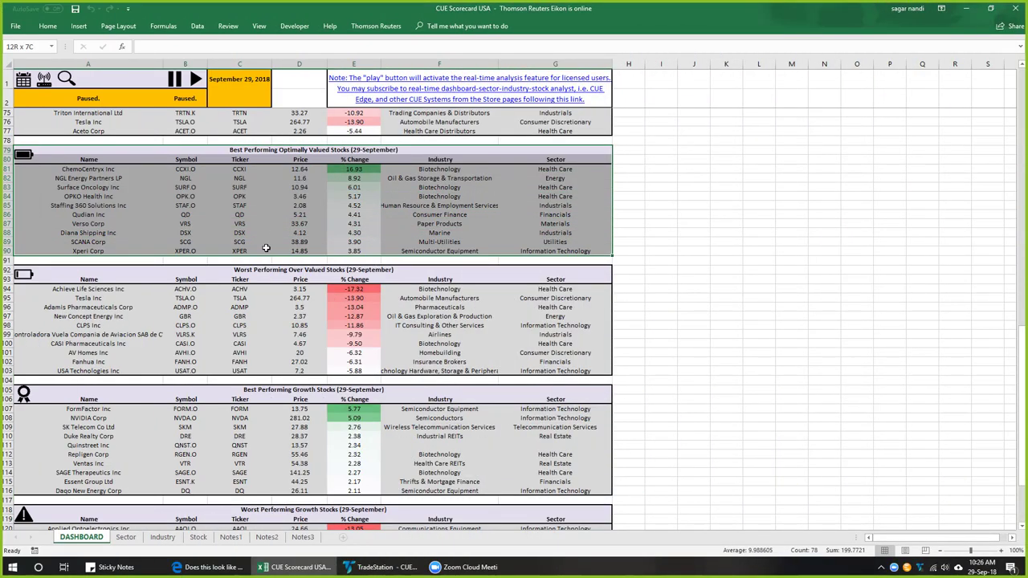
left_click_drag(266, 248, 266, 248)
left_click(202, 213)
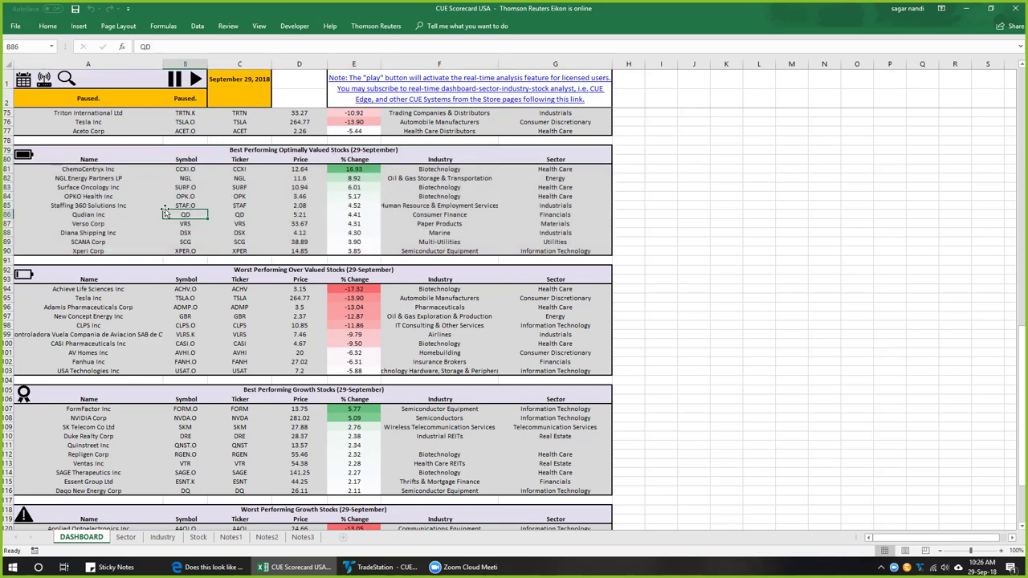
left_click(186, 178)
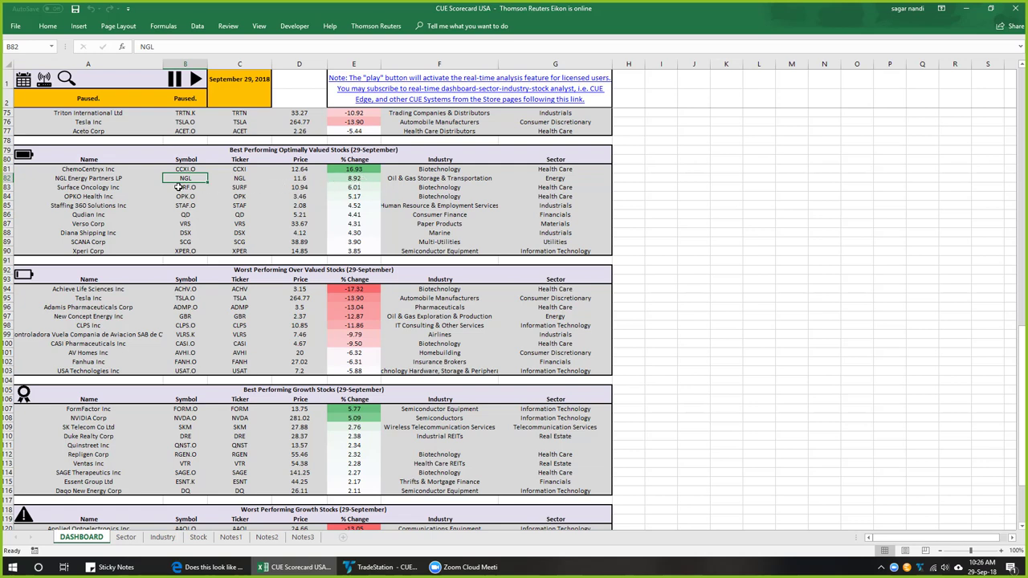
left_click(66, 81)
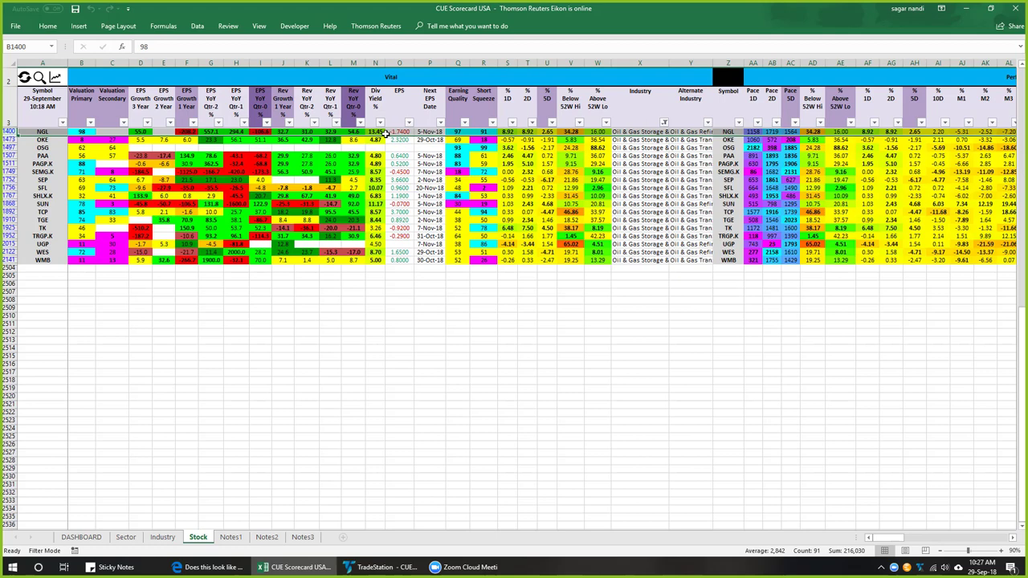
Open the Industry sheet for Oil & Gas Storage & Transportation and expand the 1D and 2D rank and pace columns.
left_click(161, 538)
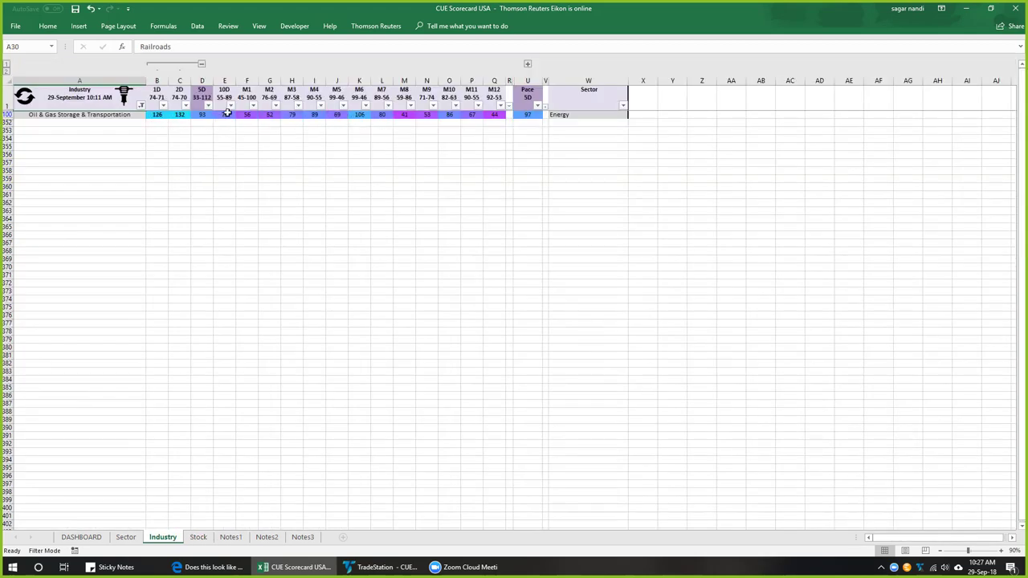
left_click(528, 65)
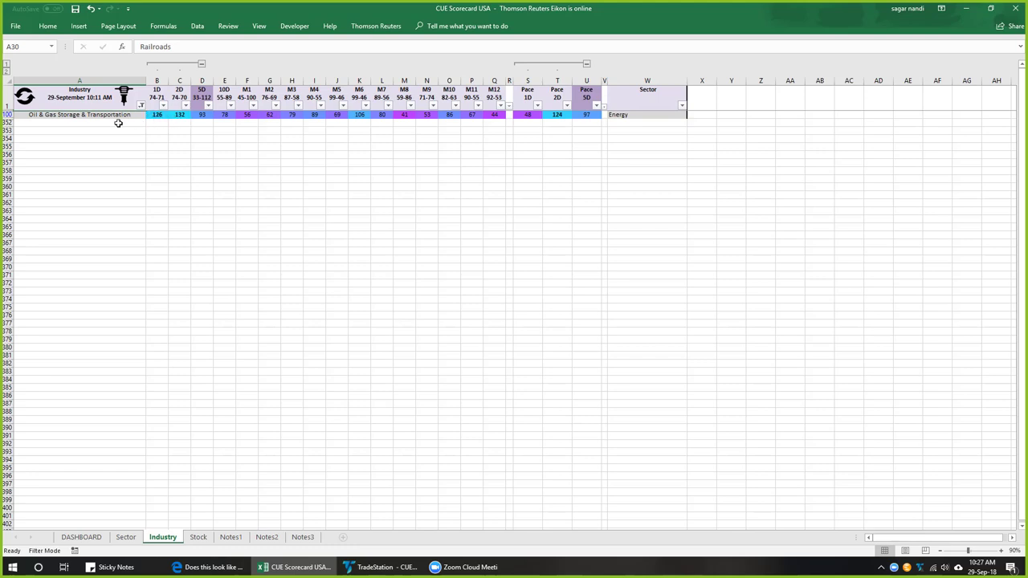
Switch to TradeStation and draw arrows on the NGL weekly chart at the ticker, along the rising support trendline and at the latest candles.
left_click(384, 568)
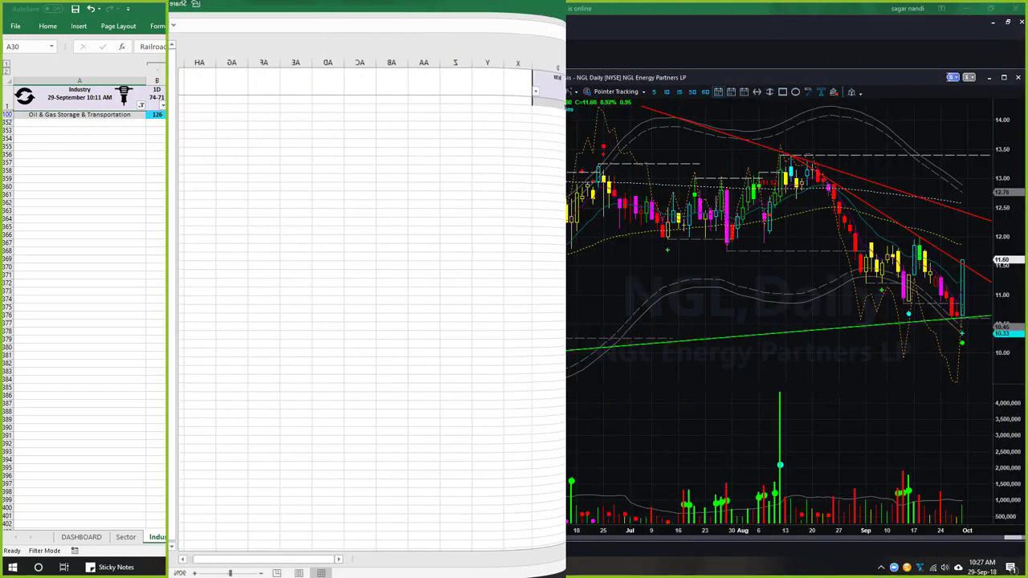
left_click_drag(40, 199, 19, 107)
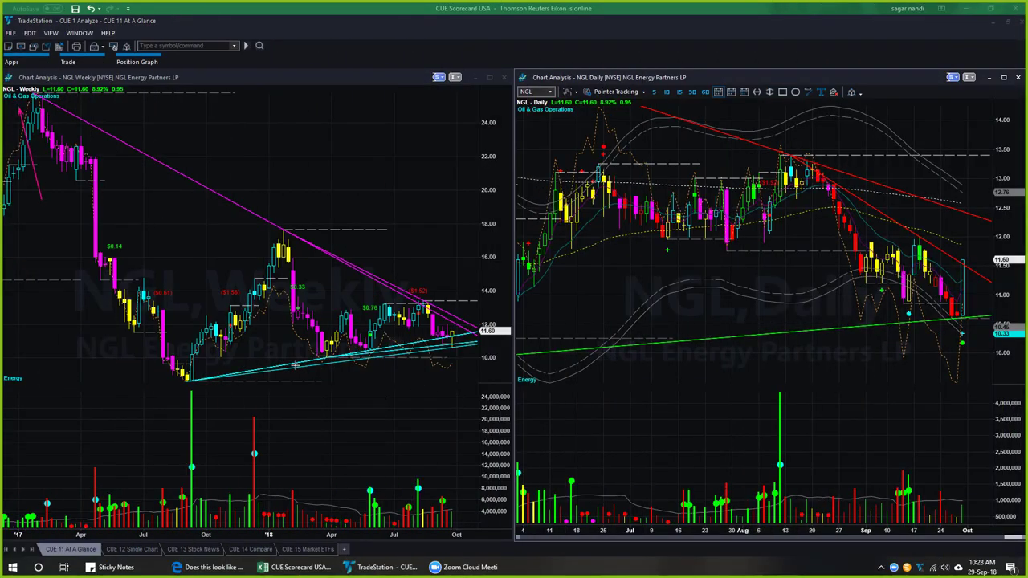
left_click_drag(234, 378, 472, 339)
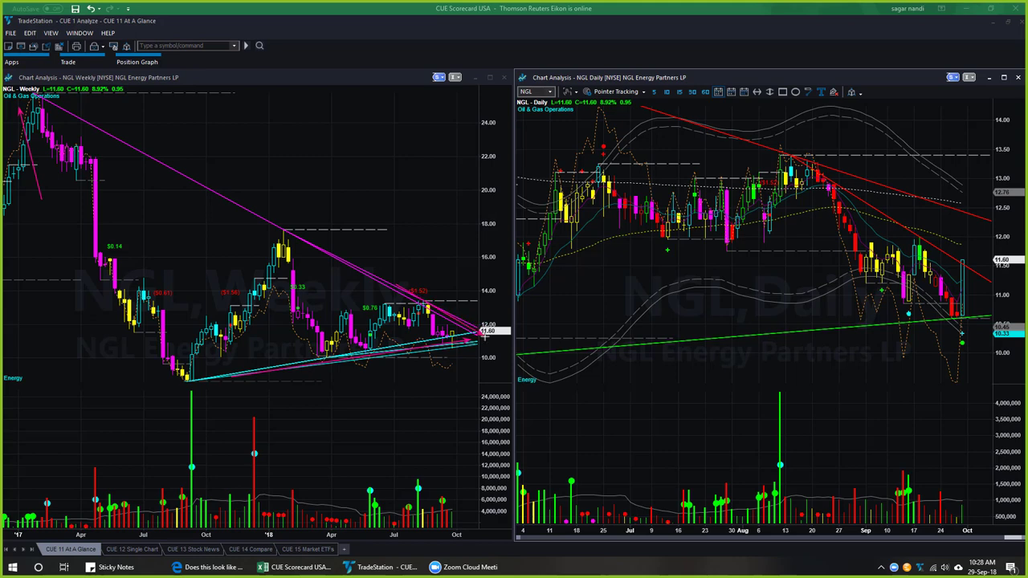
left_click_drag(473, 417, 455, 356)
left_click_drag(400, 392, 444, 351)
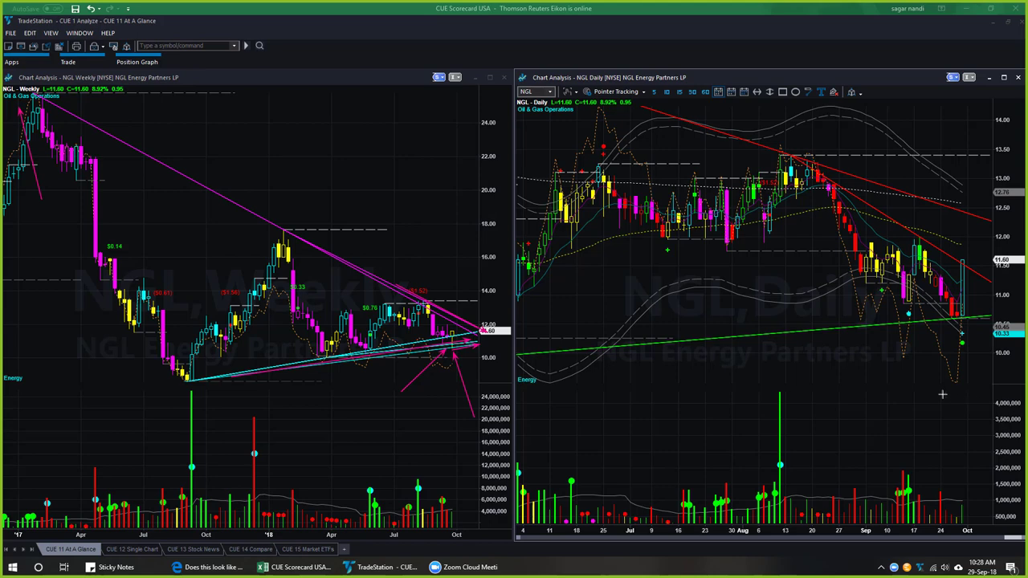
On the NGL daily chart, draw arrows marking the September lows, the latest reversal candle and the upper falling red trendline.
left_click_drag(912, 388, 959, 351)
left_click_drag(905, 303, 946, 304)
left_click_drag(845, 375, 905, 321)
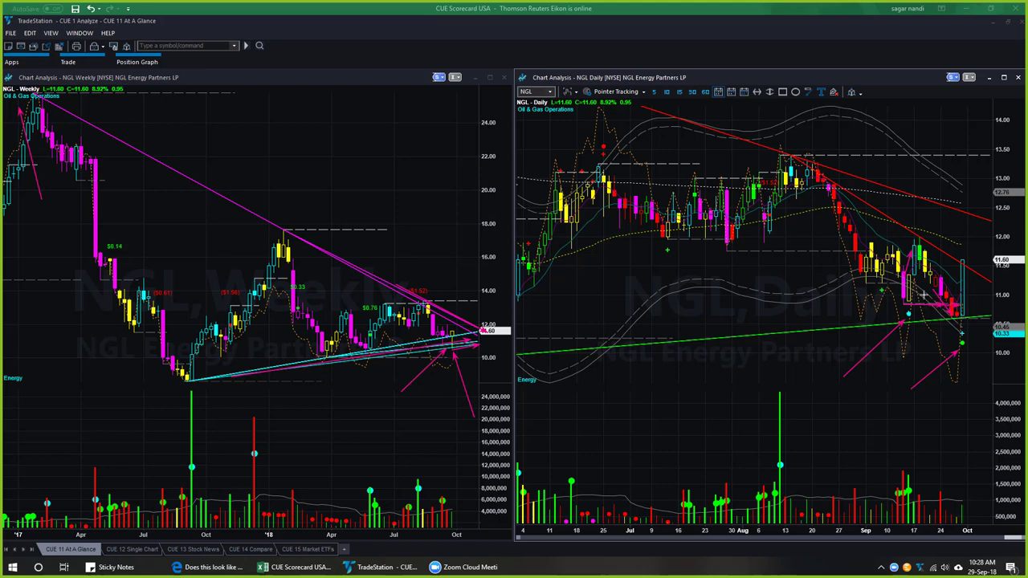
left_click_drag(965, 331, 980, 297)
left_click_drag(982, 408, 970, 344)
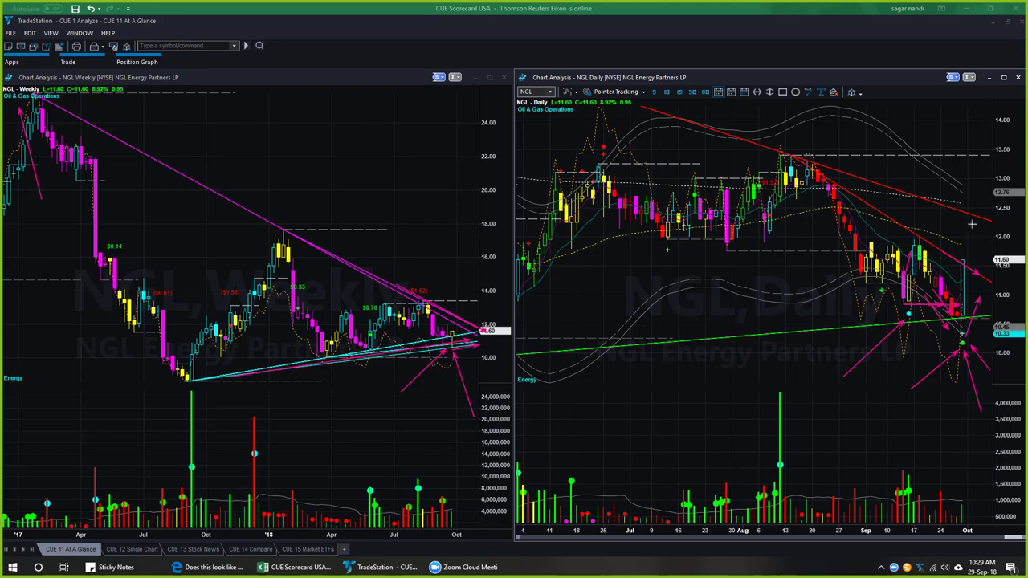
left_click_drag(942, 205, 991, 225)
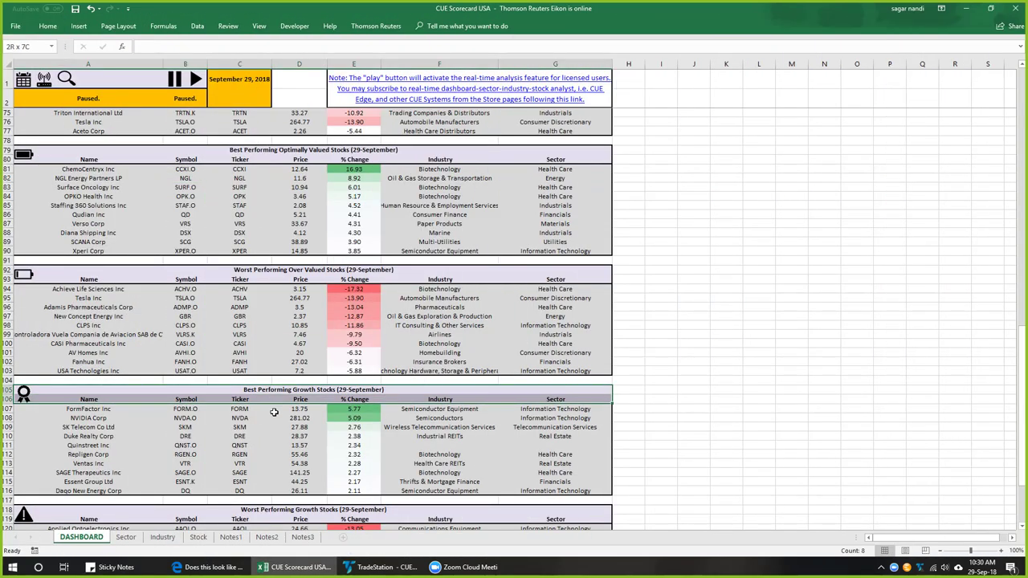
Look up NVDA from the DASHBOARD's best performing growth stocks on the Stock sheet, and open the Industry sheet for Semiconductors.
left_click_drag(274, 412, 277, 490)
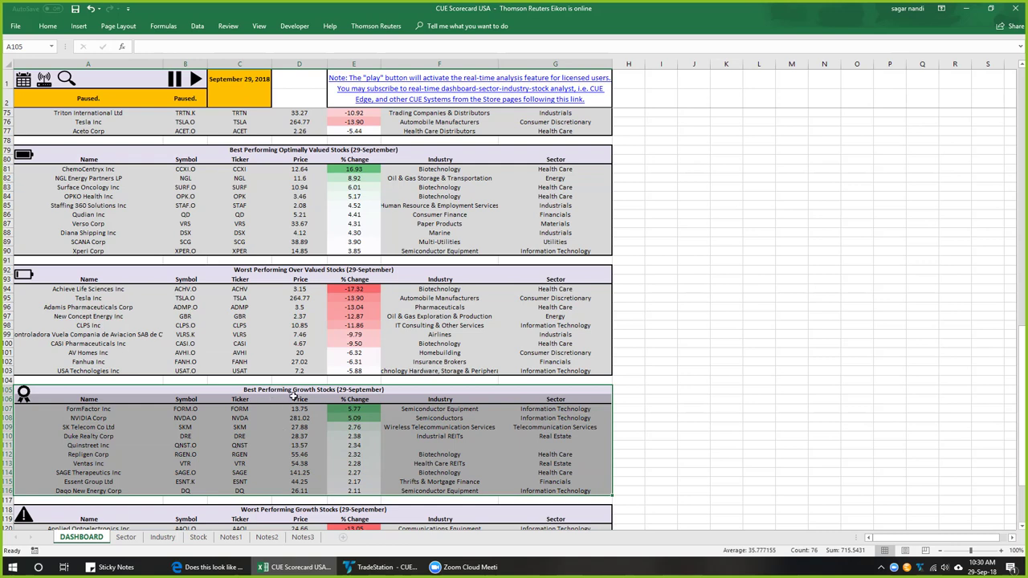
left_click(115, 417)
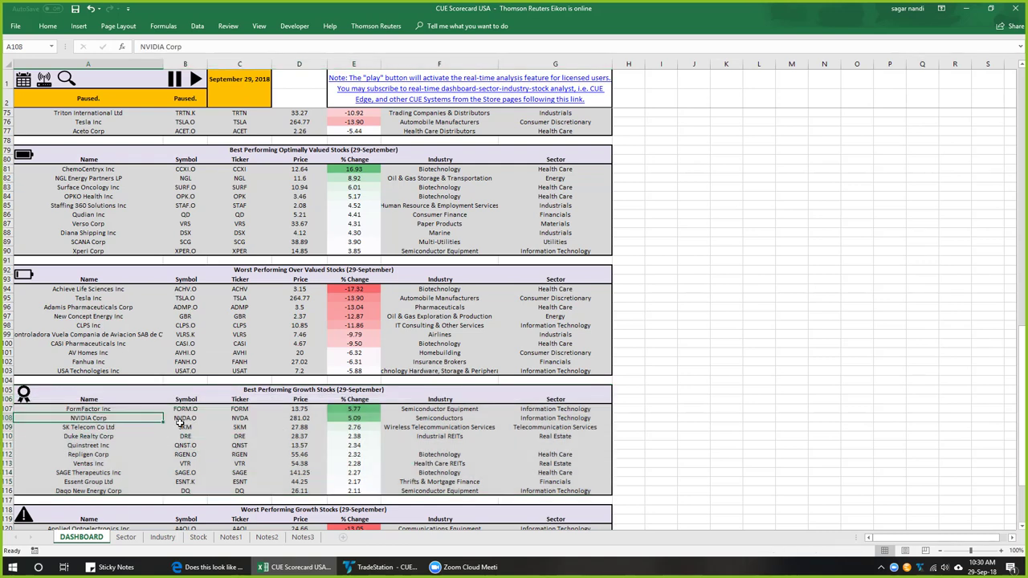
left_click(363, 419)
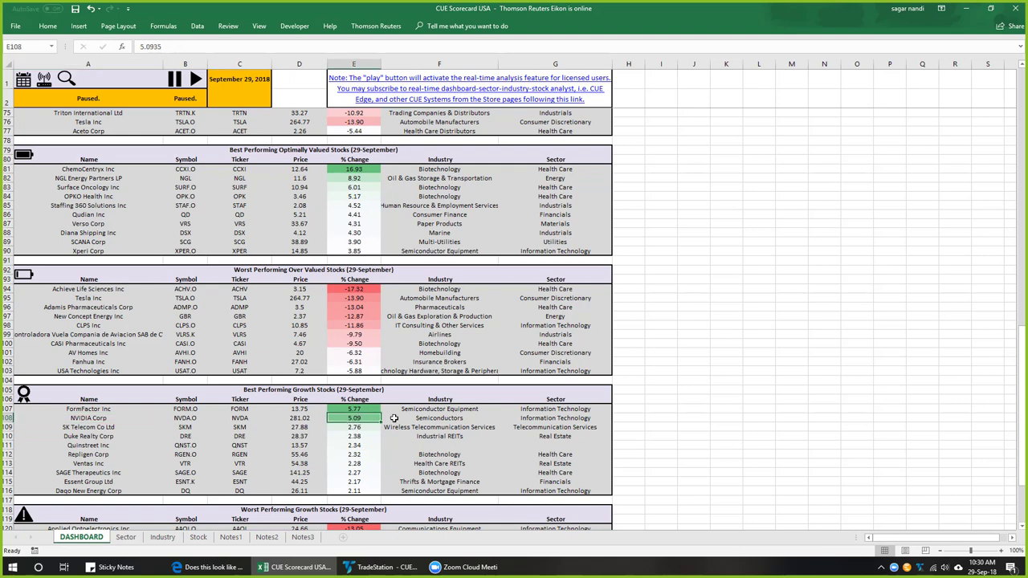
left_click(192, 417)
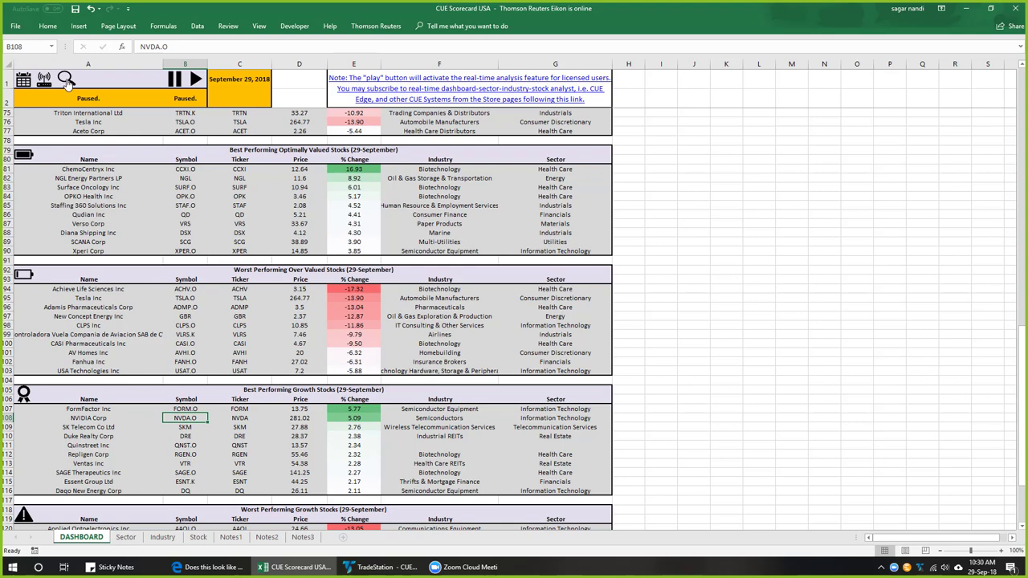
left_click(66, 80)
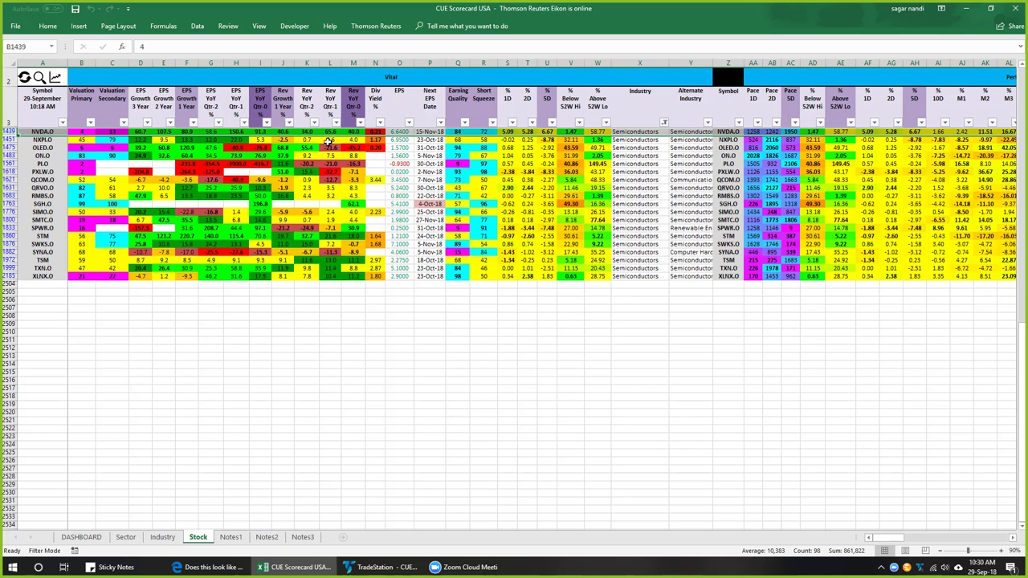
left_click(163, 537)
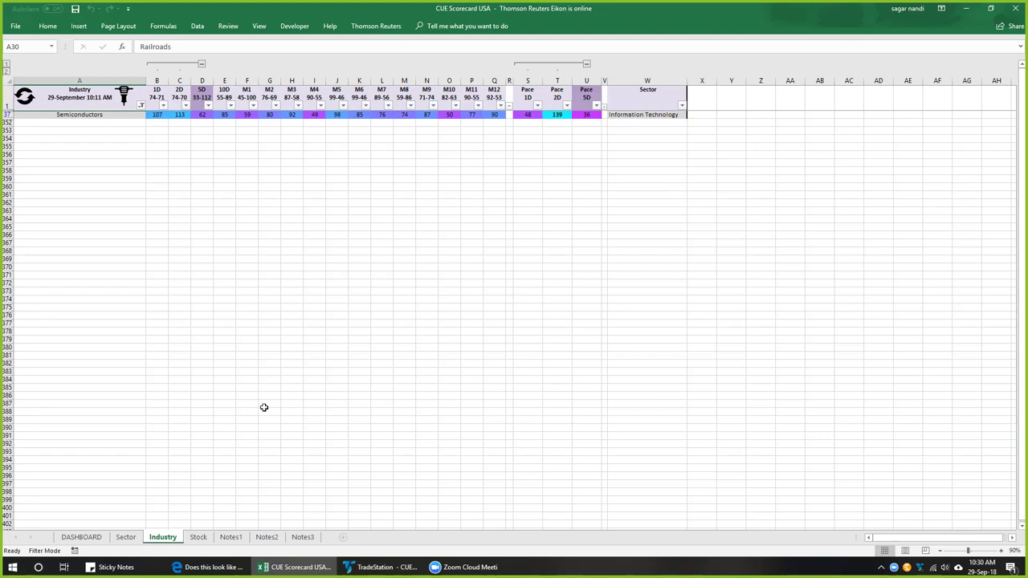
In TradeStation, draw arrows along the NVDA weekly chart's rising trendline and at the daily chart's latest gap and closing level.
key("alt+Tab")
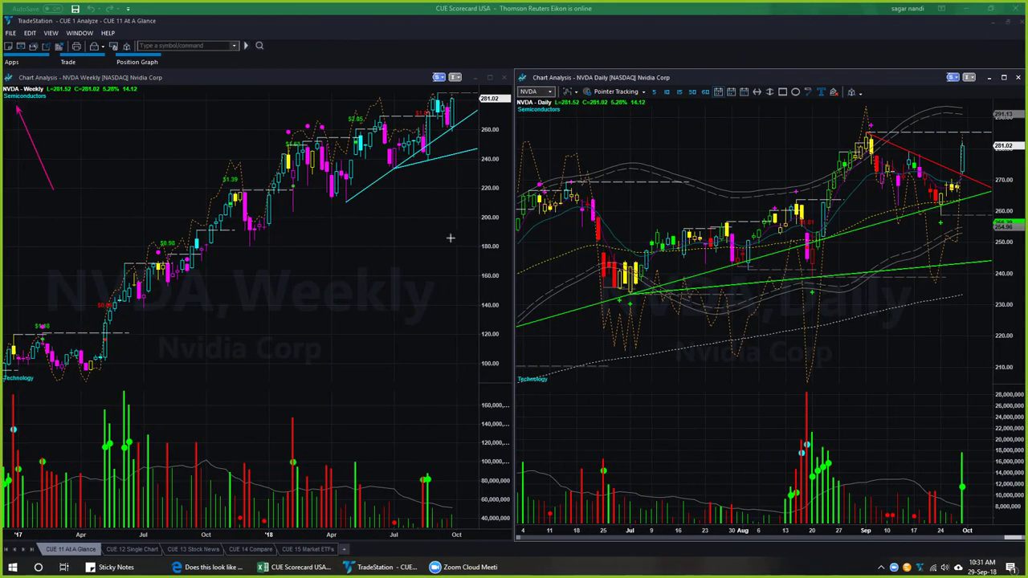
mouse_move(286, 238)
left_mouse_down()
mouse_move(358, 222)
mouse_move(453, 158)
mouse_move(474, 124)
left_mouse_up()
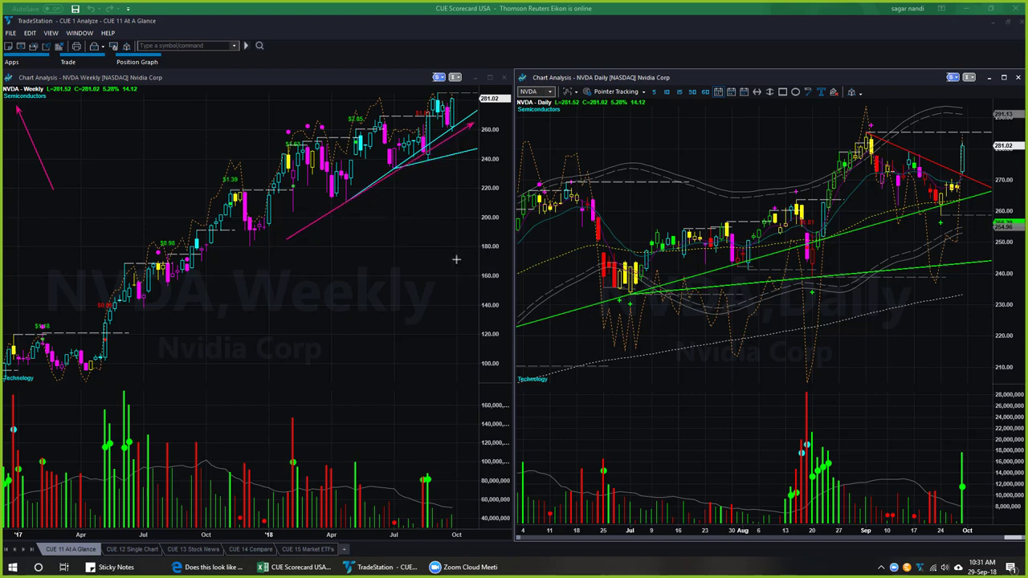
left_click_drag(1005, 326, 964, 185)
left_click_drag(962, 166, 1005, 166)
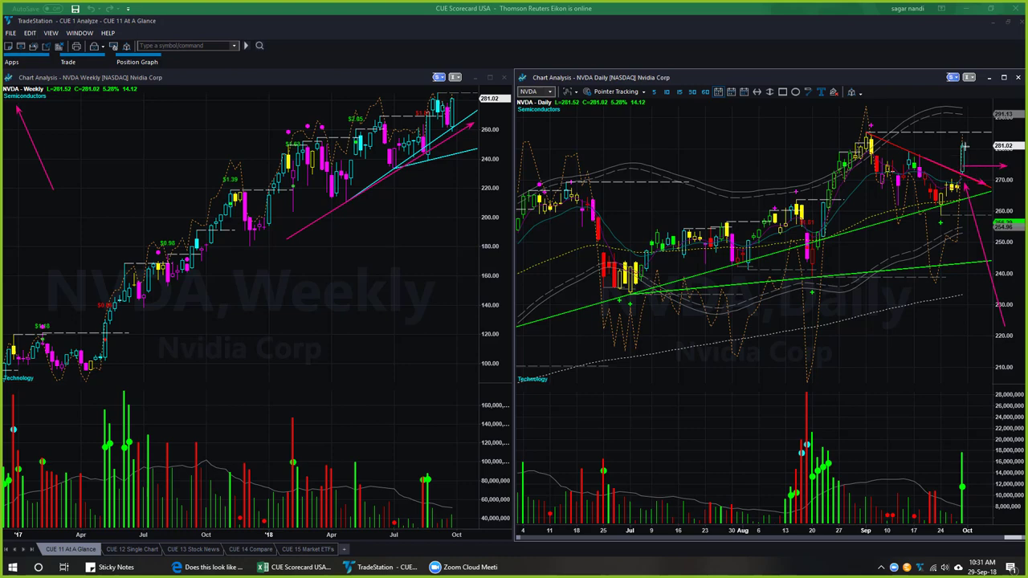
left_click_drag(964, 146, 994, 146)
Open the NVDA 5-minute chart and draw arrows at the ticker, the 9/28 opening bars, the horizontal levels and the closing price.
key("ctrl+Tab")
left_click_drag(37, 146, 15, 115)
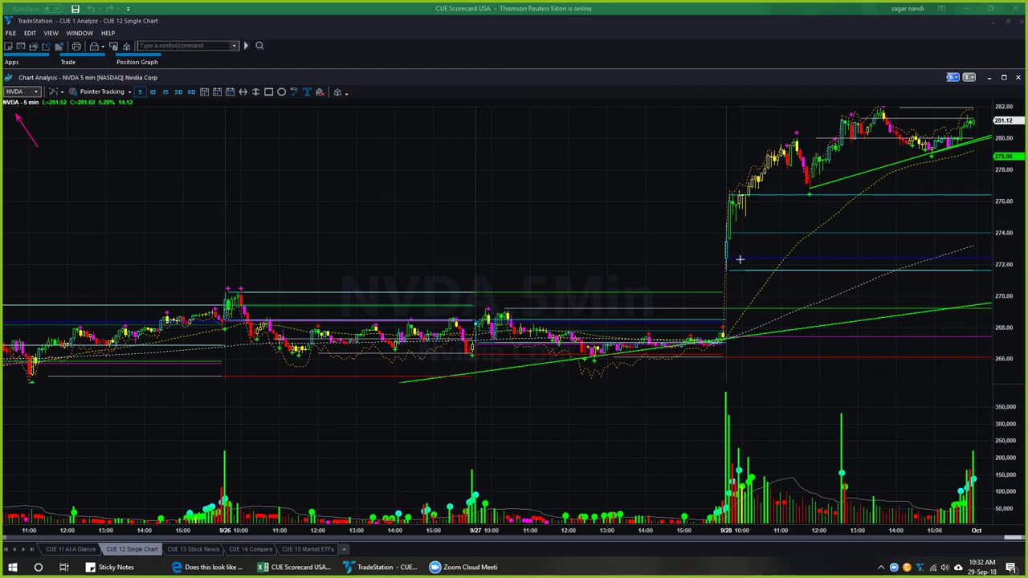
left_click_drag(740, 259, 833, 260)
left_click_drag(747, 309, 836, 308)
left_click_drag(732, 195, 800, 195)
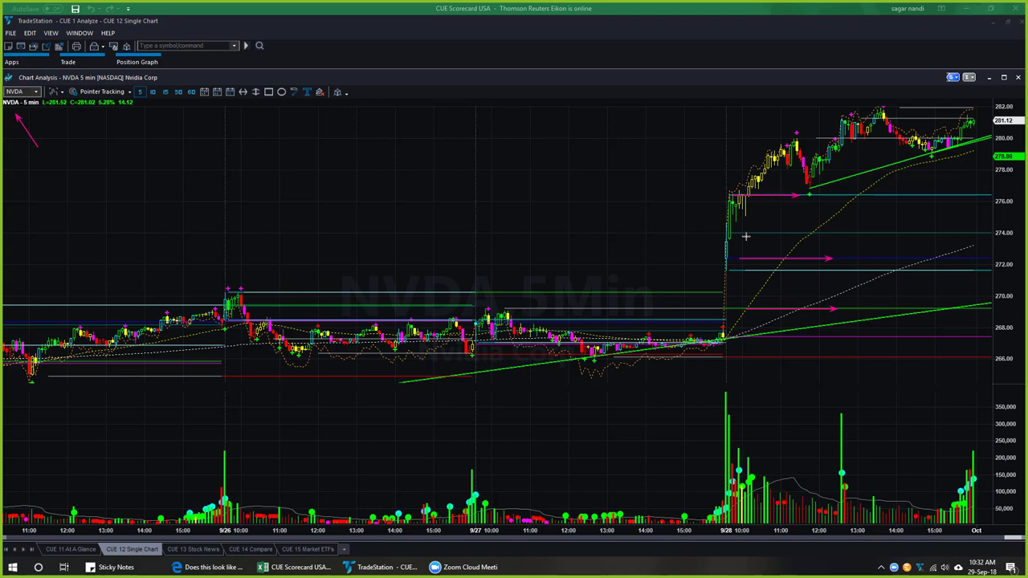
left_click_drag(711, 171, 747, 187)
left_click_drag(735, 275, 807, 275)
left_click_drag(894, 120, 975, 121)
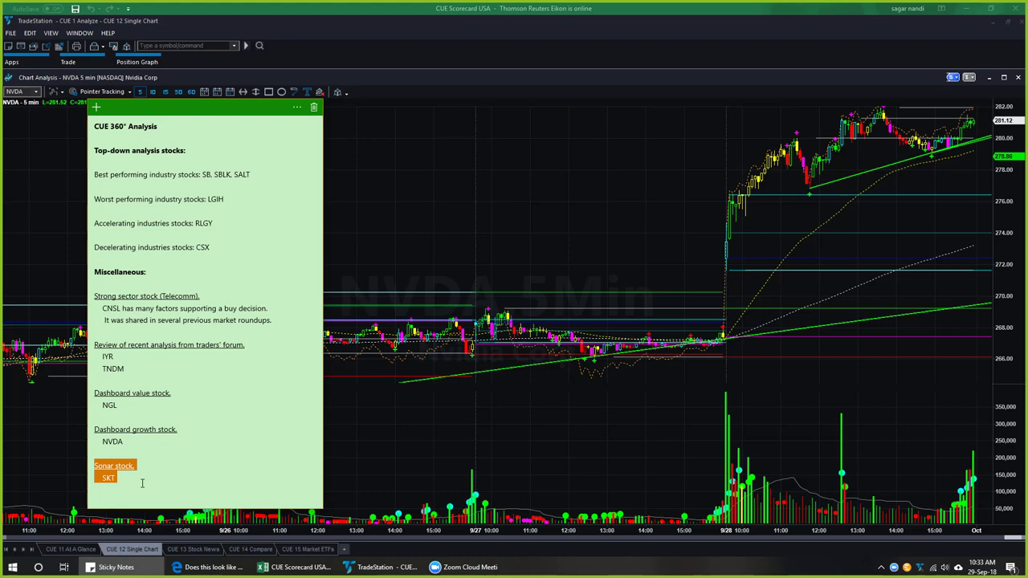
Return to the CUE 11 At A Glance workspace and draw arrows at the latest SKT weekly candles and the daily chart's recent lows.
left_click(71, 549)
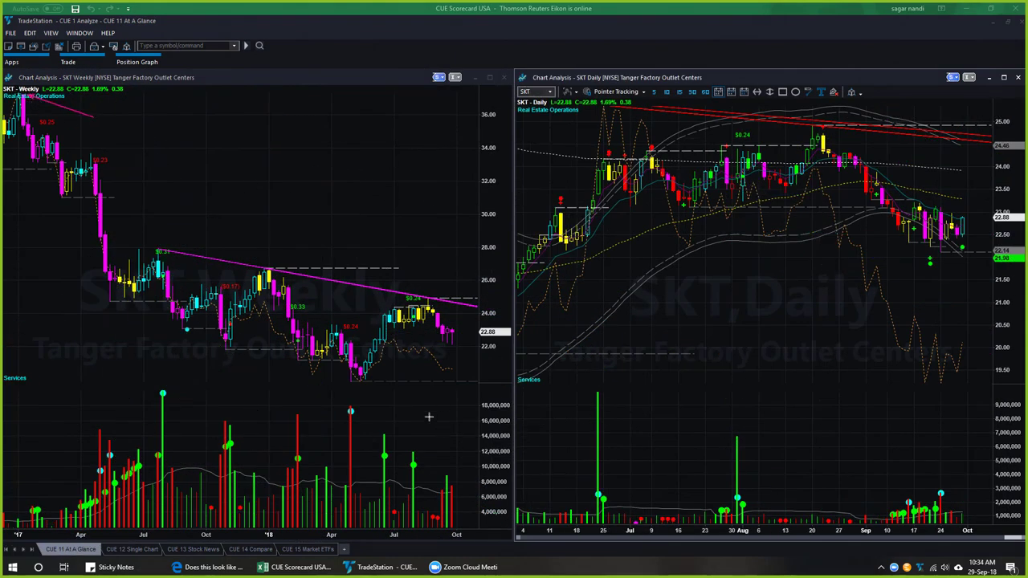
left_click_drag(415, 428, 438, 348)
left_click_drag(486, 392, 455, 353)
left_click_drag(452, 392, 447, 349)
left_click_drag(495, 317, 460, 336)
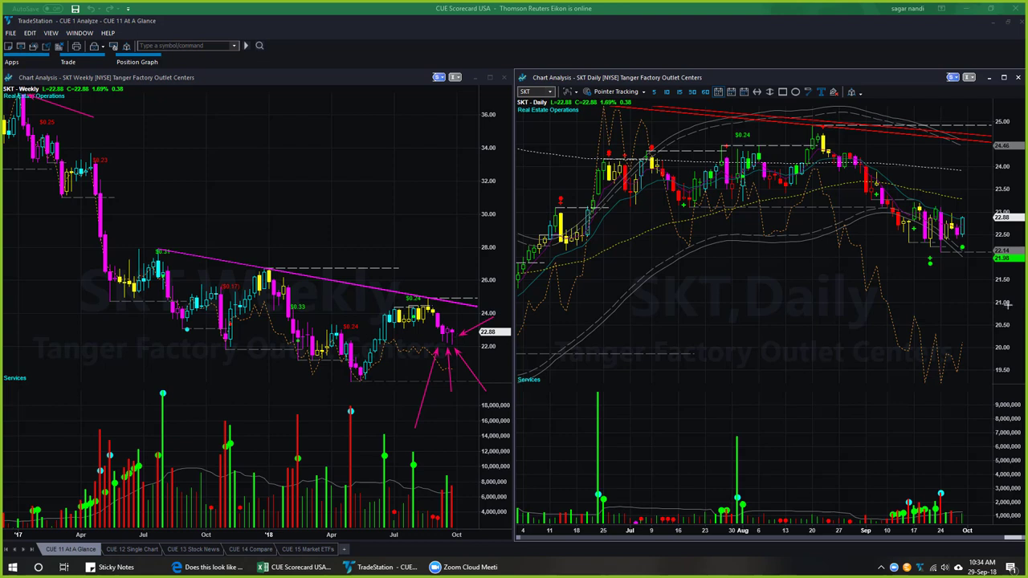
left_click_drag(892, 306, 928, 271)
left_click_drag(993, 297, 964, 255)
Switch to the scorecard to examine SKT's row on the Stock sheet and the Retail REITs ranks on the Industry sheet.
key("alt+Tab")
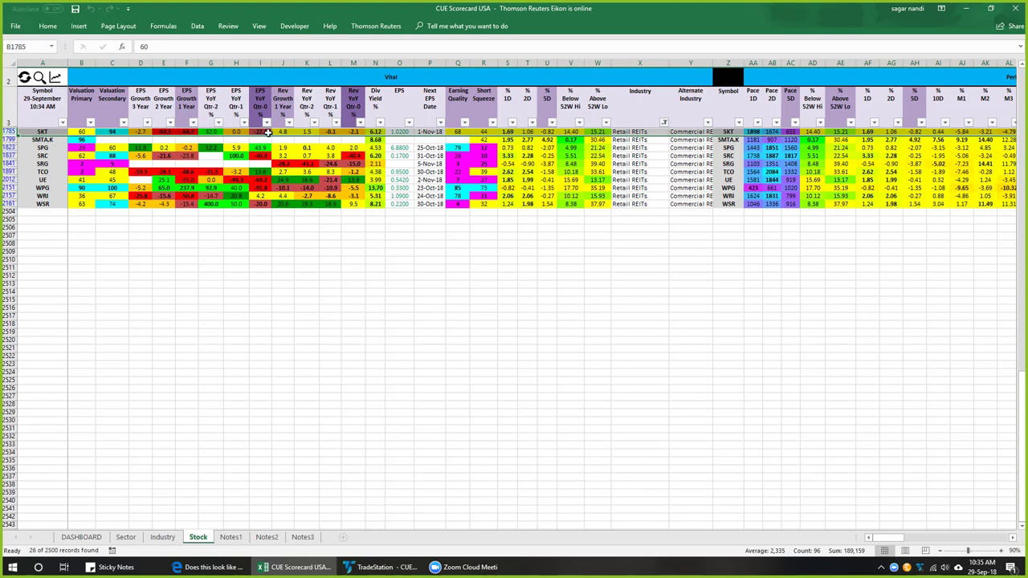
left_click(165, 537)
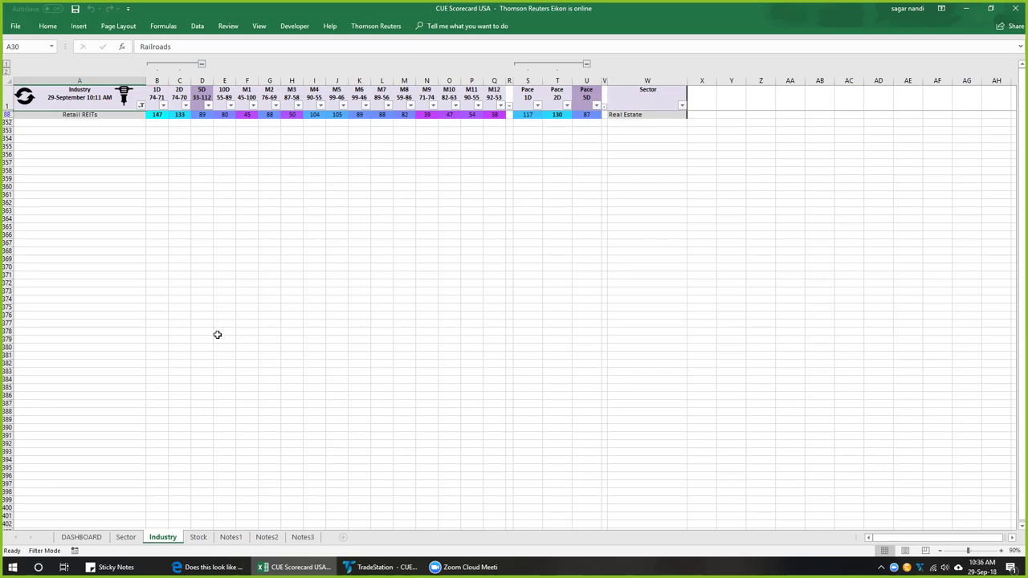
In the sticky note, highlight the top-down analysis heading, the dashboard value and growth stock entries, and the sonar stock SKT.
left_click(116, 568)
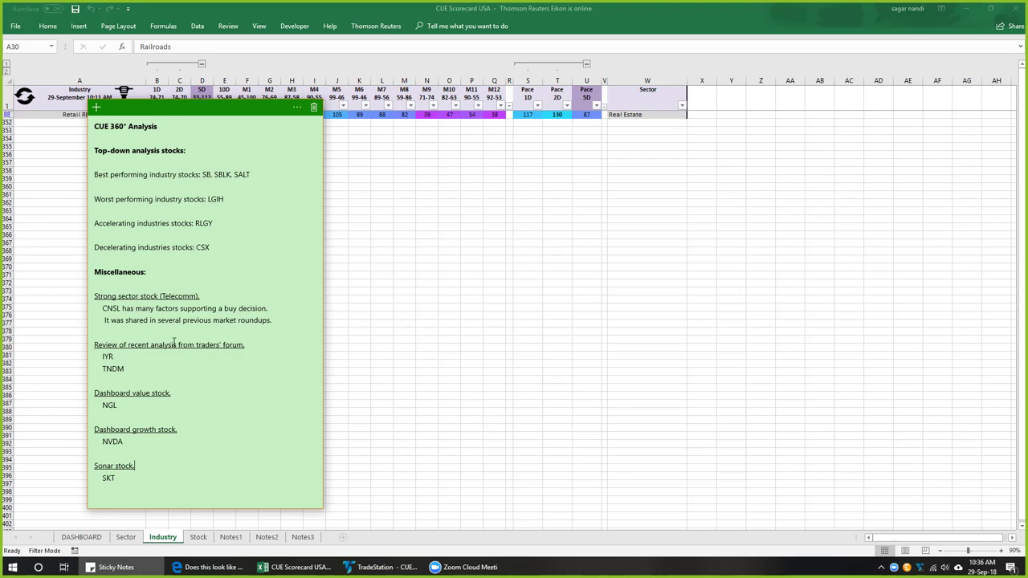
triple_click(94, 151)
left_click_drag(137, 151, 188, 143)
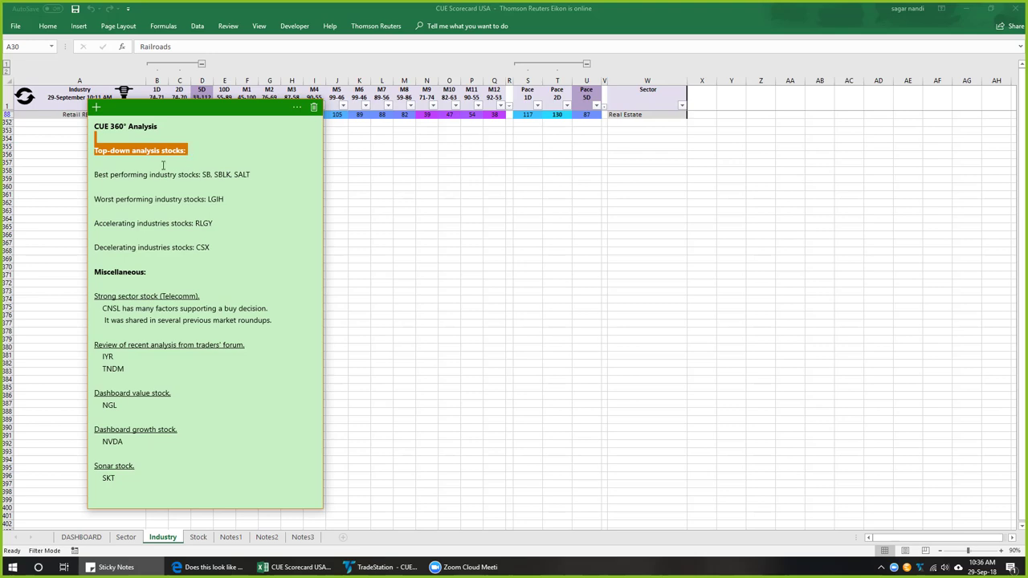
left_click_drag(93, 393, 162, 447)
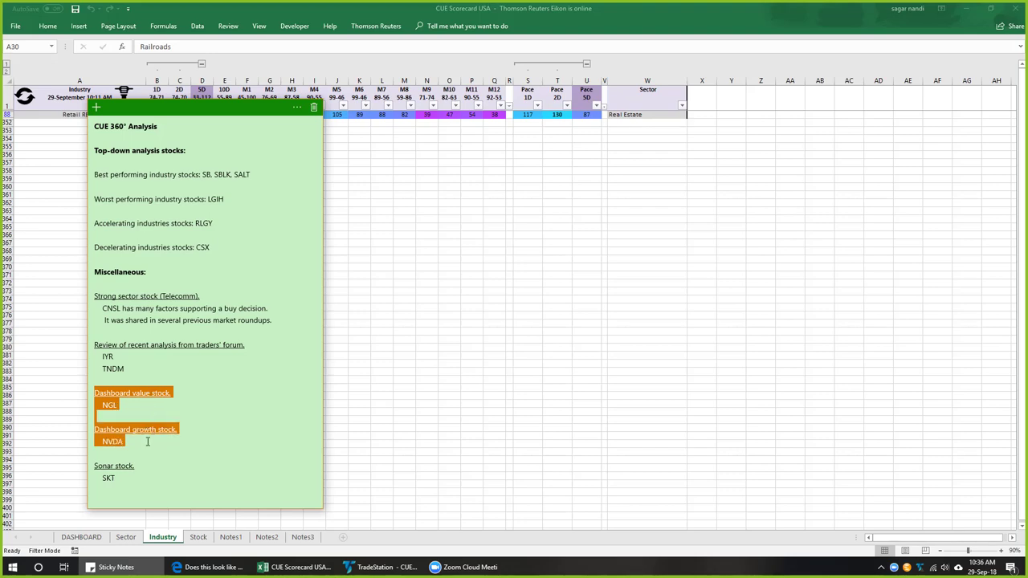
left_click_drag(126, 480, 94, 466)
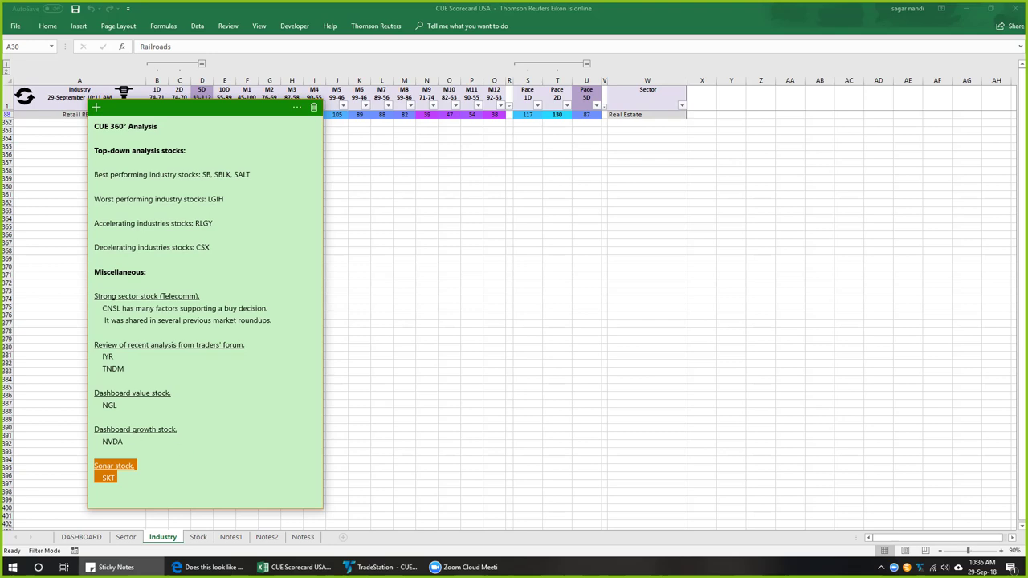
key("alt+Tab")
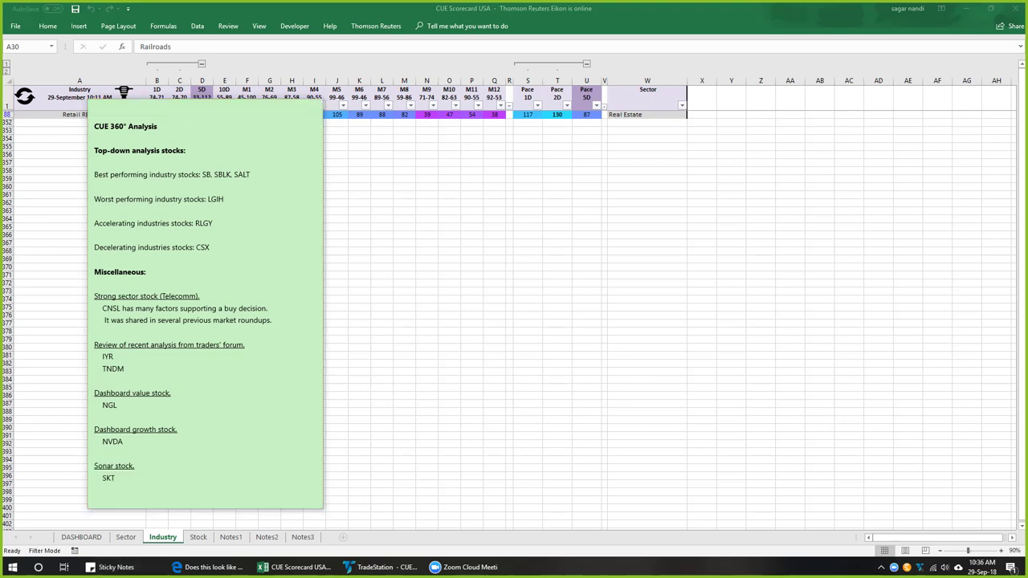